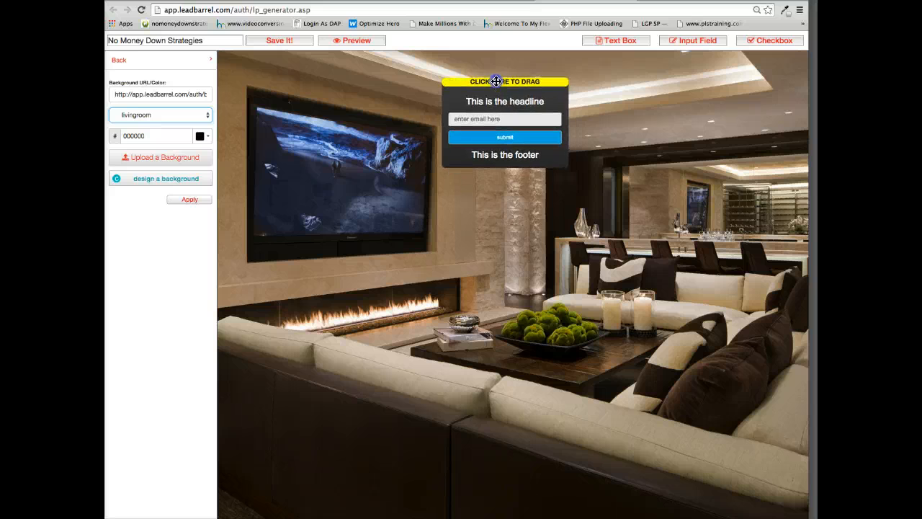
Set both container colors to white (ffffff) and enlarge the opt-in container in width and height.
left_click(121, 64)
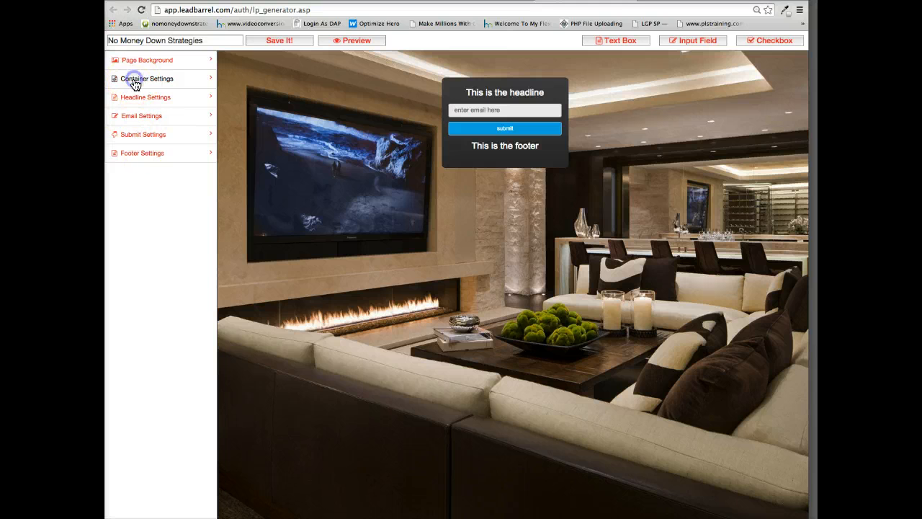
left_click(134, 79)
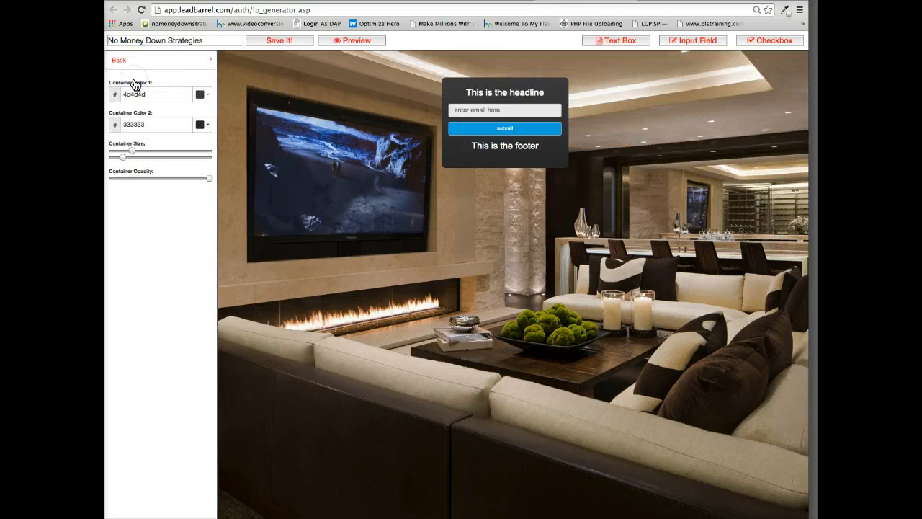
left_click(199, 96)
left_click(205, 130)
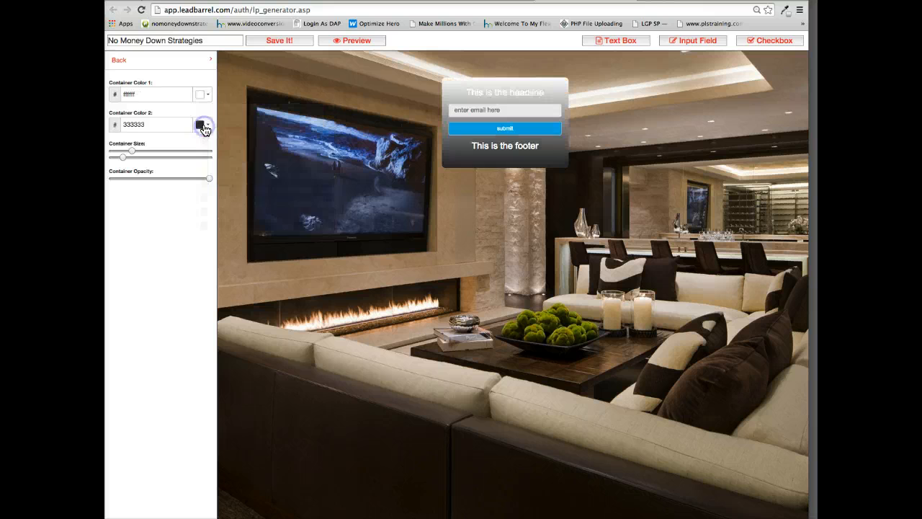
left_click(201, 125)
left_click(204, 159)
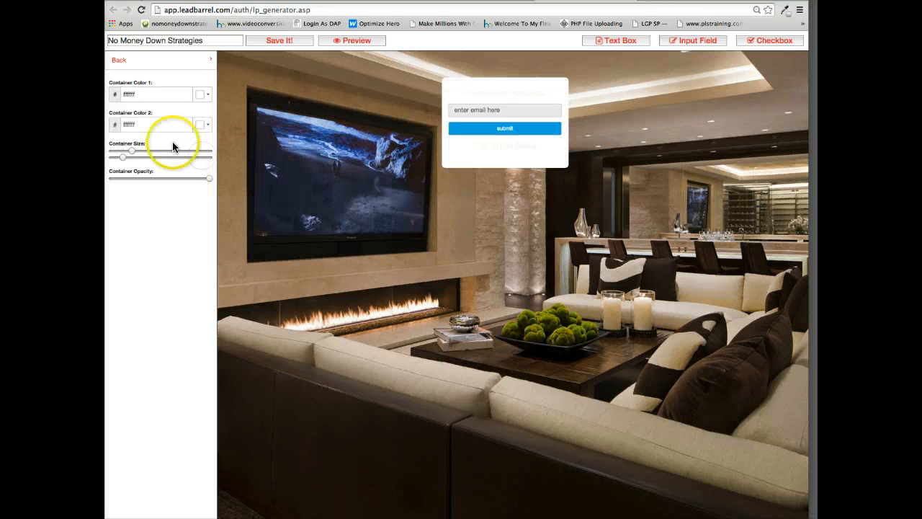
left_click_drag(130, 153, 147, 160)
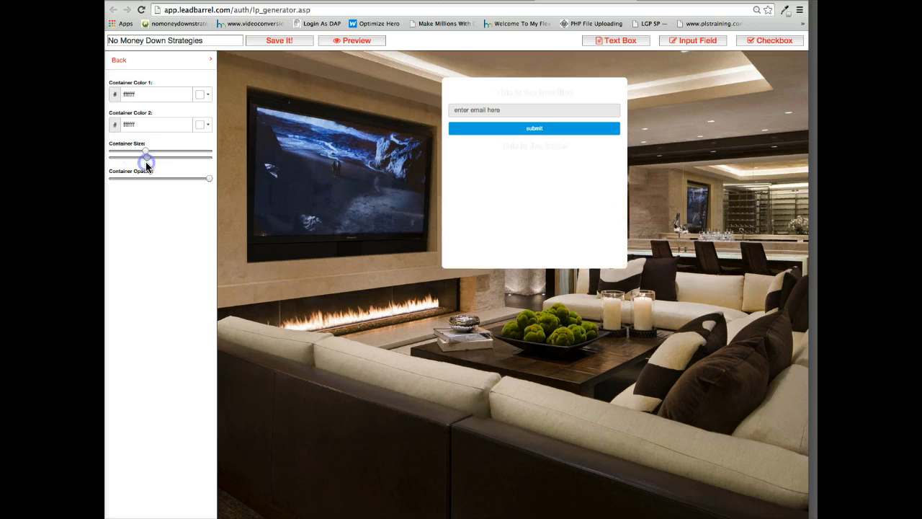
Replace the headline text with "3 Strategies For Buying A Home With Little or ZERO Money Down".
left_click(120, 62)
left_click(138, 97)
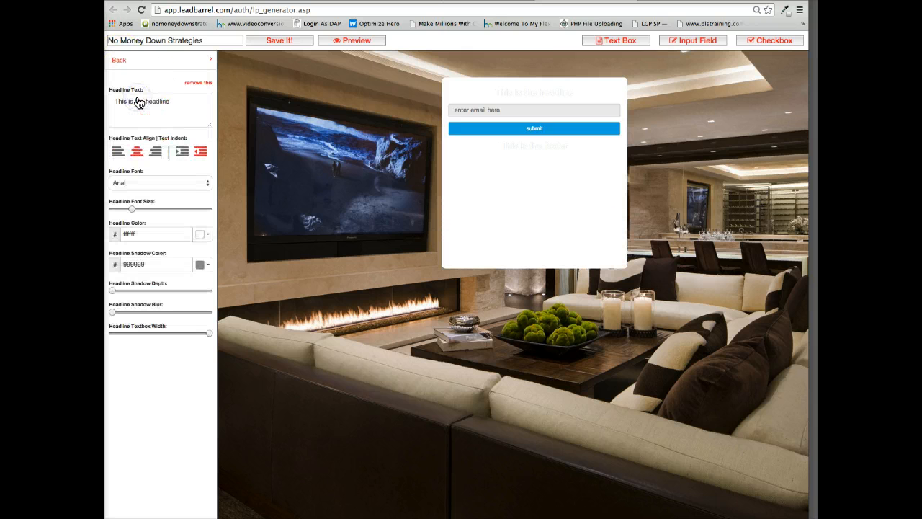
left_click_drag(167, 101, 115, 96)
type("3 Strategies For Buying A Home With Little or ZERO Money Down")
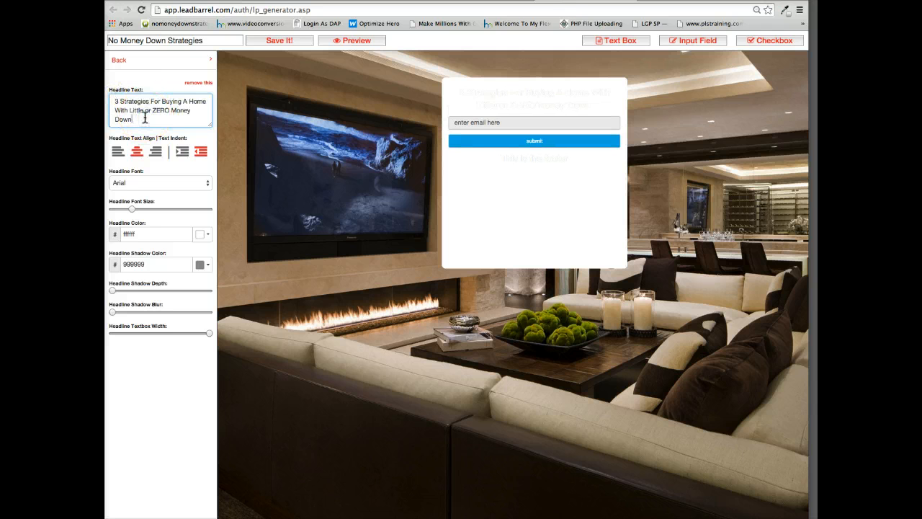
Set the headline color to black (000000) and increase its font size so it spans three lines.
left_click(208, 236)
left_click(202, 365)
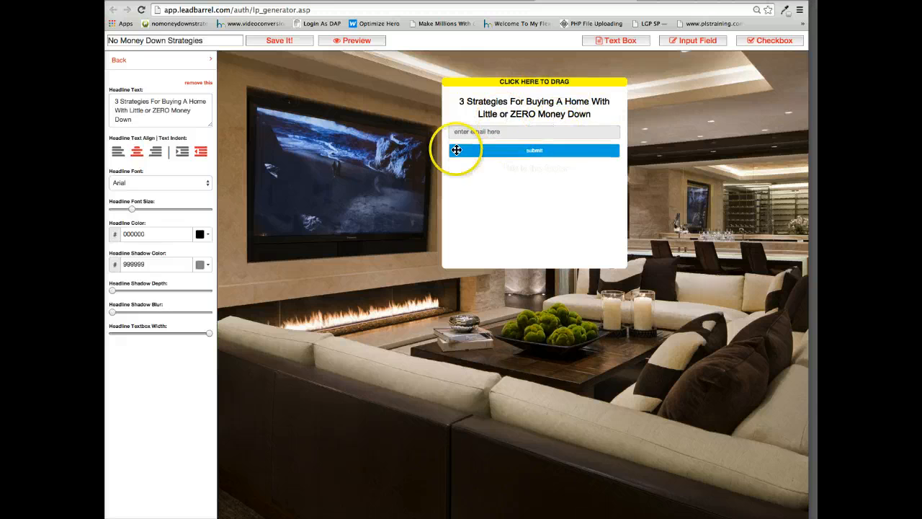
left_click_drag(132, 209, 145, 214)
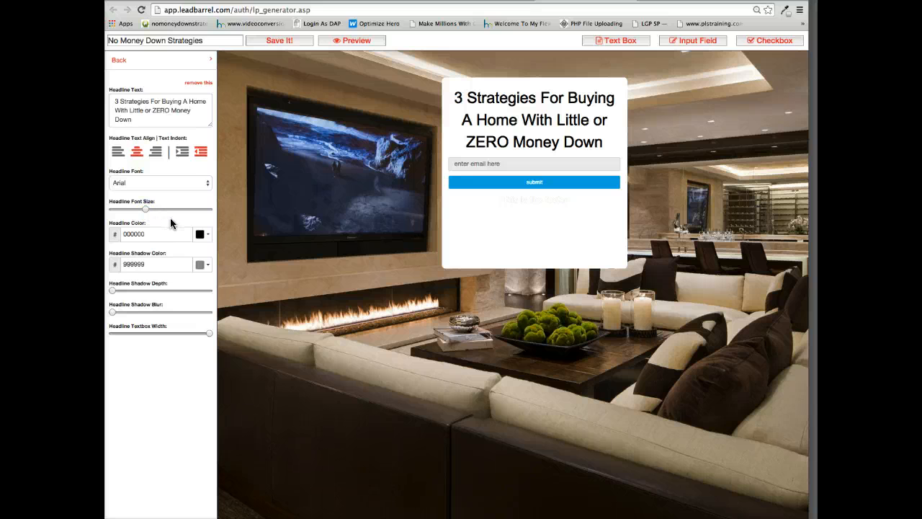
Insert "Philadelphia Area" underlined with <u> tags before "Home" in the headline text.
left_click(186, 101)
type("<u> Phila")
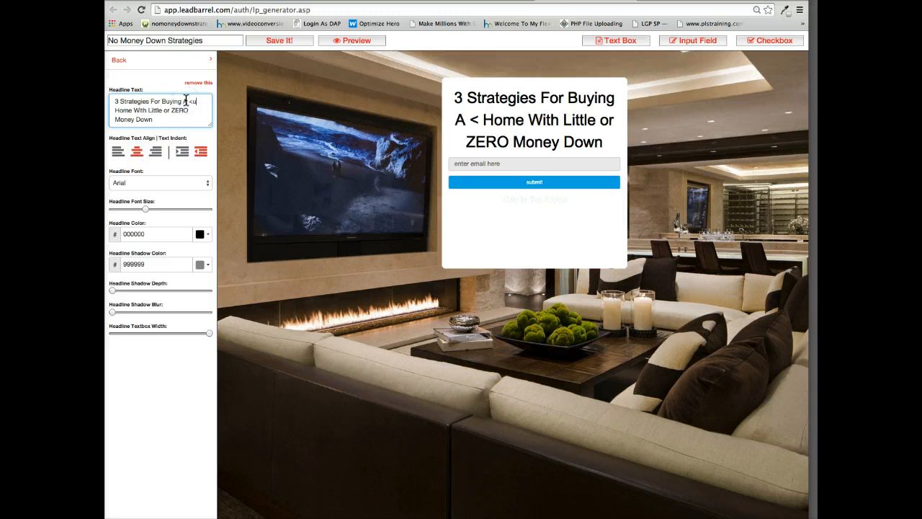
type("delphia")
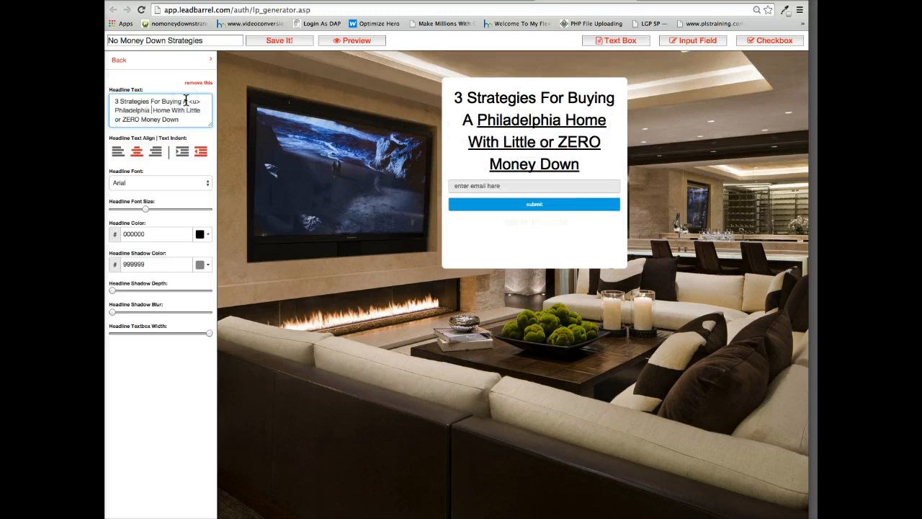
type(" Area</u>")
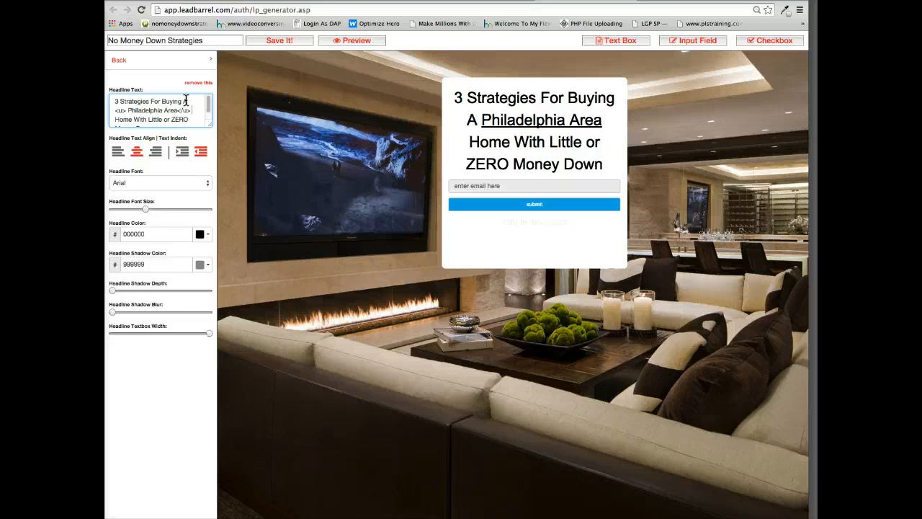
left_click(117, 102)
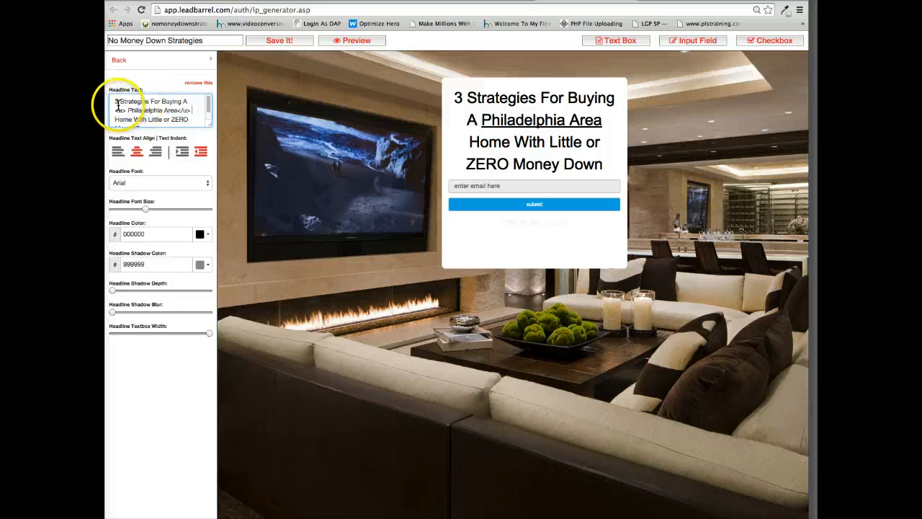
left_click(118, 102)
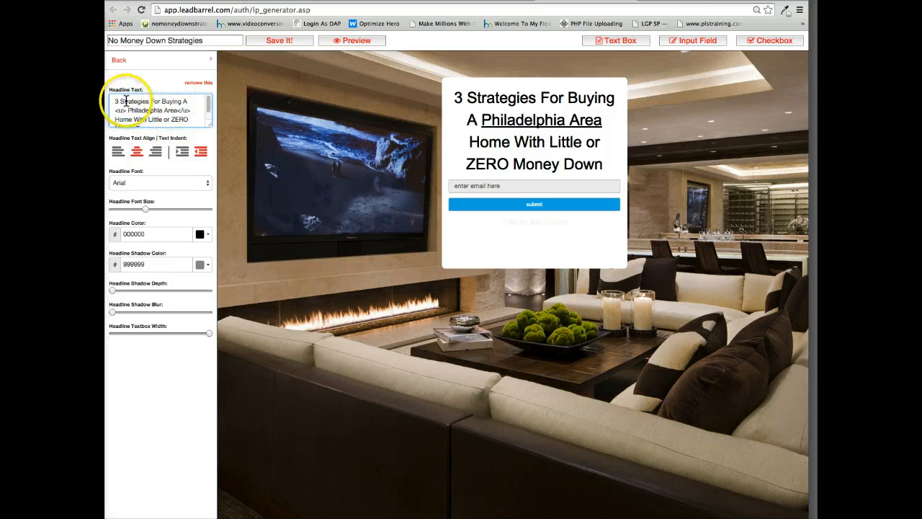
left_click(120, 100)
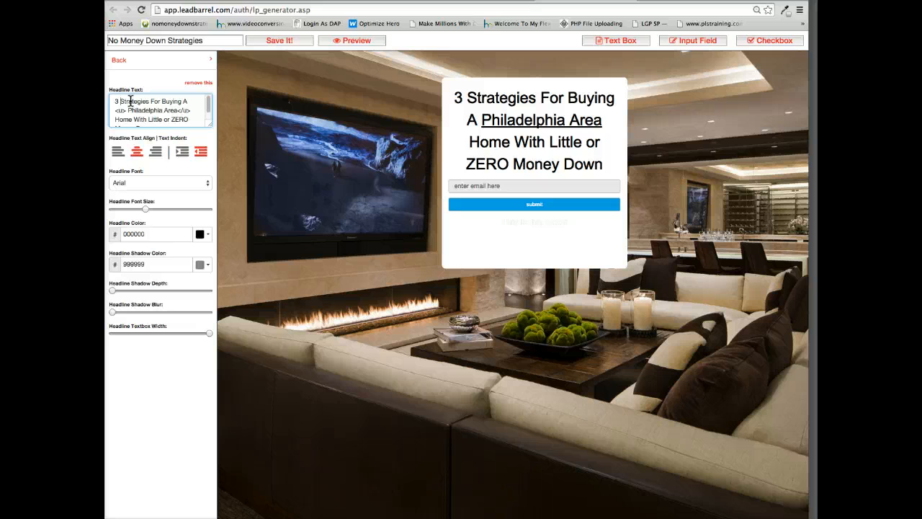
type("Solid")
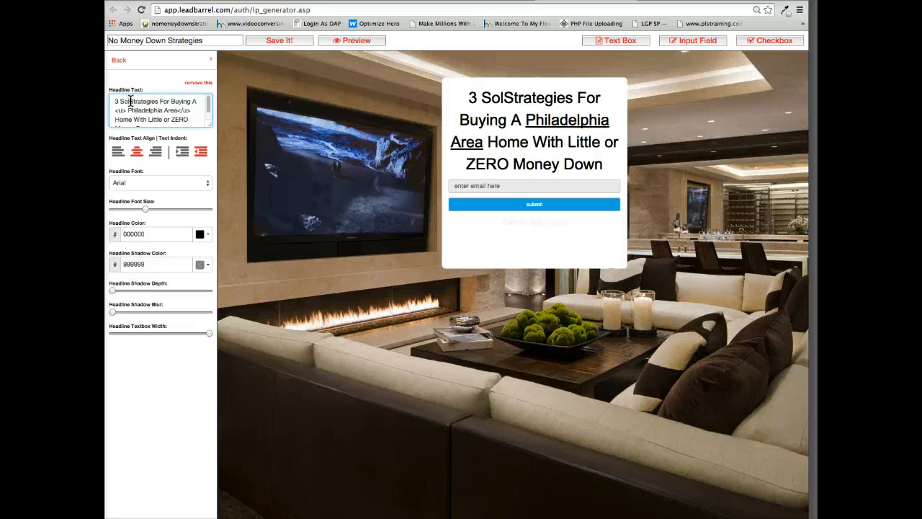
key("BackSpace")
key("BackSpace")
key("BackSpace")
key("BackSpace")
key("BackSpace")
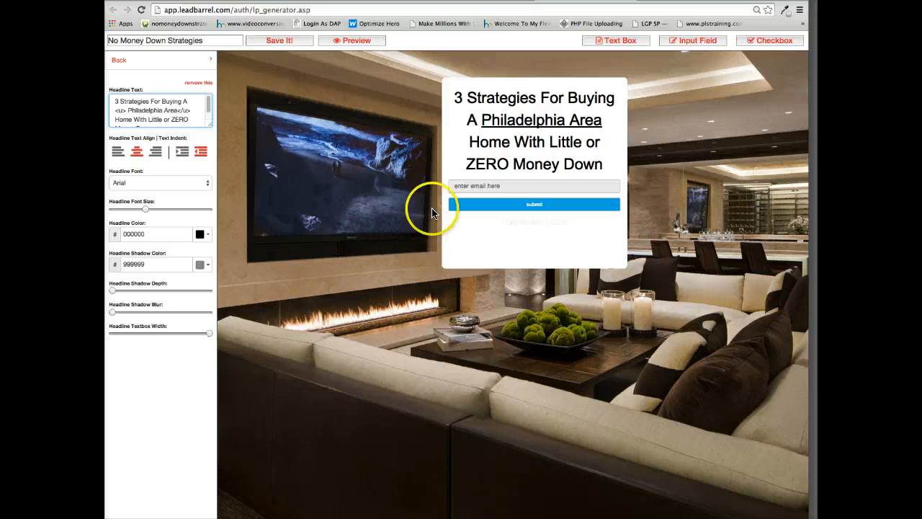
Change the email field's placeholder text to "Enter Best Email".
left_click(126, 66)
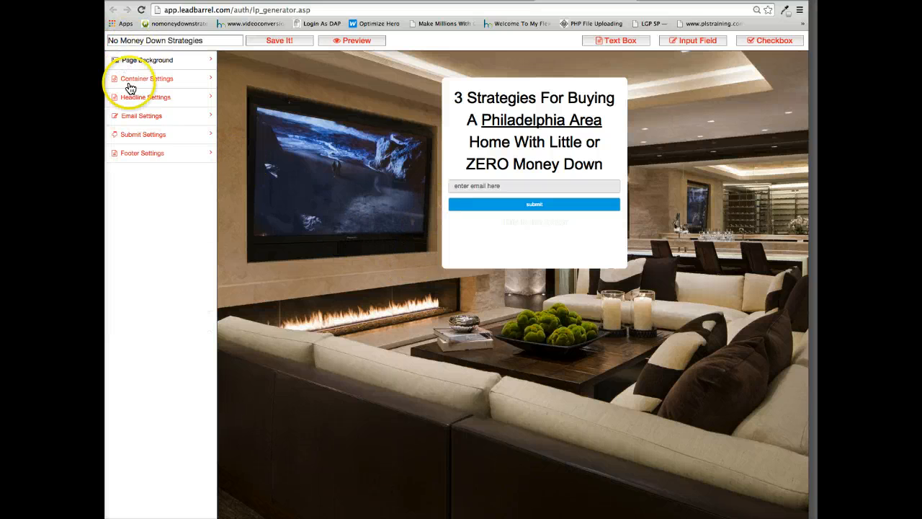
left_click(135, 118)
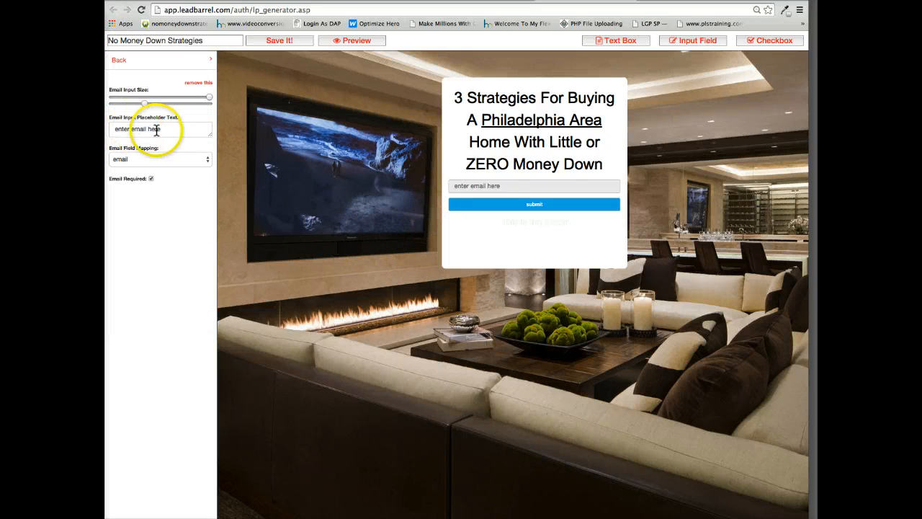
left_click_drag(115, 129, 181, 134)
left_click(180, 131)
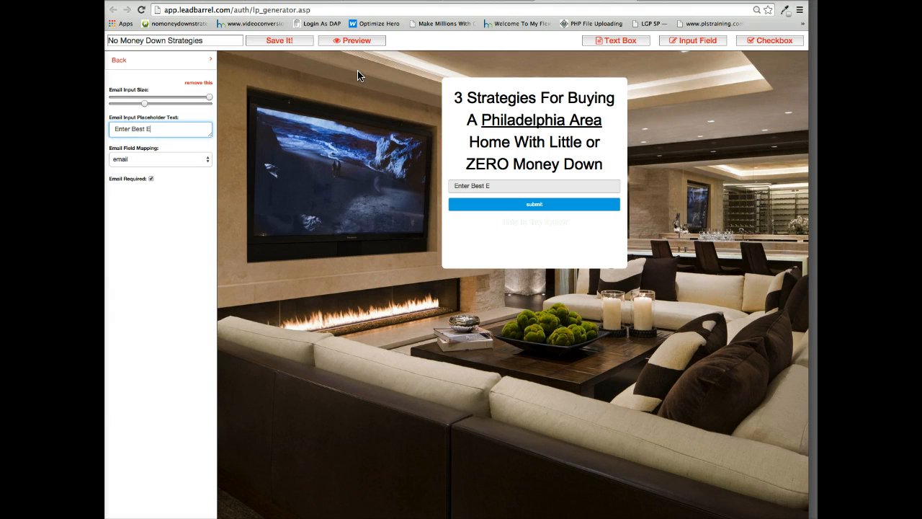
Change the submit button's text to "SEE THE STRATEGIES".
left_click(118, 62)
left_click(144, 136)
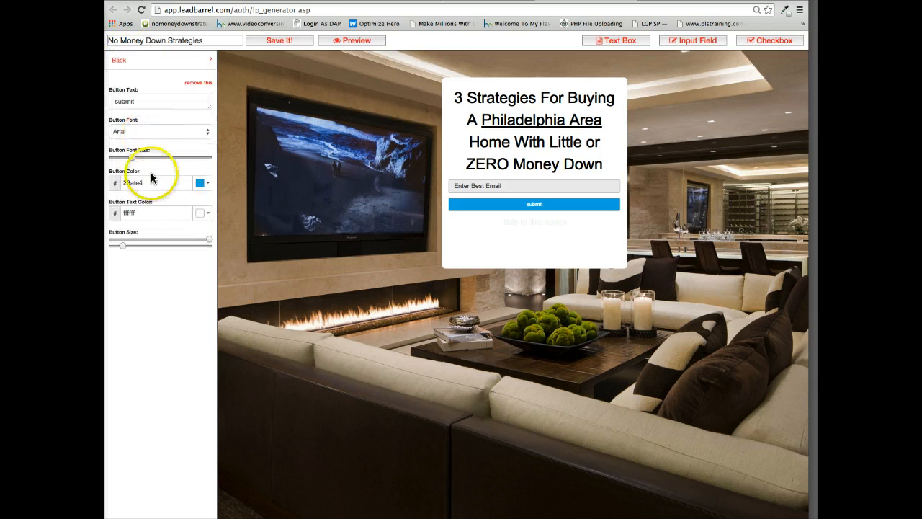
left_click_drag(145, 103, 106, 96)
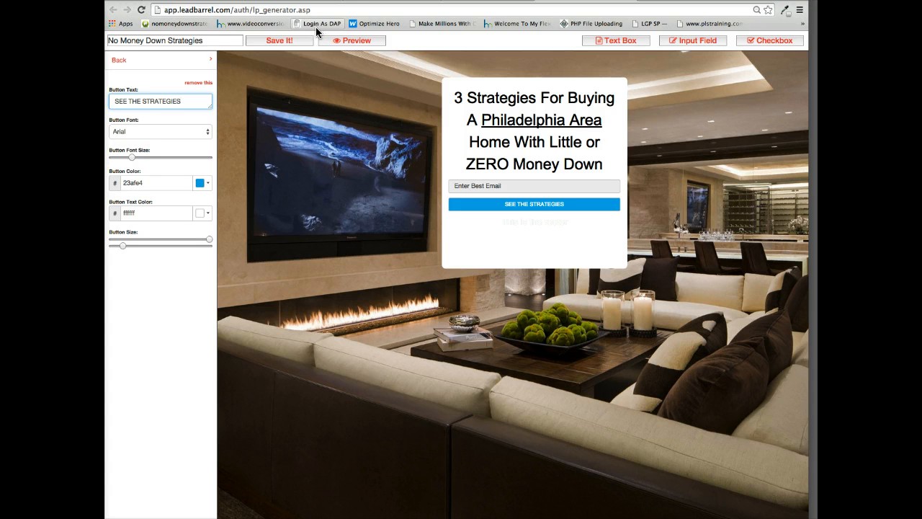
Set the submit button to its maximum height and enlarge its font as far as the text fits on one line.
left_click(132, 157)
left_click_drag(132, 158, 174, 160)
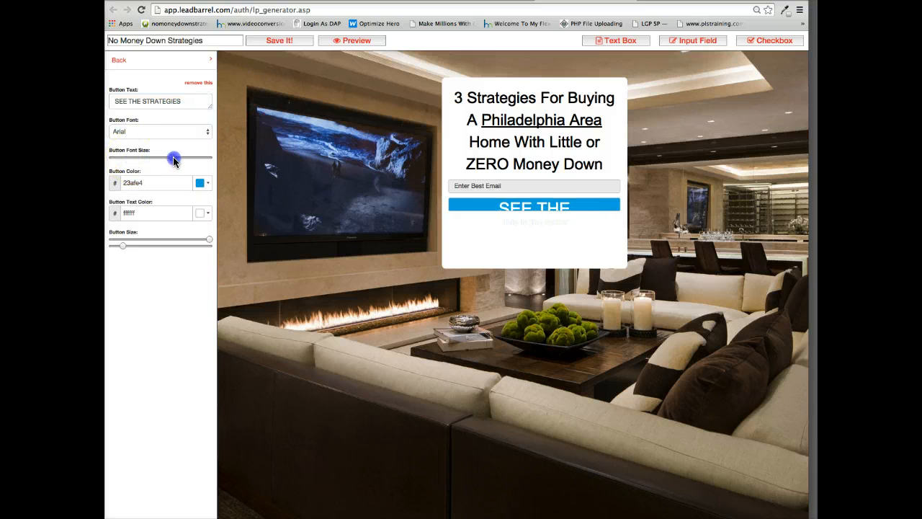
left_click_drag(123, 245, 251, 267)
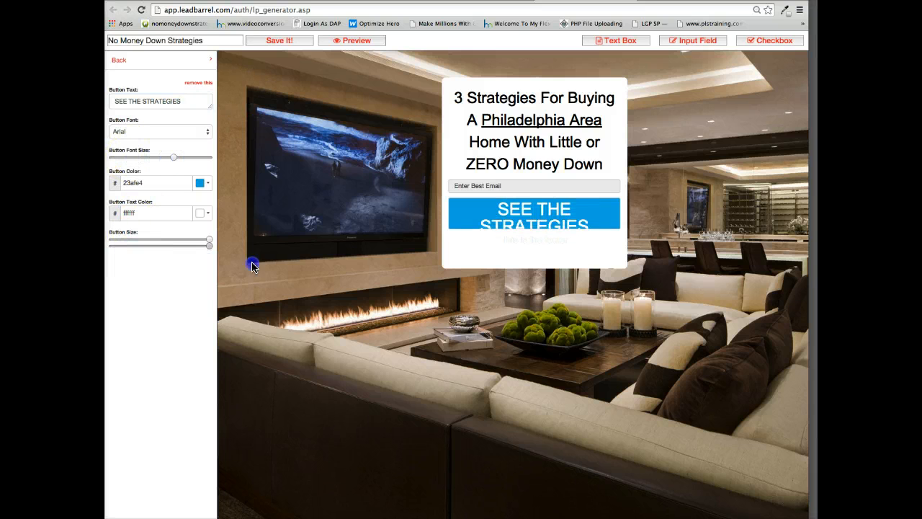
mouse_move(172, 158)
left_mouse_down()
mouse_move(154, 158)
mouse_move(162, 158)
left_mouse_up()
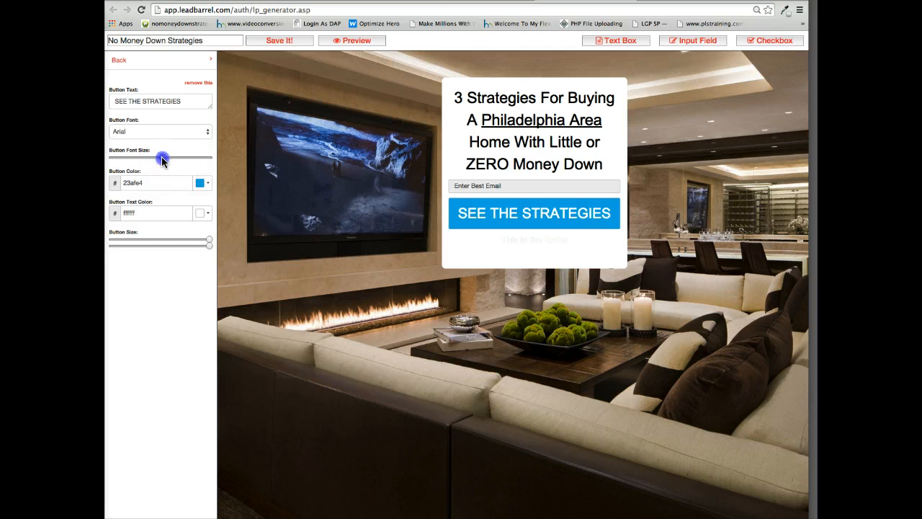
Clear the default "This is the footer" text from the footer.
left_click(120, 62)
left_click(125, 155)
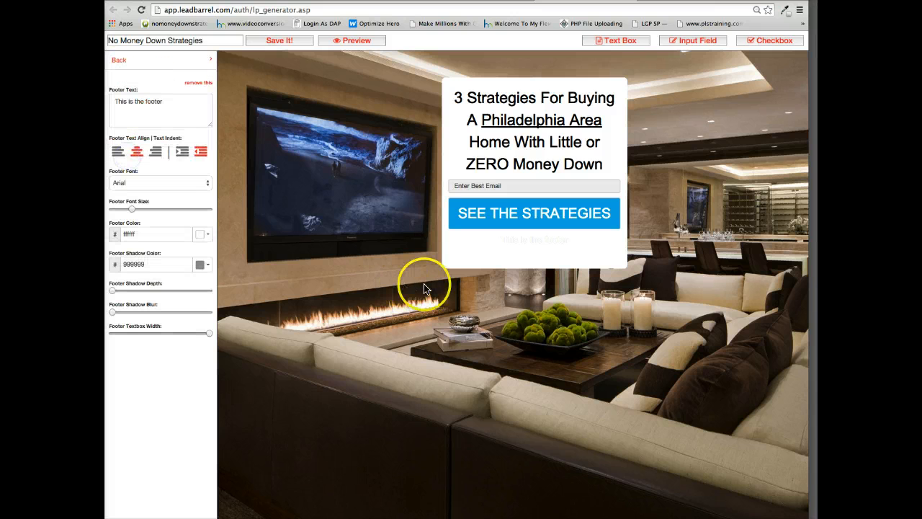
left_click(167, 105)
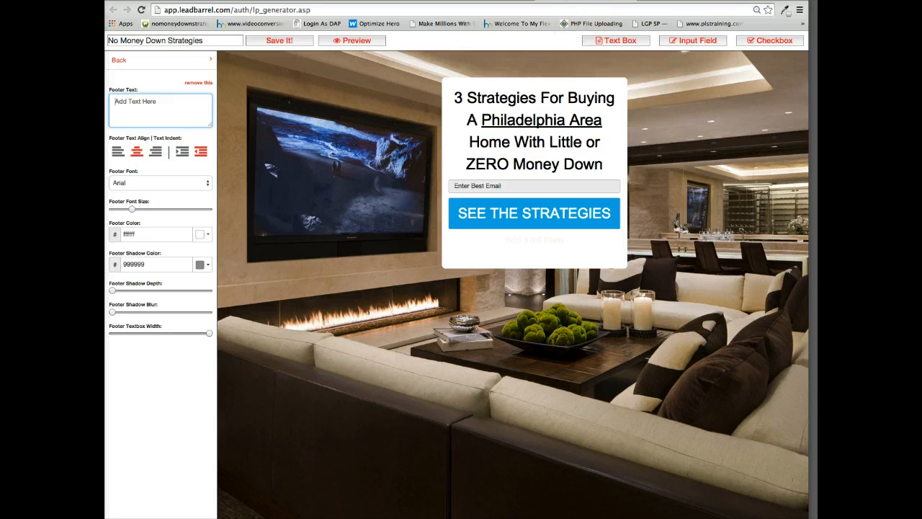
Search the web for "facebook like button" in a new browser tab and open Facebook's Like Button developer page.
left_click(643, 1)
type("facebook")
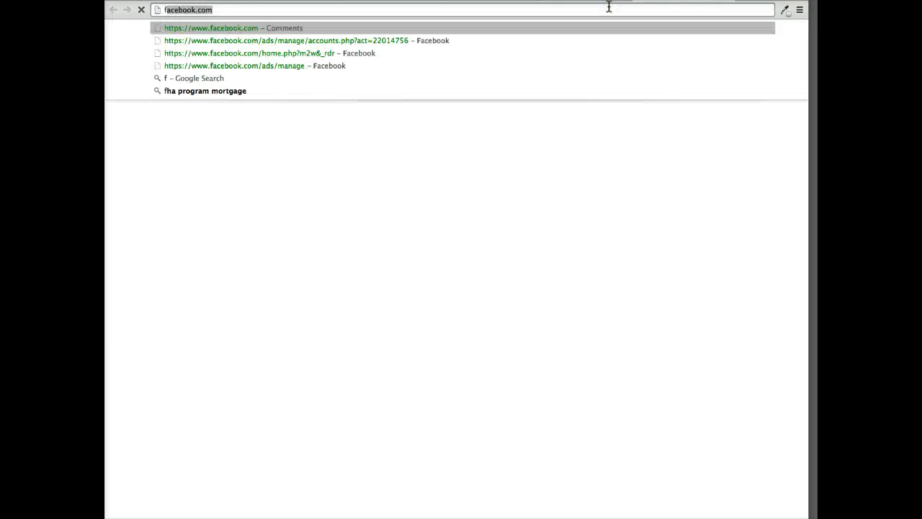
type(" like")
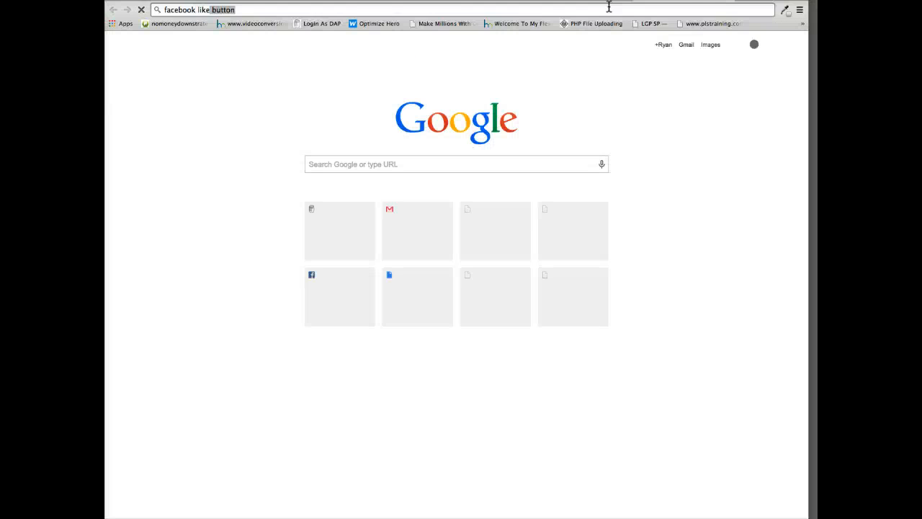
key("Return")
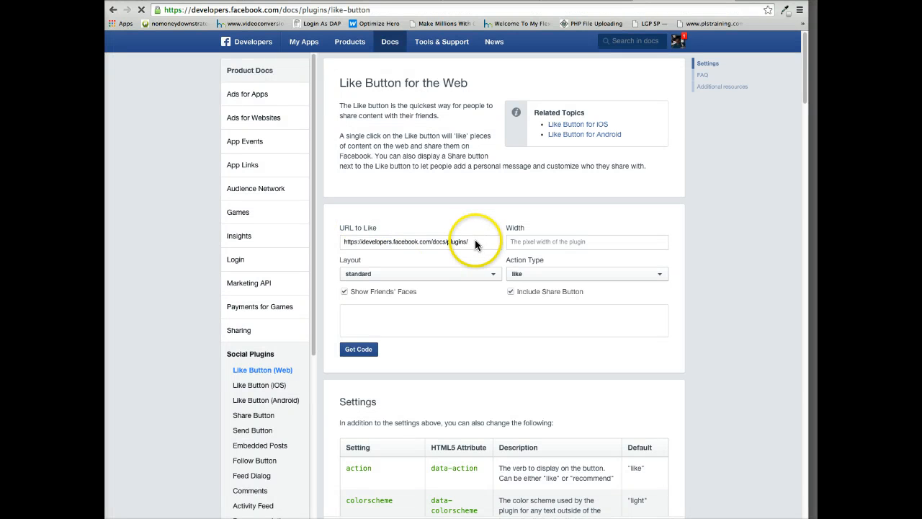
left_click_drag(475, 242, 340, 241)
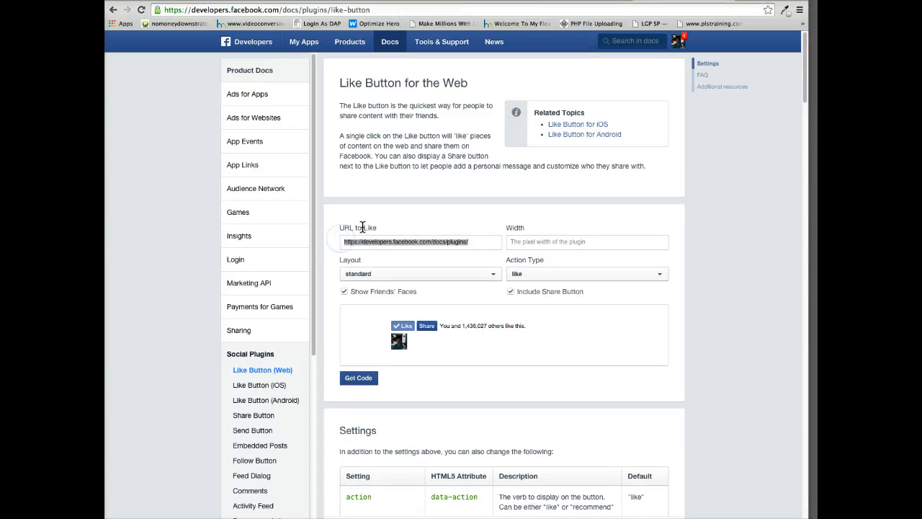
type("http://facebook.com/realestatedealdepot")
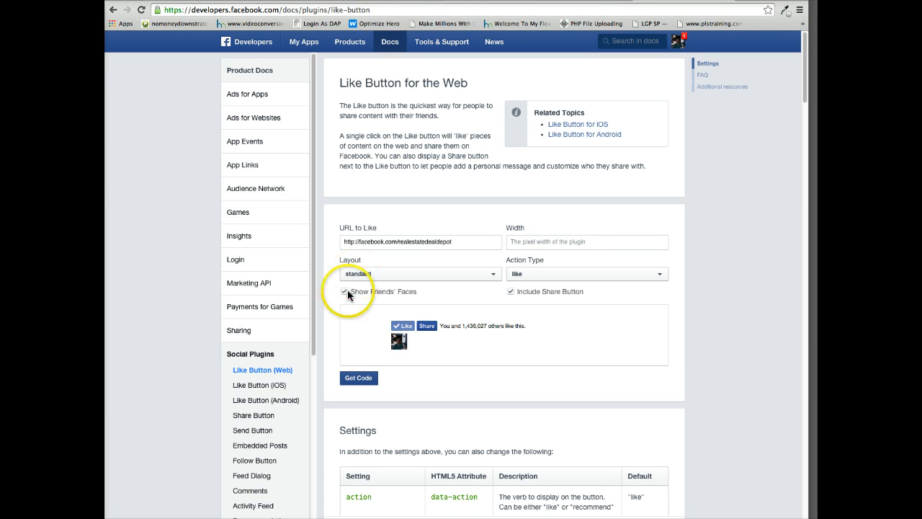
left_click(345, 291)
left_click(511, 292)
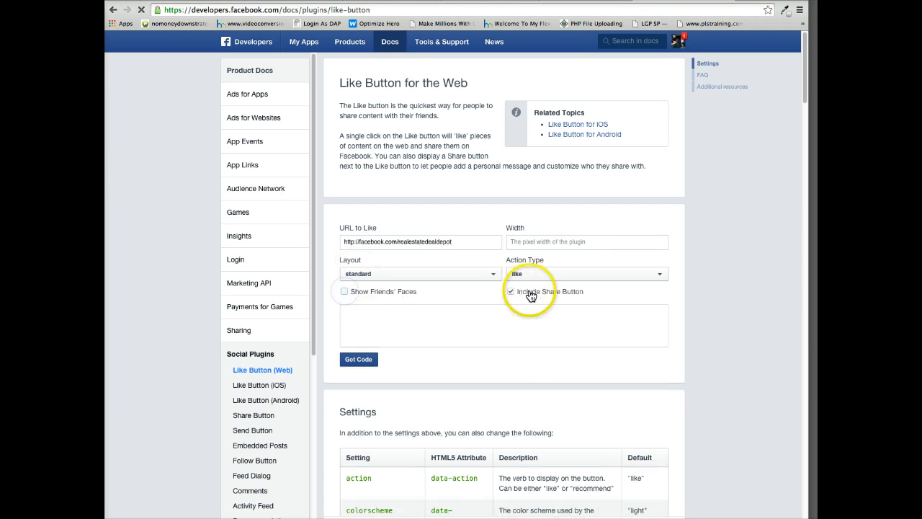
Generate the Like button's plugin code in IFRAME format and copy the whole snippet.
left_click(358, 359)
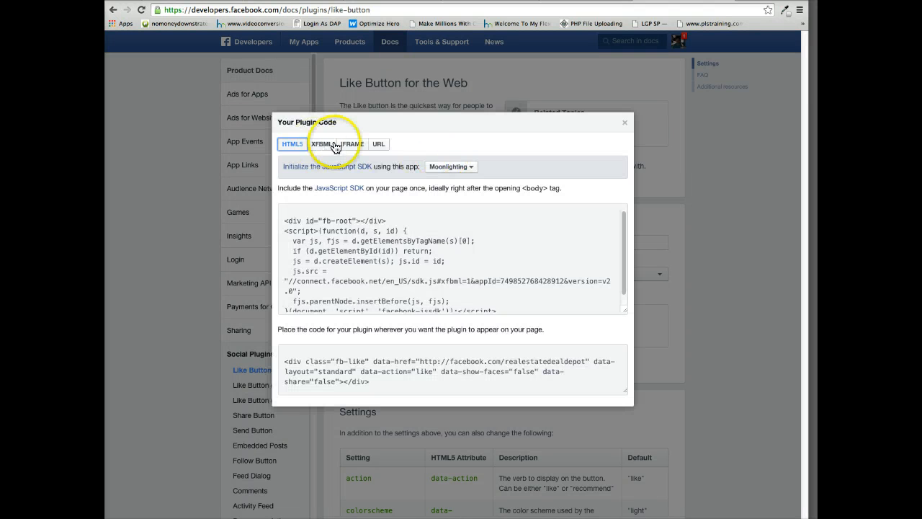
left_click(352, 144)
left_click(378, 245)
right_click(379, 240)
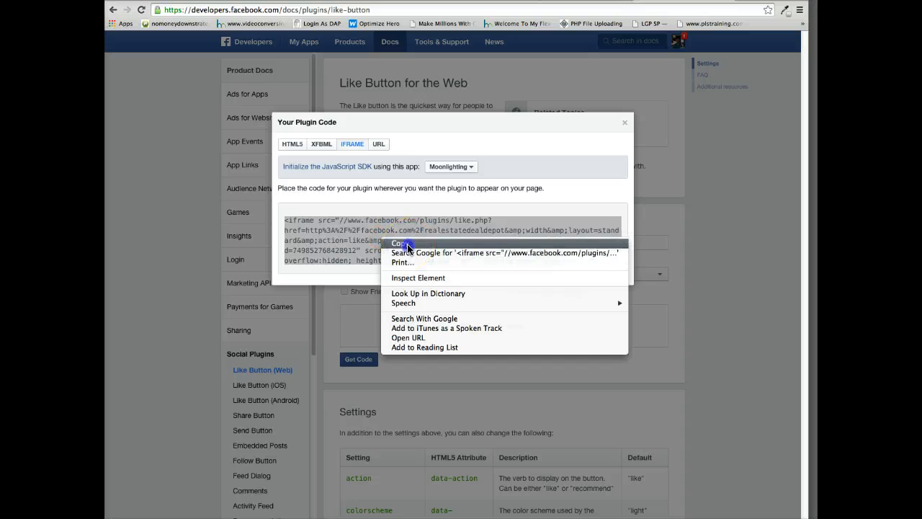
left_click(402, 242)
Return to the LeadBarrel page editor and paste the copied Facebook iframe code as the footer text.
left_click(584, 0)
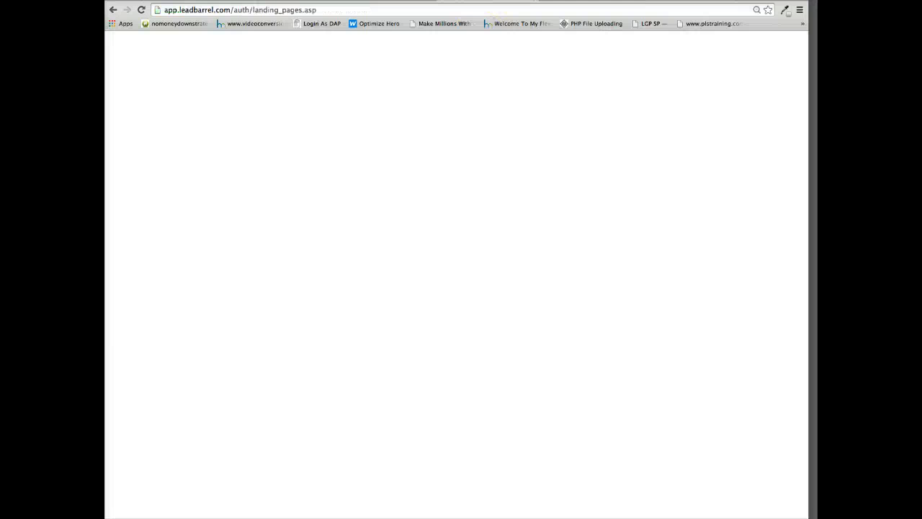
left_click(569, 1)
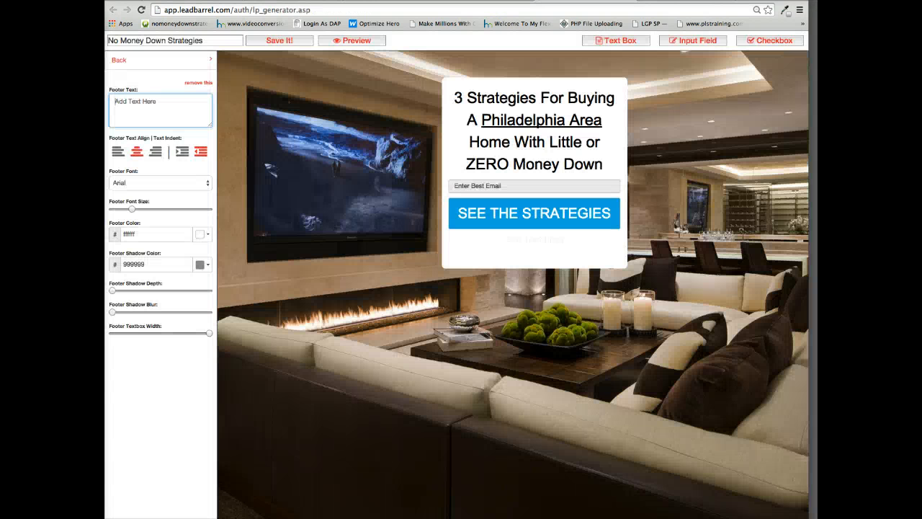
left_click(164, 107)
key("ctrl+v")
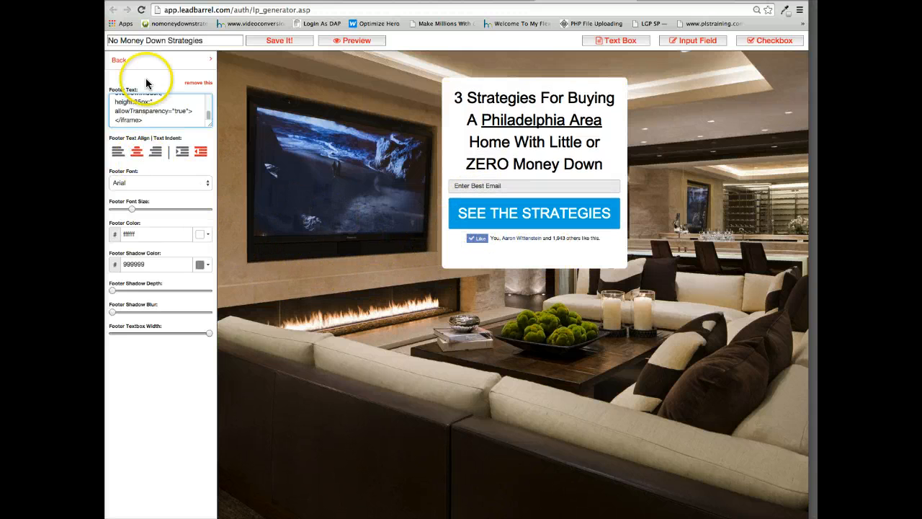
left_click(118, 60)
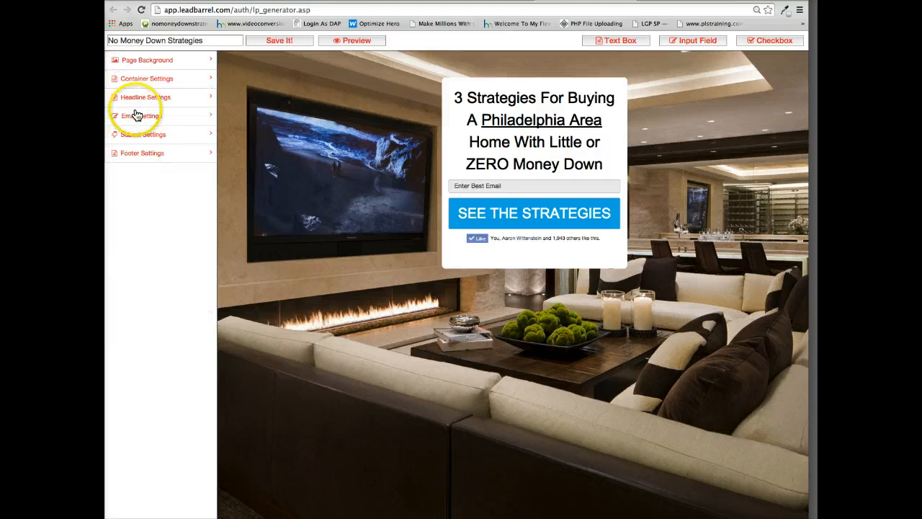
Set the submit button's color to 004181.
left_click(138, 134)
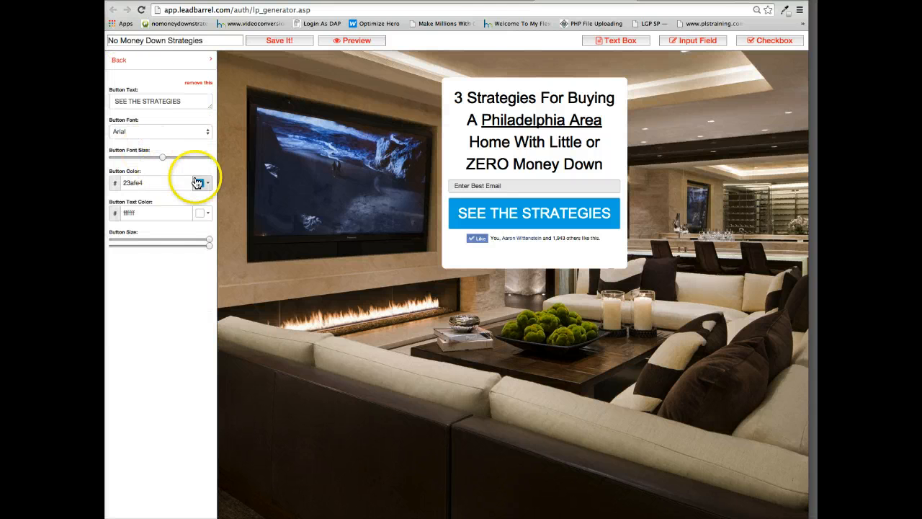
left_click(201, 184)
left_click(144, 183)
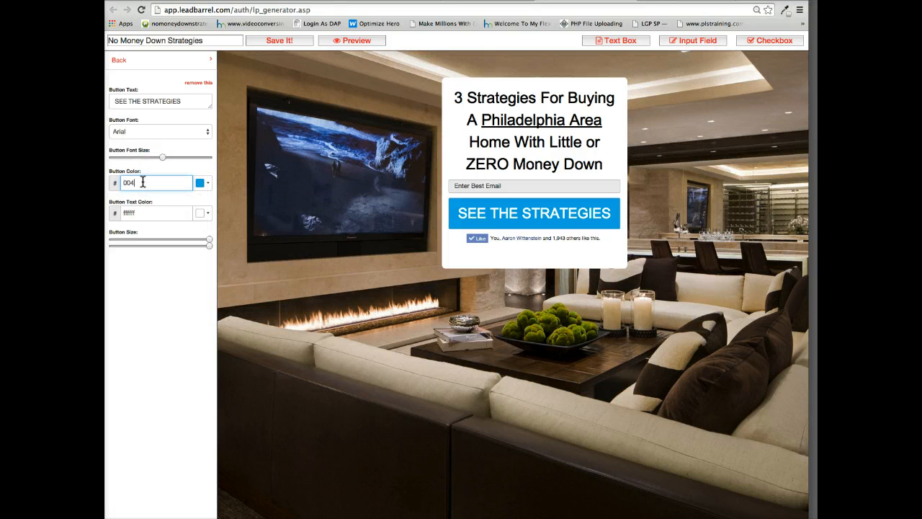
type("004181")
left_click(144, 213)
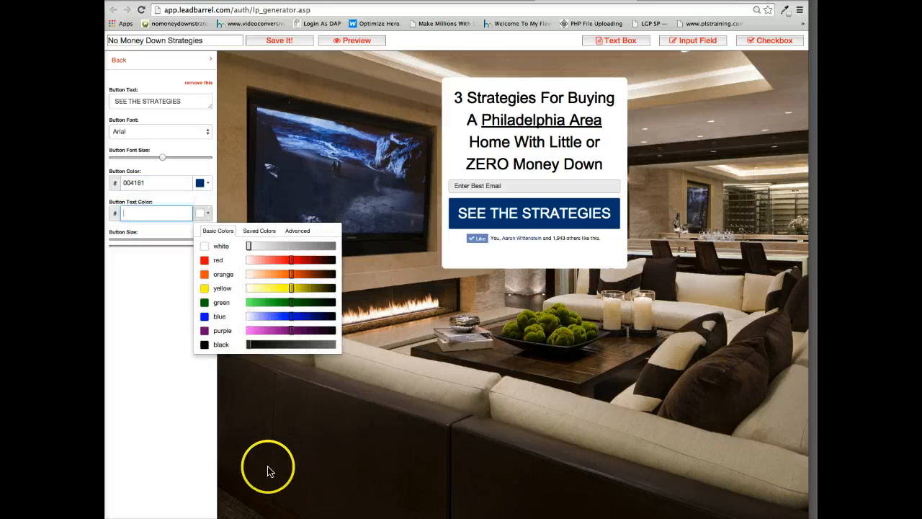
mouse_move(525, 144)
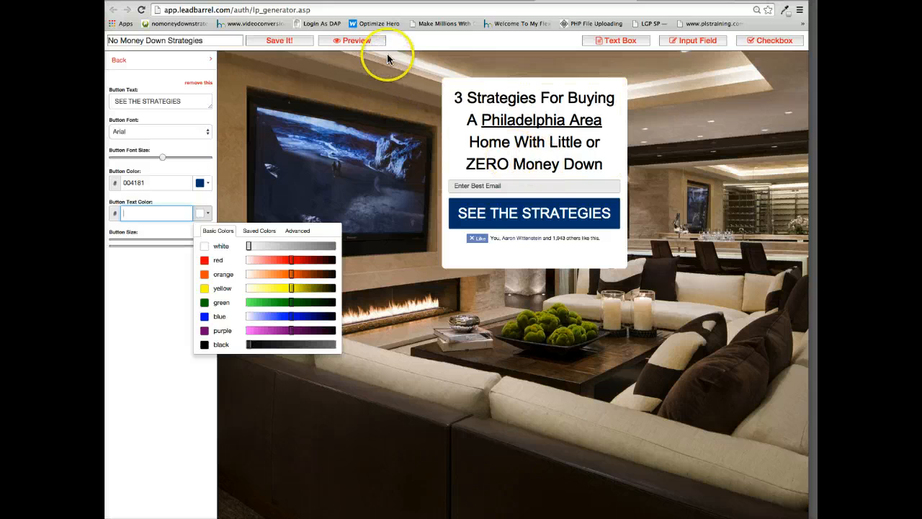
Open Computer Hope's page on highlighting text with HTML and copy the opening span tag with background-color #FFFF00.
left_click(626, 4)
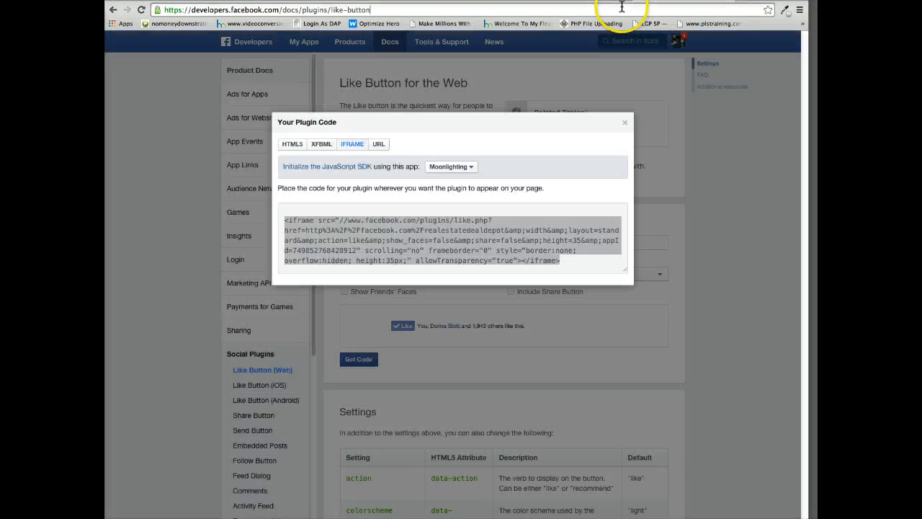
type("computerhope.com/issues/ch001391.htm")
key("Return")
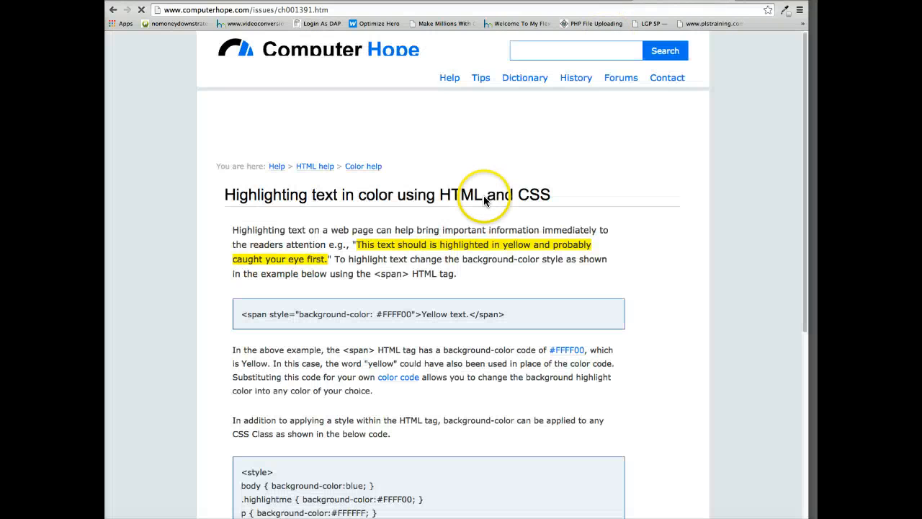
left_click_drag(415, 314, 235, 311)
key("ctrl+c")
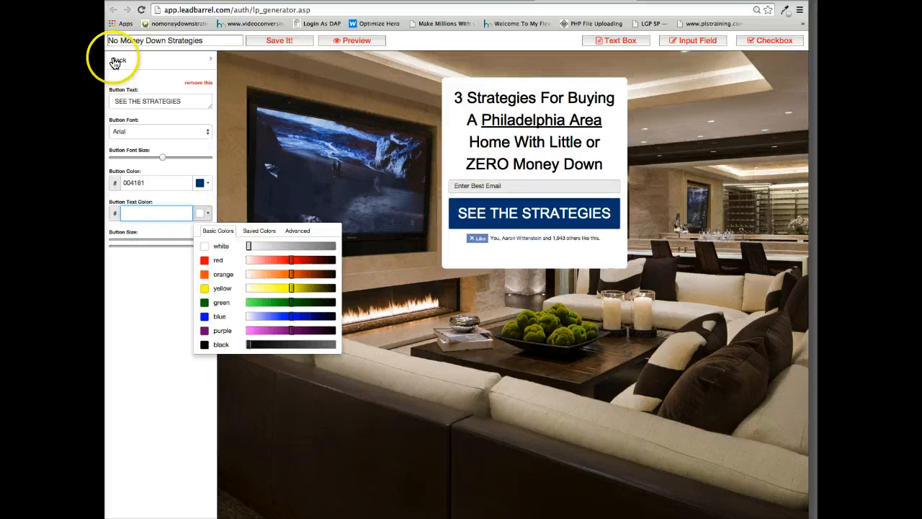
Paste the copied yellow-highlight span tag before "ZERO Money Down" in the landing page's headline text.
left_click(116, 62)
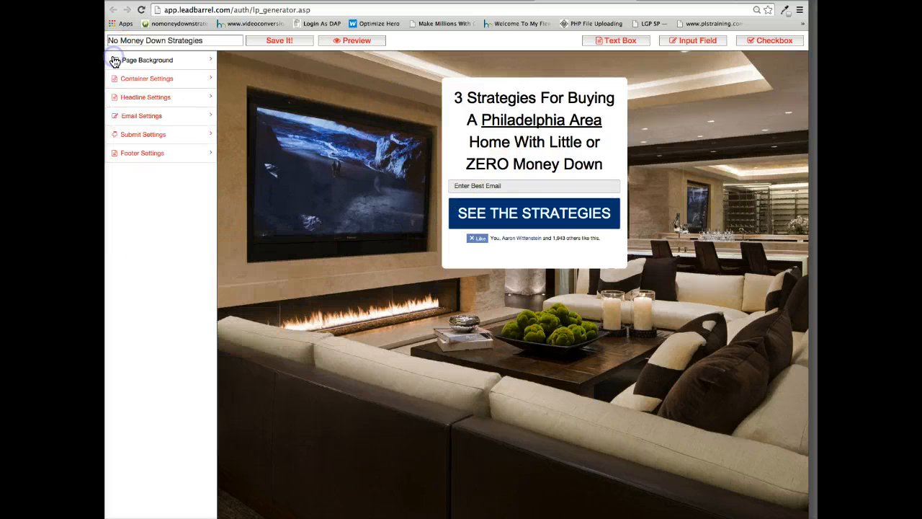
left_click(132, 97)
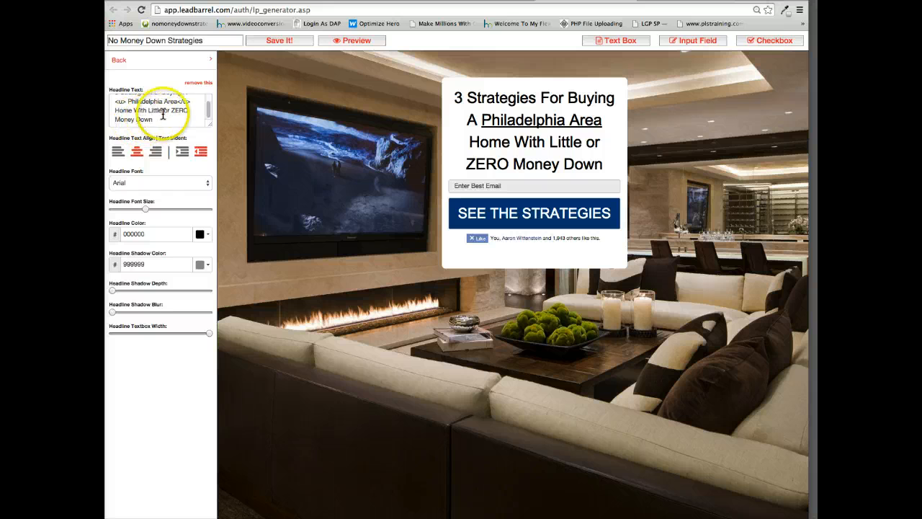
left_click(171, 110)
key("ctrl+v")
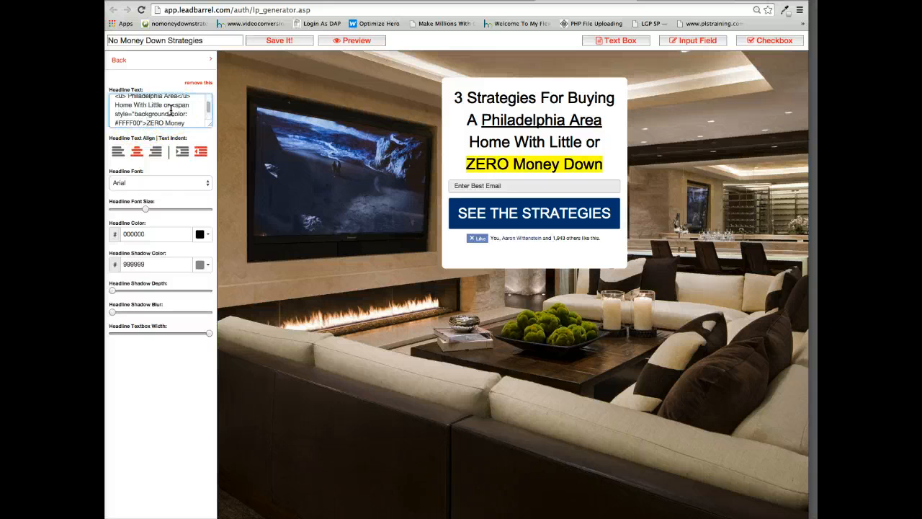
Add a closing </strong> tag at the end of the headline text and save the landing page.
scroll(171, 110, "down", 1)
left_click(162, 123)
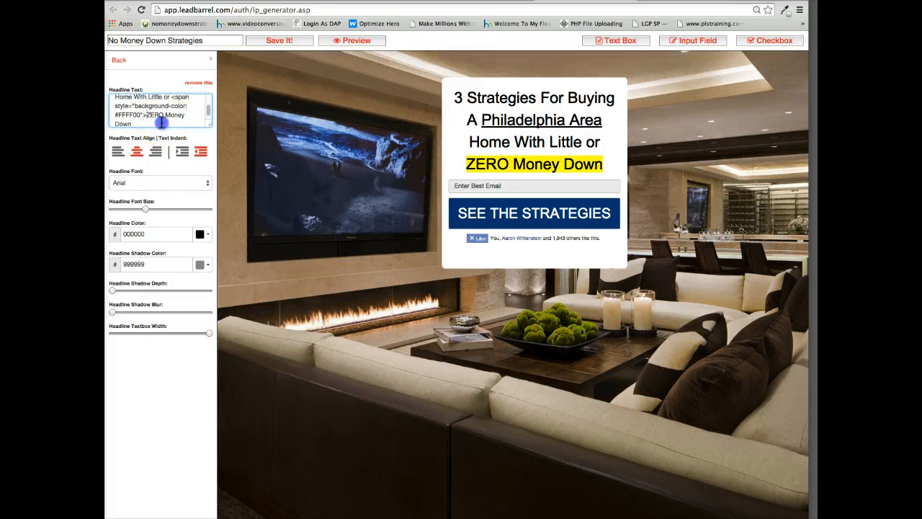
type("</strong>")
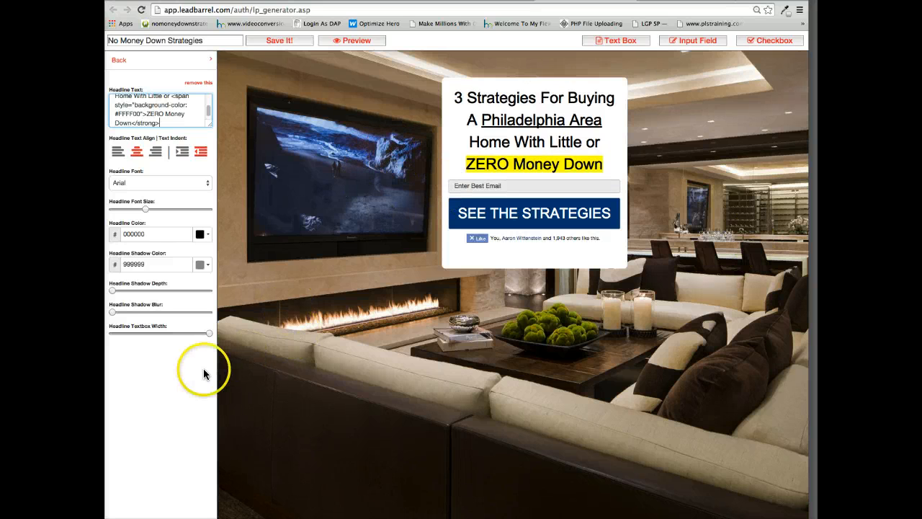
left_click(279, 40)
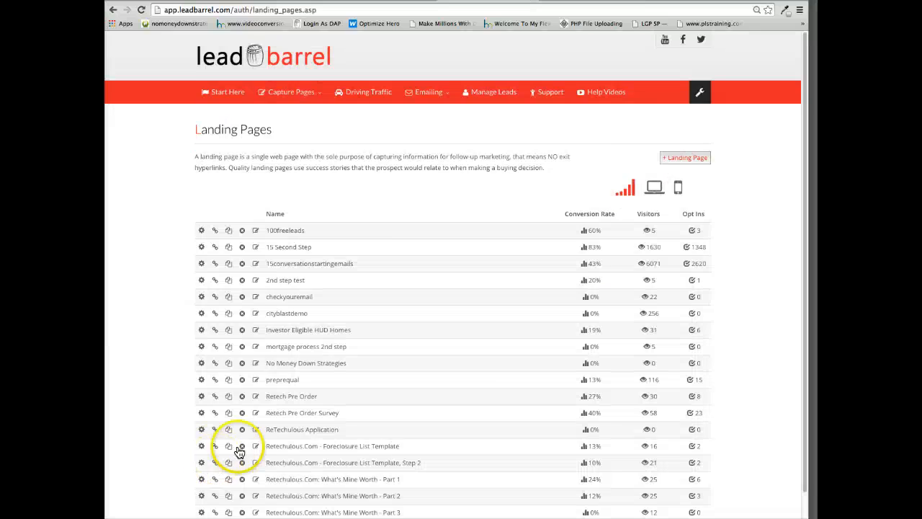
Look through the landing pages list and open the links of the "mortgage process 2nd step" page.
scroll(268, 437, "down", 2)
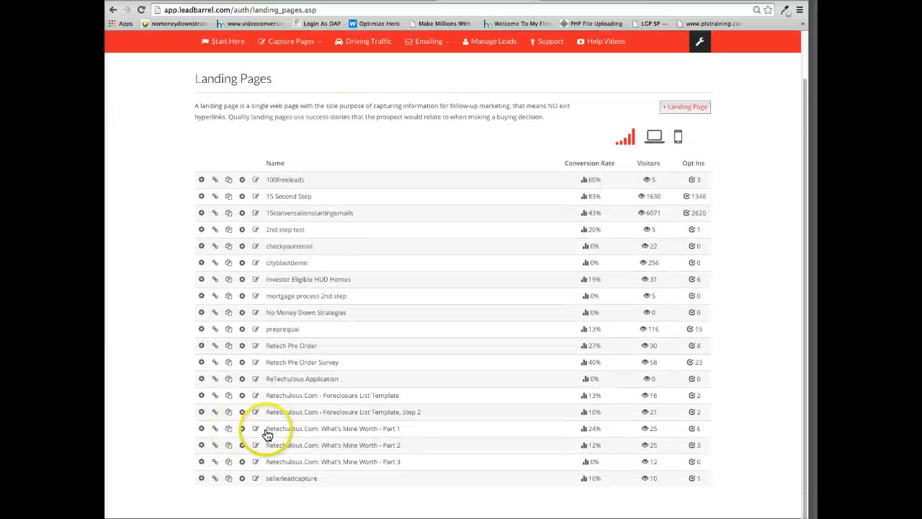
scroll(296, 482, "up", 1)
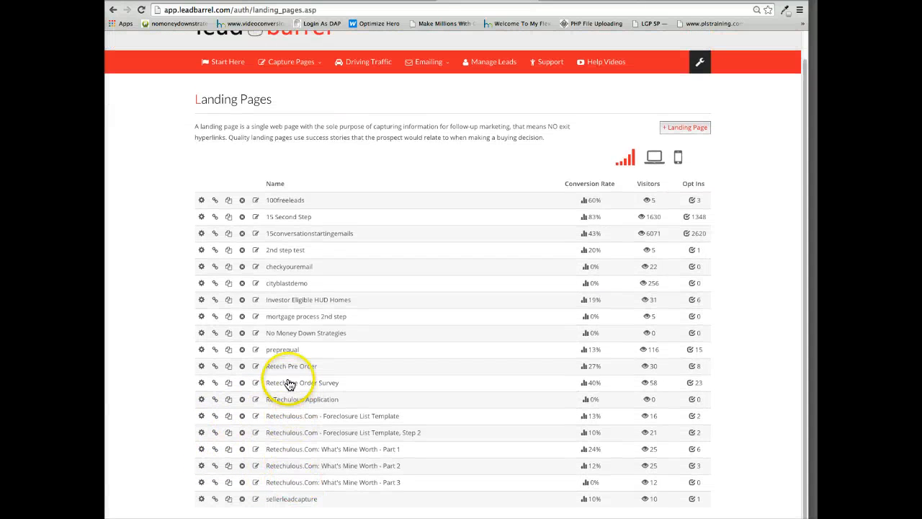
scroll(290, 356, "up", 1)
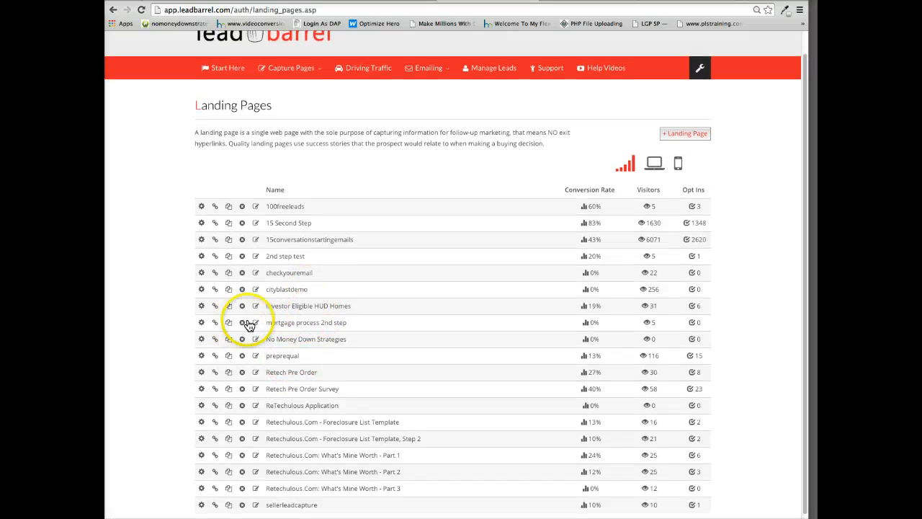
left_click(215, 322)
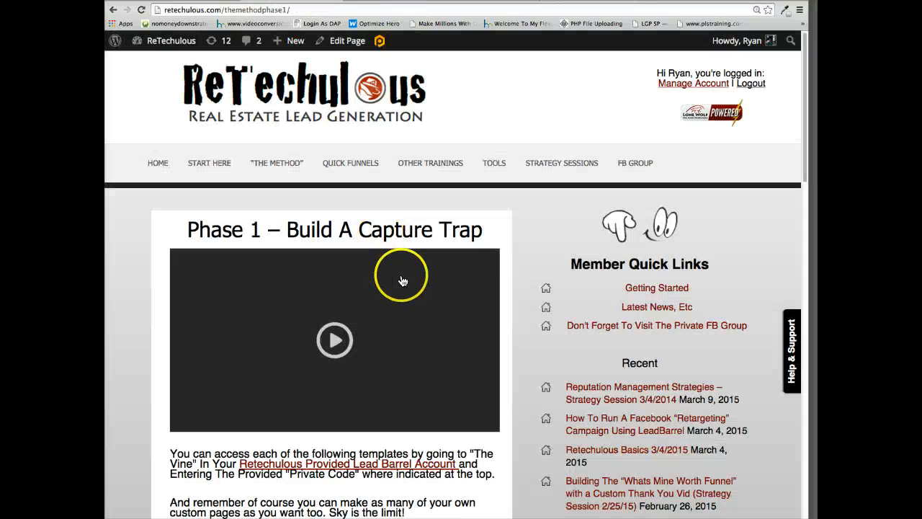
On the Retechulous Method page, preview the Financing Consult survey under 2nd Step Surveys and copy its page code, financingcheckall.
scroll(406, 269, "down", 15)
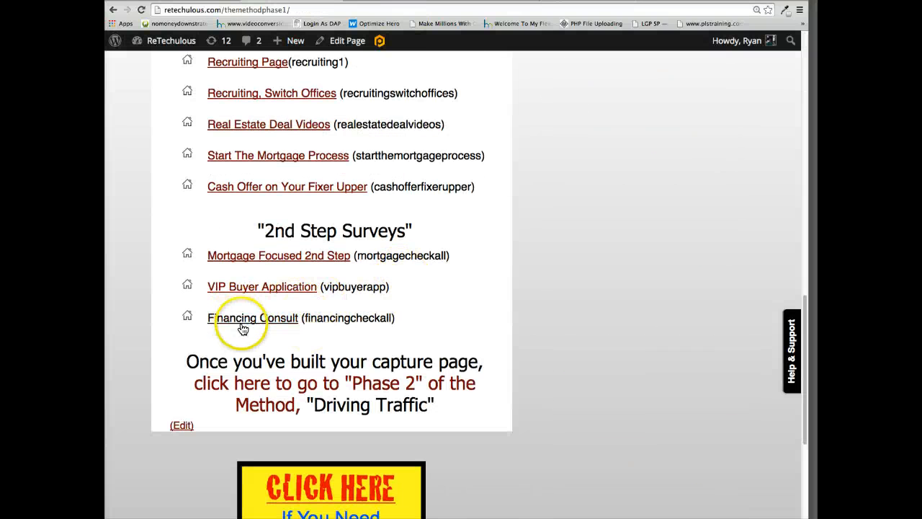
left_click(242, 321)
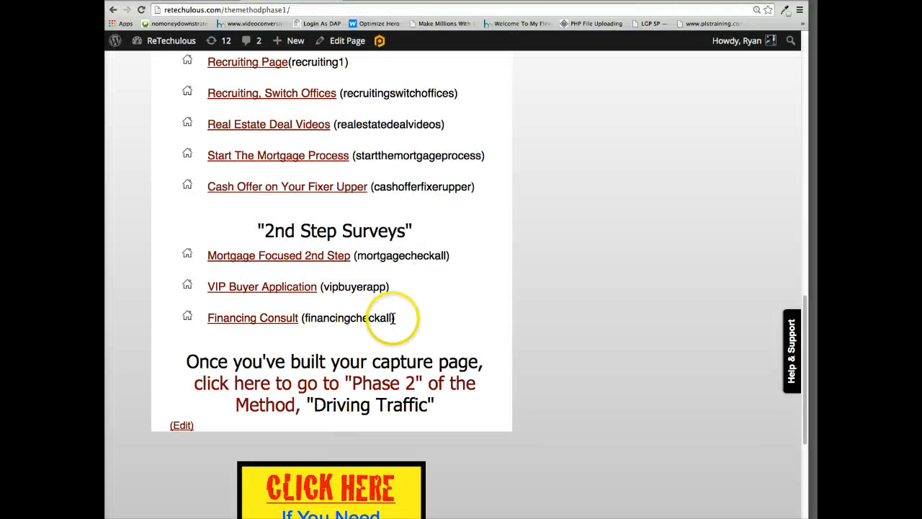
left_click_drag(395, 319, 386, 318)
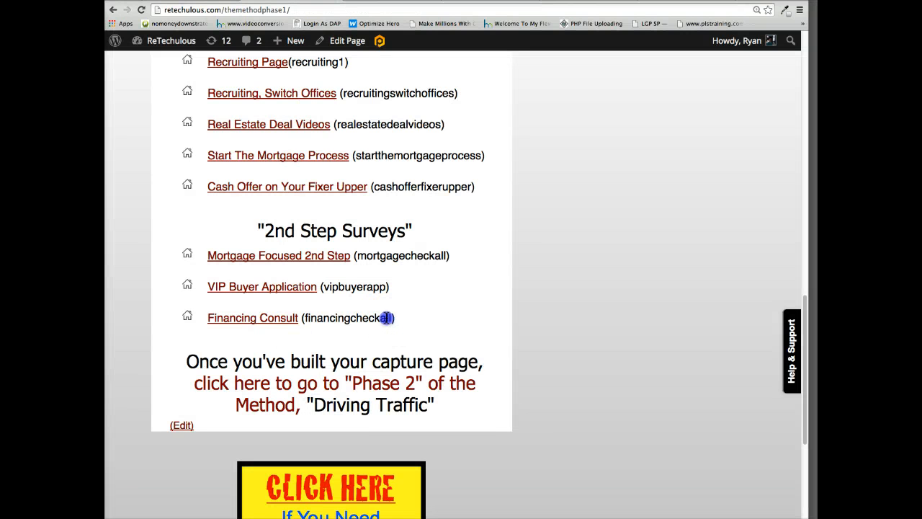
left_click(355, 319)
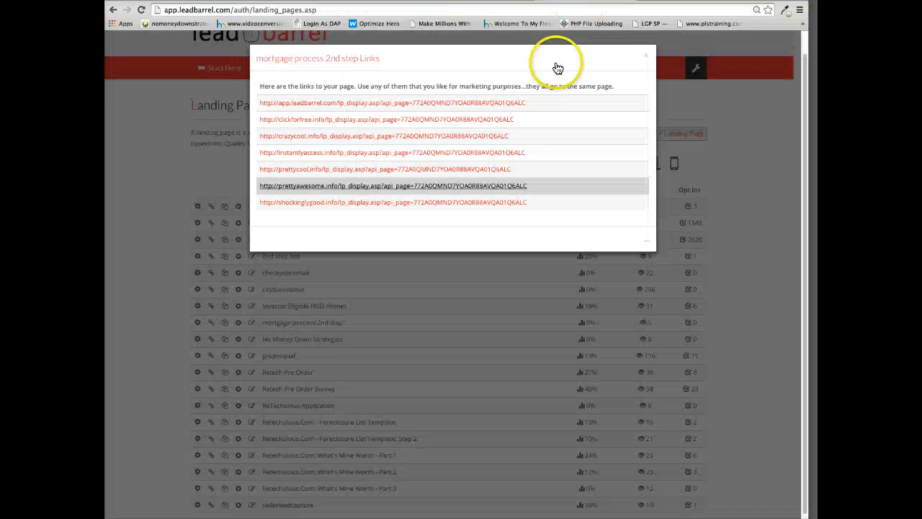
Return to LeadBarrel, close the "mortgage process 2nd step" links and open The Vine's shared page gallery.
scroll(558, 68, "up", 1)
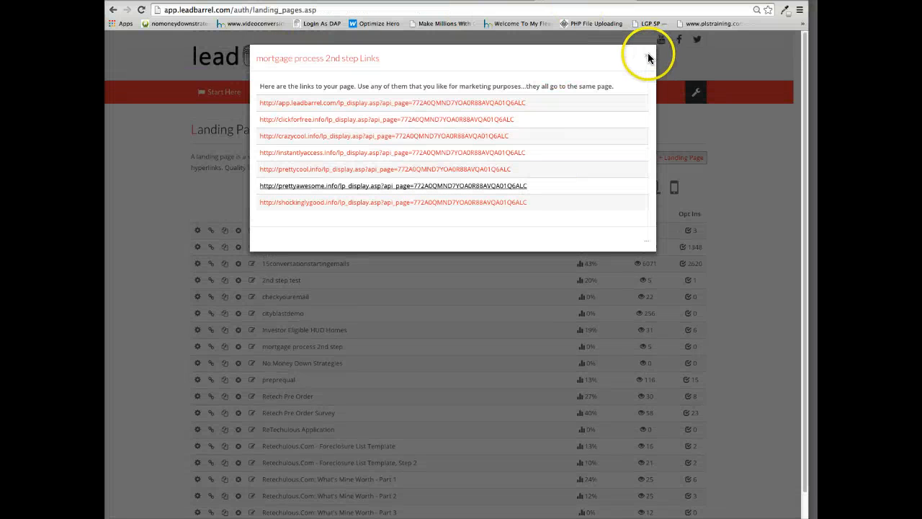
left_click(648, 54)
scroll(340, 331, "down", 2)
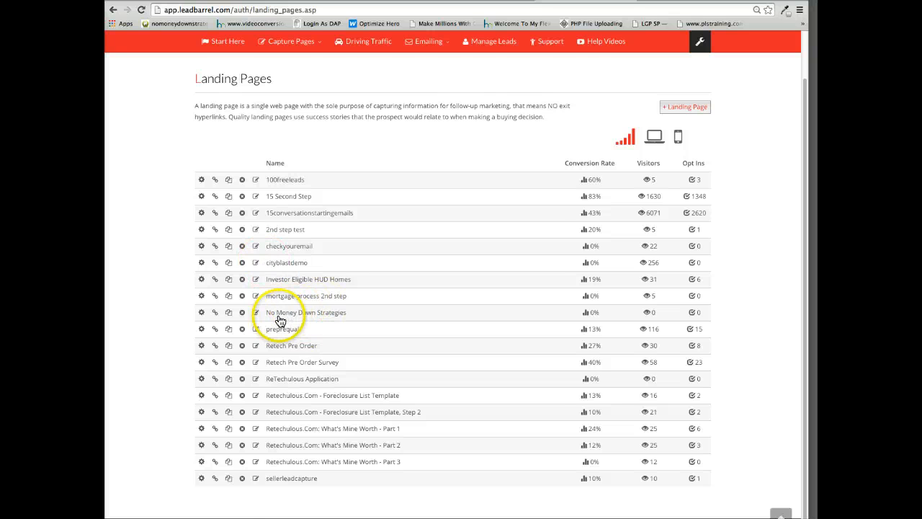
scroll(498, 313, "up", 2)
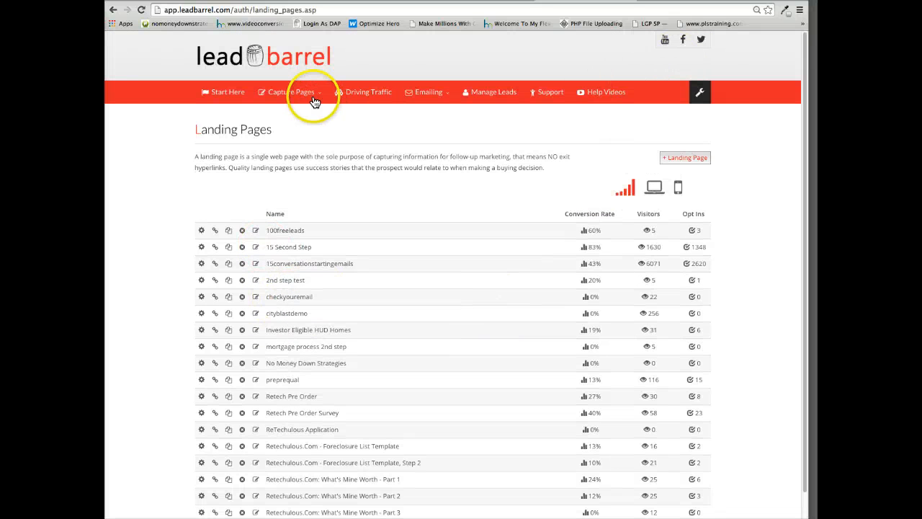
mouse_move(315, 103)
left_click(299, 131)
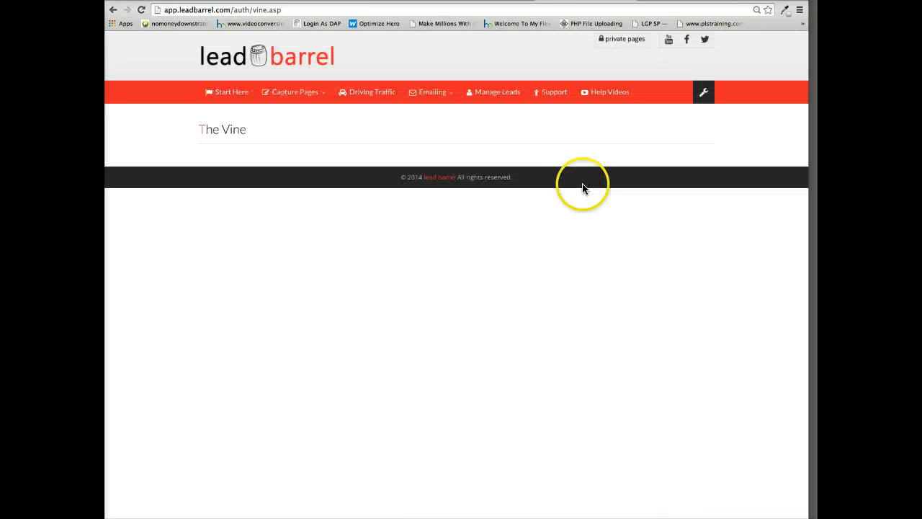
Find the private page with the code financingcheckall and copy the "Financing, Check All That Apply 2nd Step" page to the account.
left_click(614, 39)
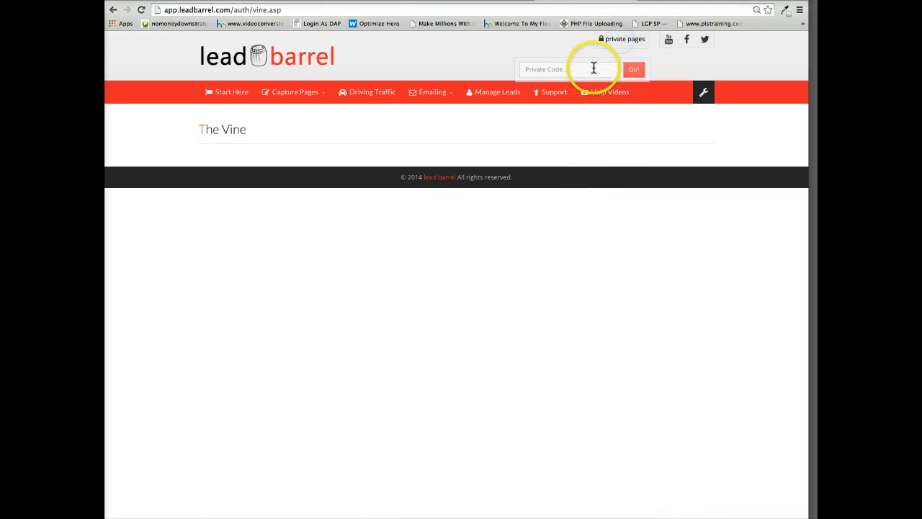
type("financingcheckall")
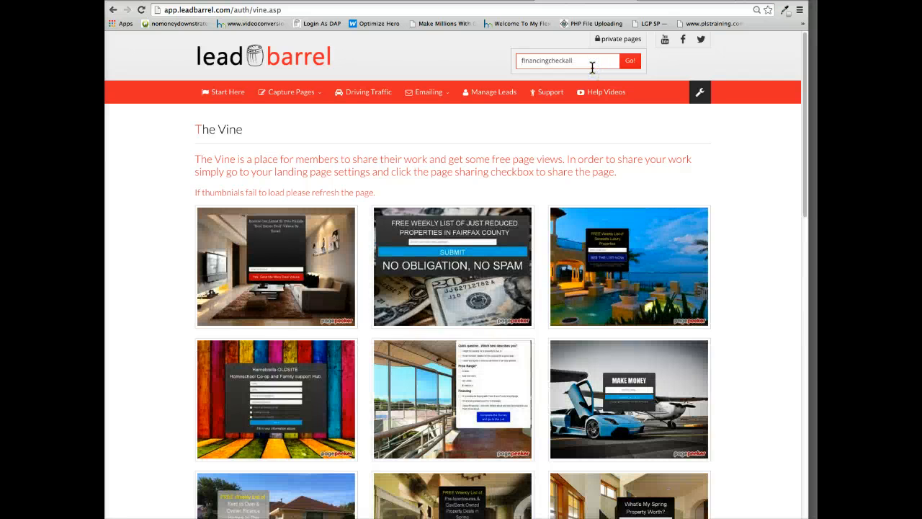
left_click(625, 63)
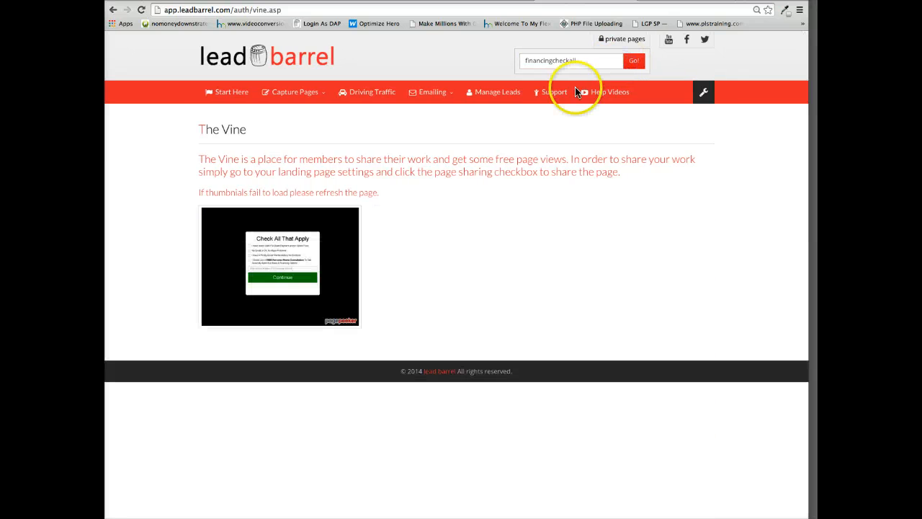
mouse_move(307, 244)
left_click(290, 269)
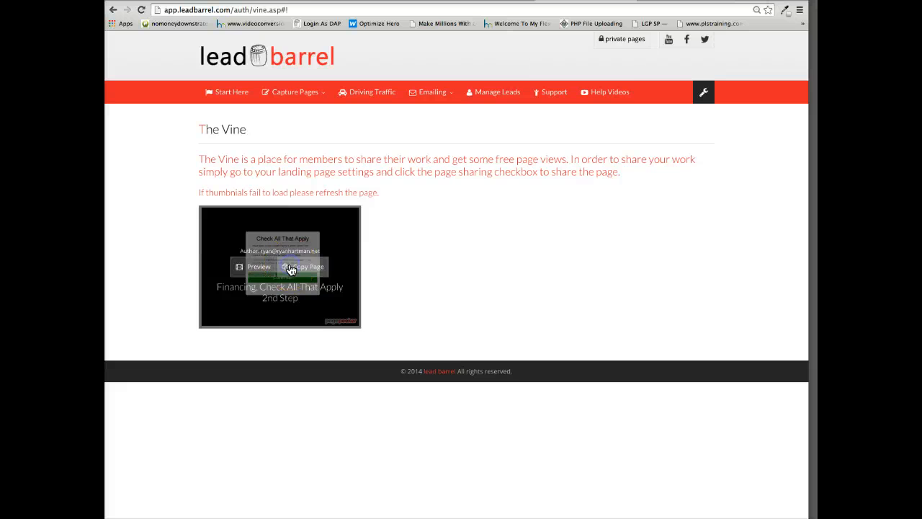
Finish copying the financing survey template and open "Financing, Check All That Apply 2nd Step" from the landing pages list for editing.
left_click(306, 268)
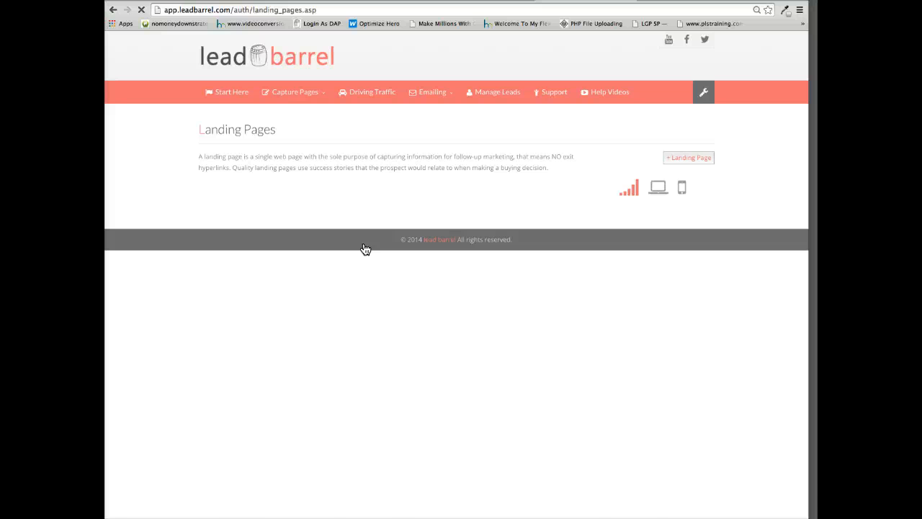
scroll(372, 332, "down", 1)
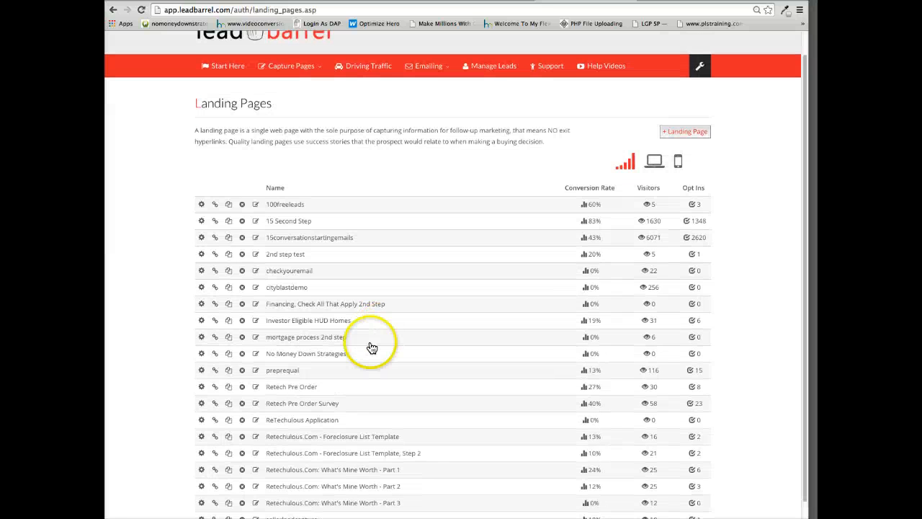
left_click(255, 303)
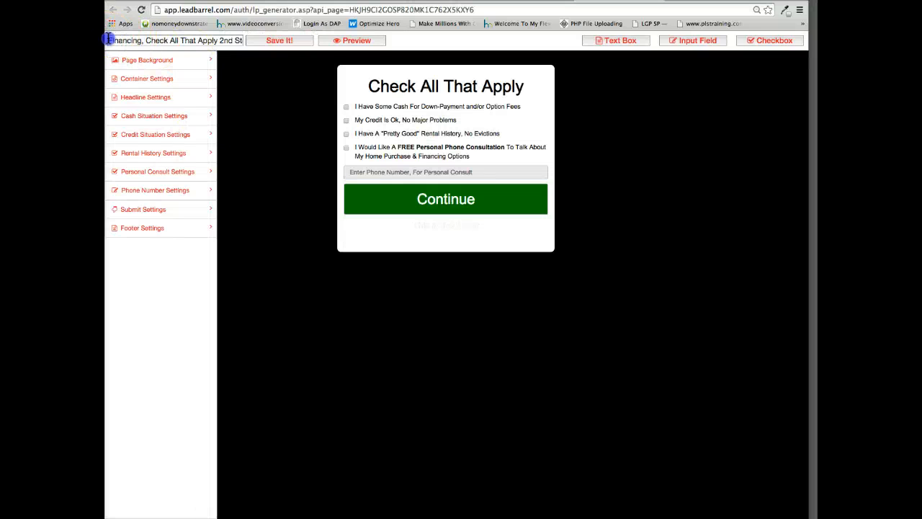
Rename the copied survey page as "No Money Down Strategies Step 2" and save it.
left_click_drag(106, 38, 371, 46)
key("super+w")
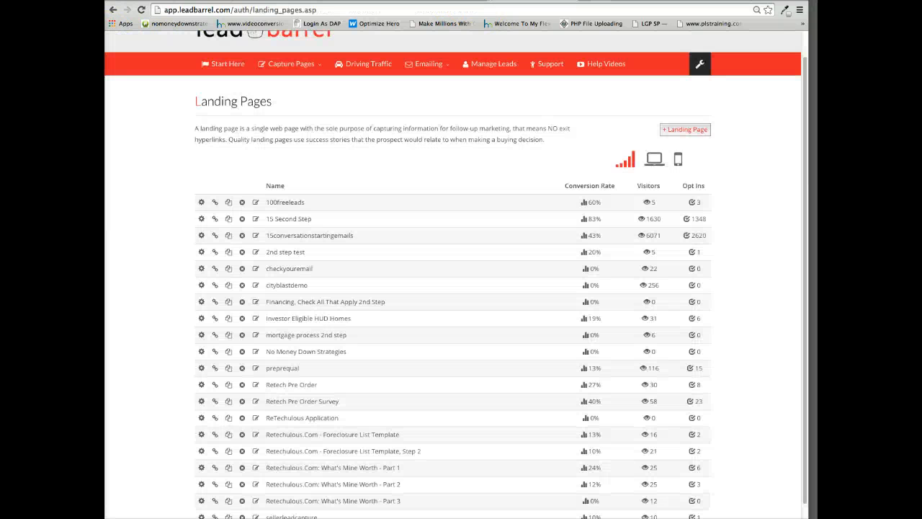
key("ctrl+Tab")
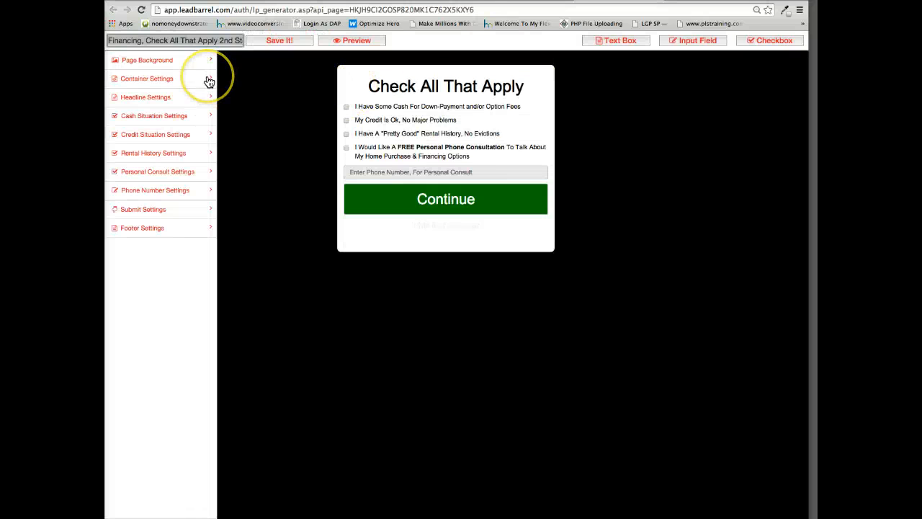
type("No Money Down Strategies Step 2")
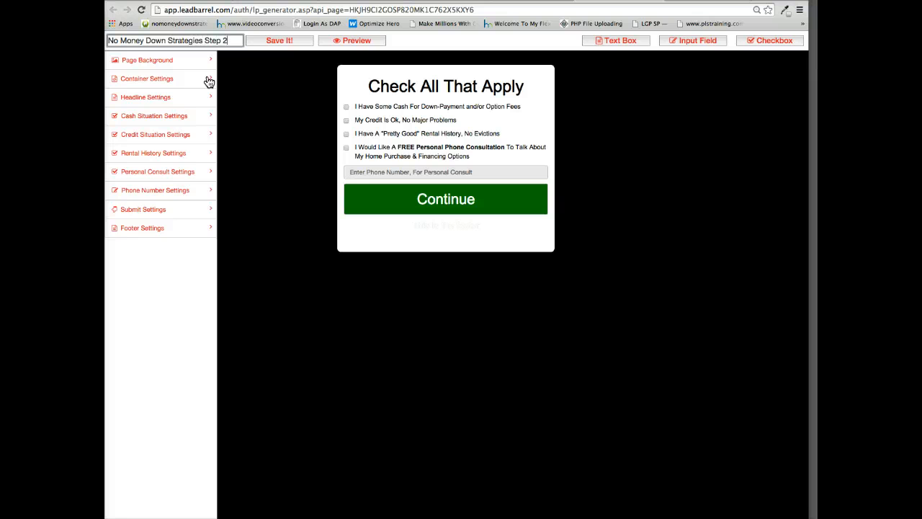
left_click(278, 41)
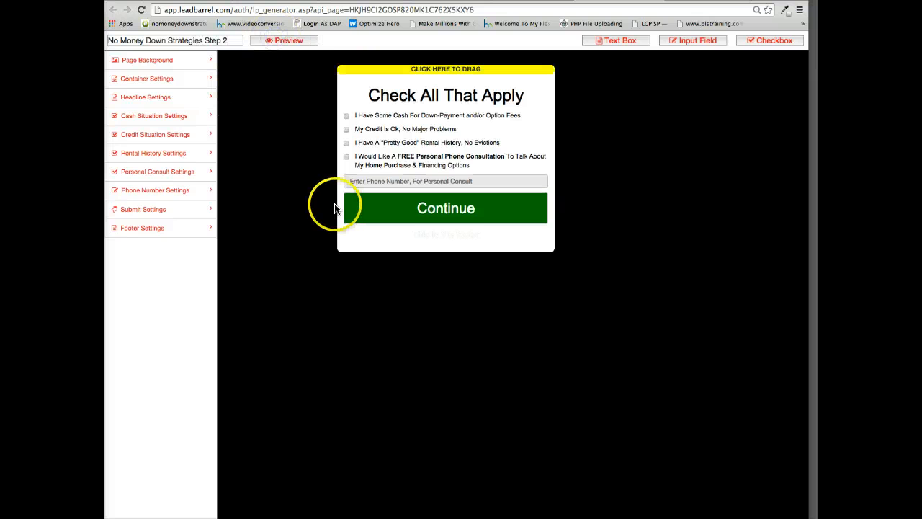
Set the page background to the livingroom image and move the survey box right, clear of most of the TV.
left_click(192, 174)
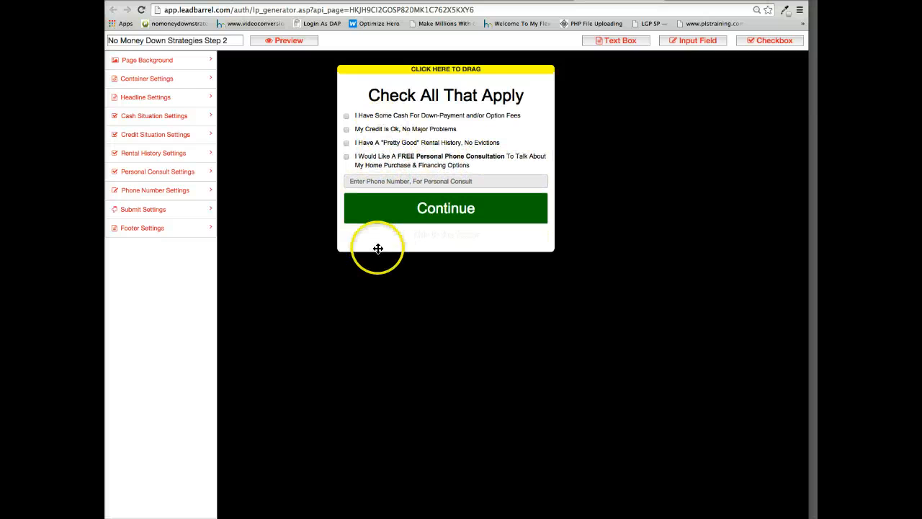
left_click(139, 67)
left_click(154, 114)
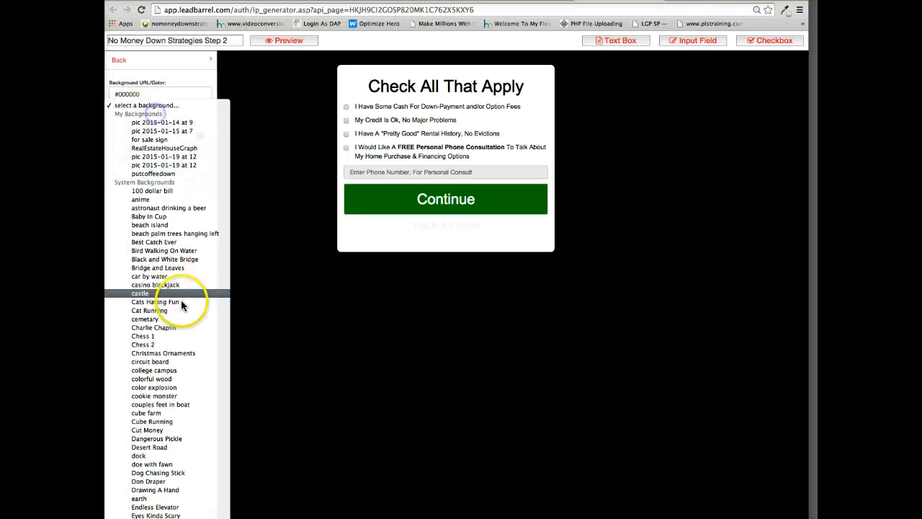
scroll(181, 310, "down", 5)
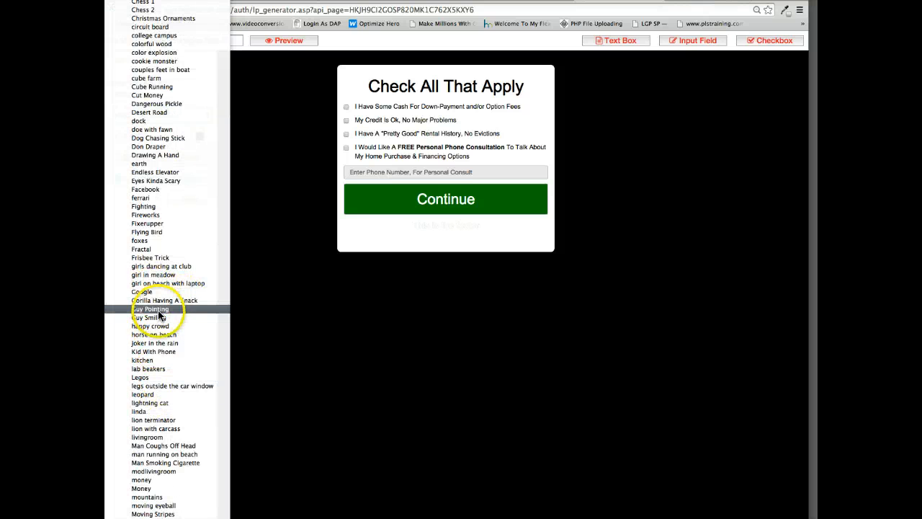
scroll(164, 346, "down", 3)
left_click(164, 392)
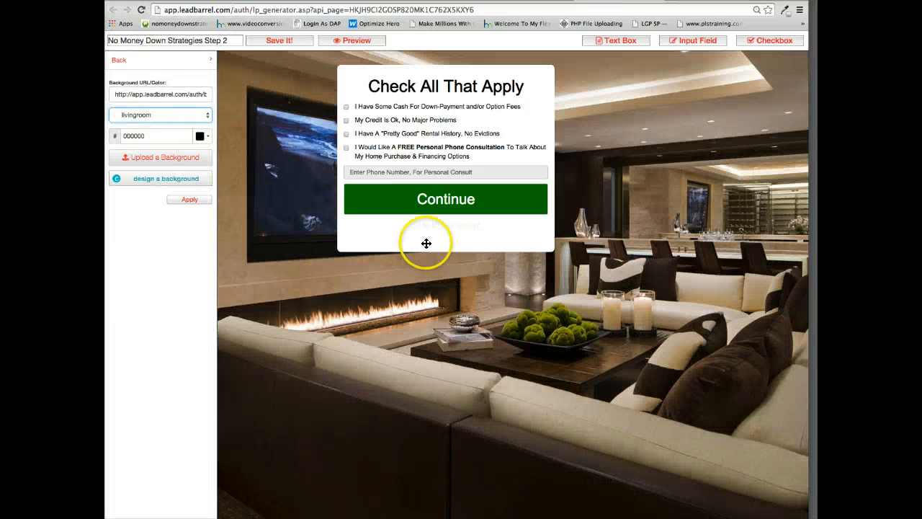
mouse_move(444, 99)
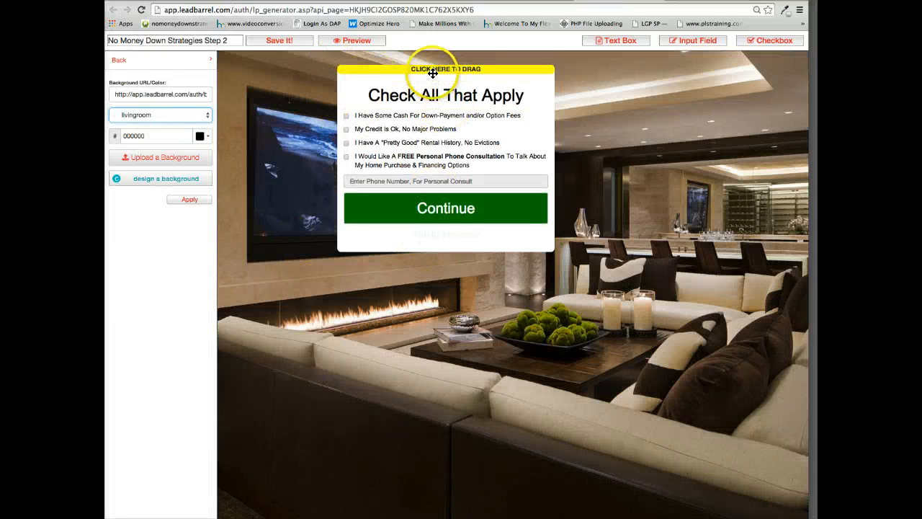
left_click_drag(432, 73, 485, 80)
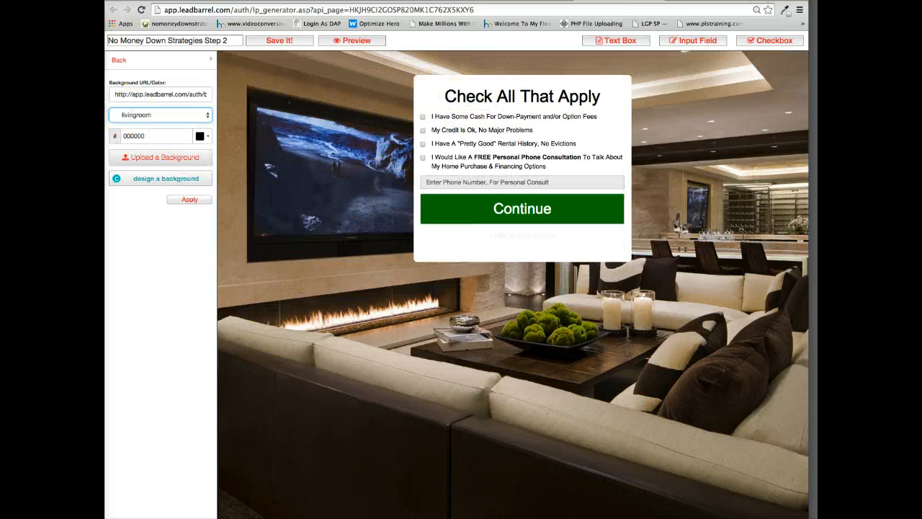
left_click(117, 60)
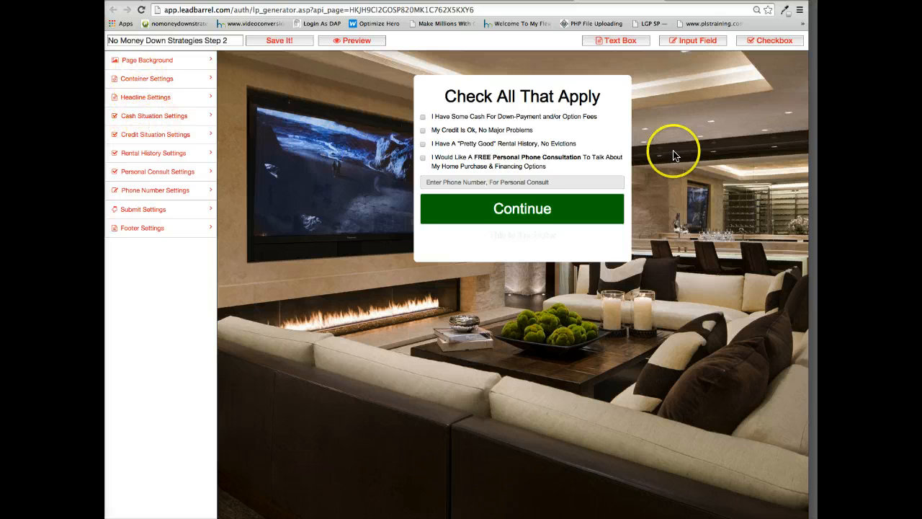
Set the Cash Situation checkbox's tag to hascash and the Credit Situation checkbox's tag to goodcredit.
left_click(142, 117)
left_click(147, 285)
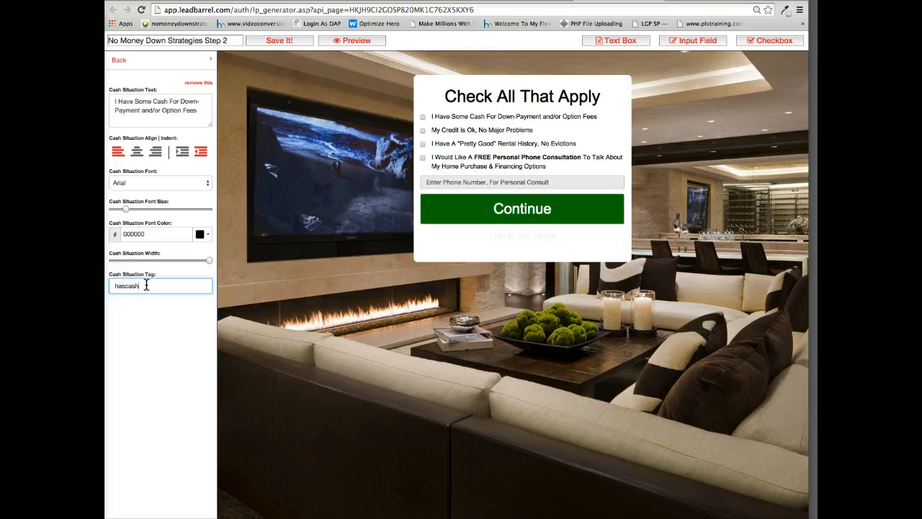
left_click(154, 376)
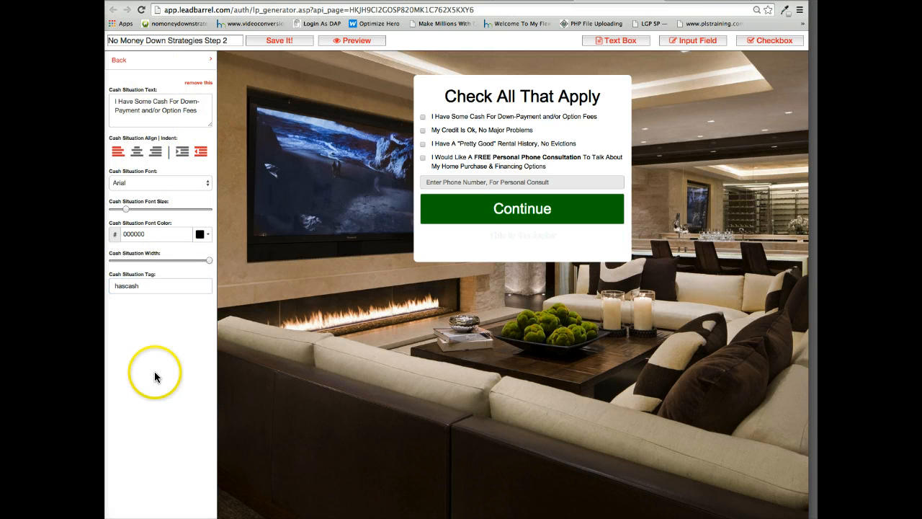
left_click(109, 63)
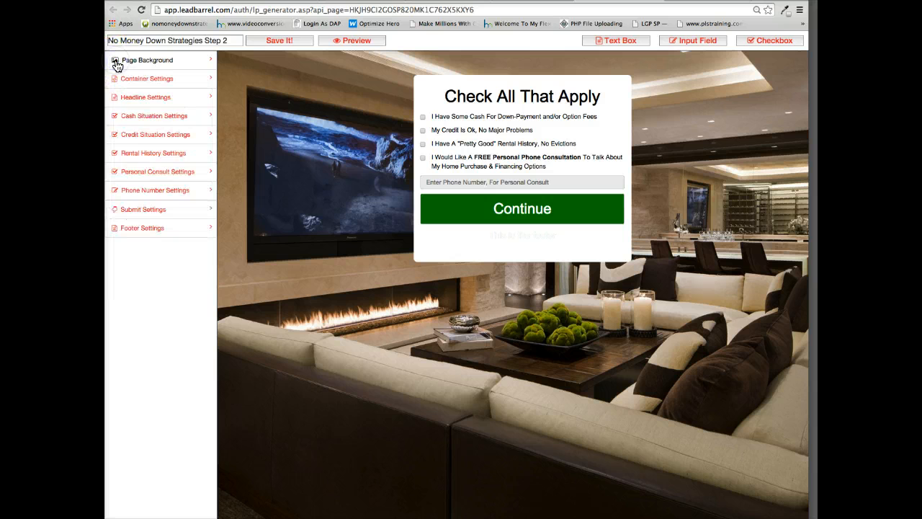
left_click(130, 134)
left_click(137, 285)
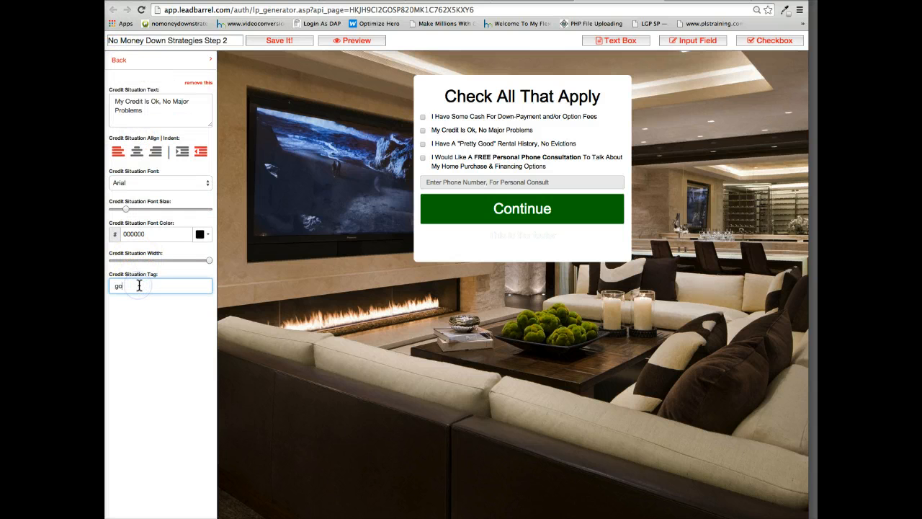
left_click(121, 59)
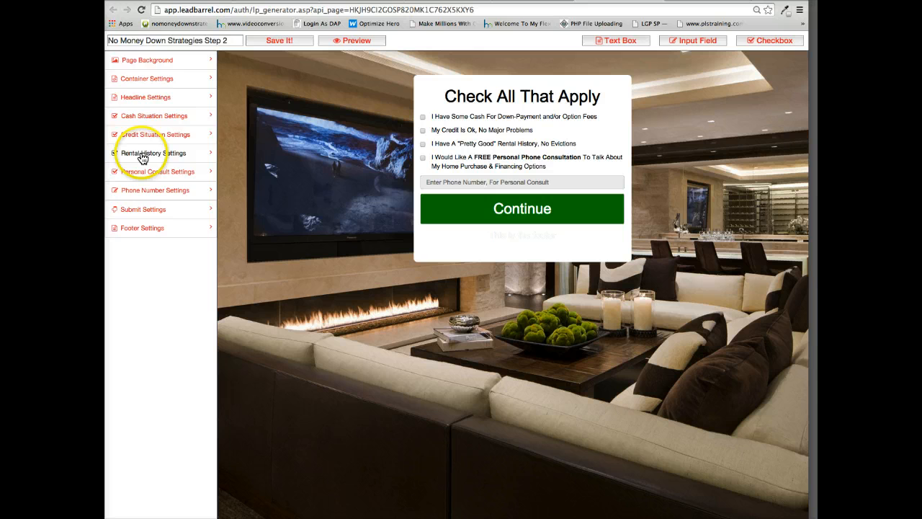
Set the Rental History checkbox's tag to goodrentalhistory and the Personal Consult checkbox's tag to wantsphonecall.
left_click(143, 154)
left_click(144, 285)
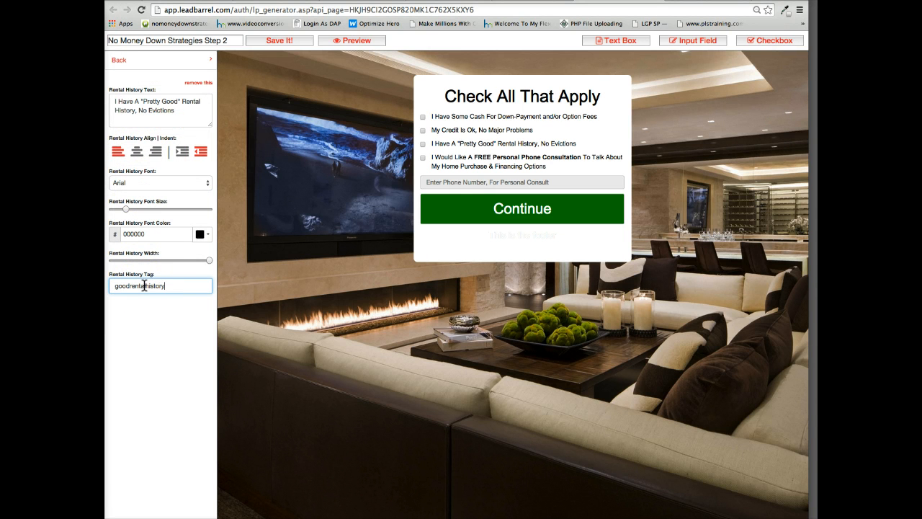
left_click(119, 63)
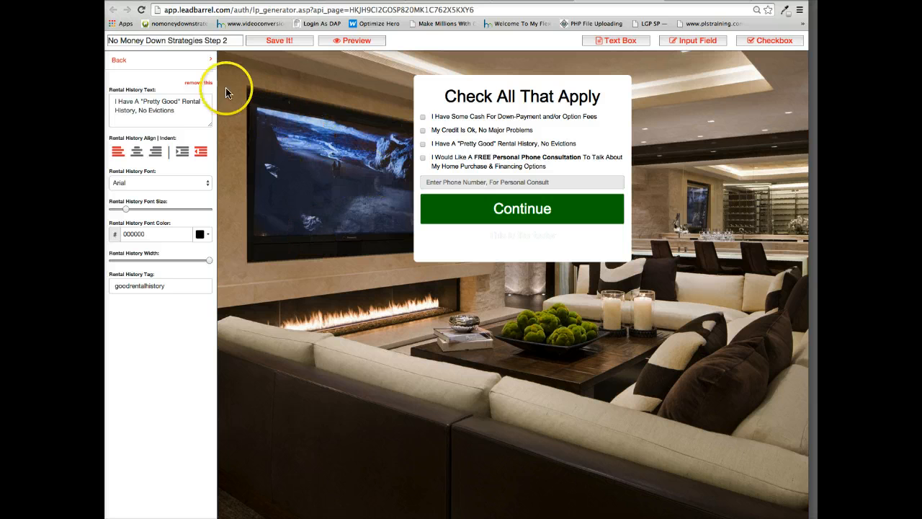
left_click(119, 61)
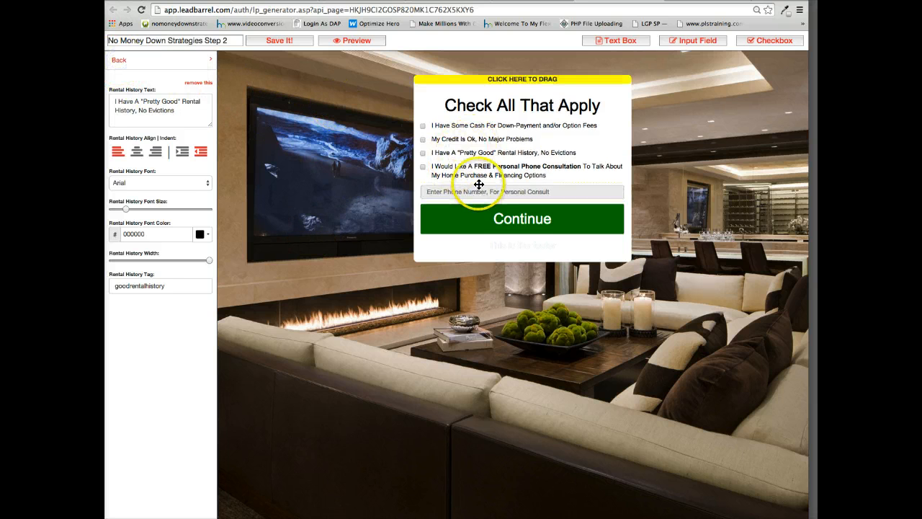
left_click(121, 60)
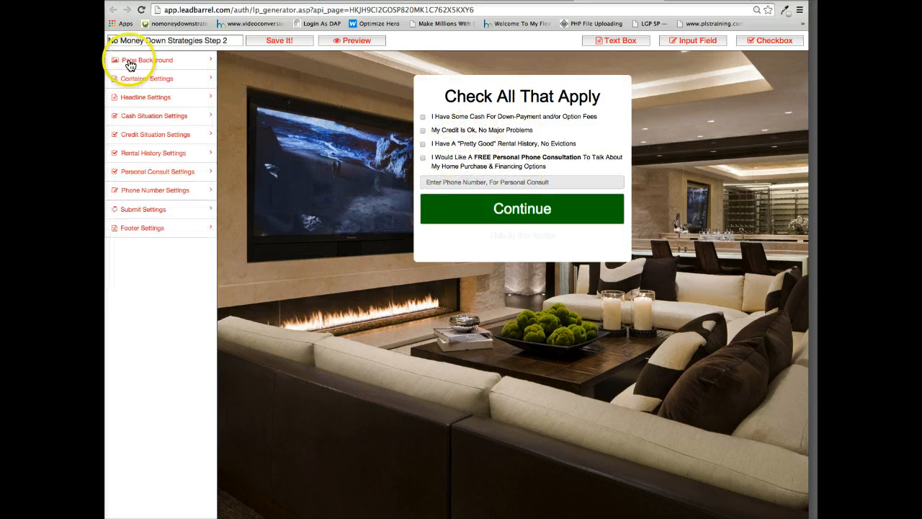
left_click(148, 171)
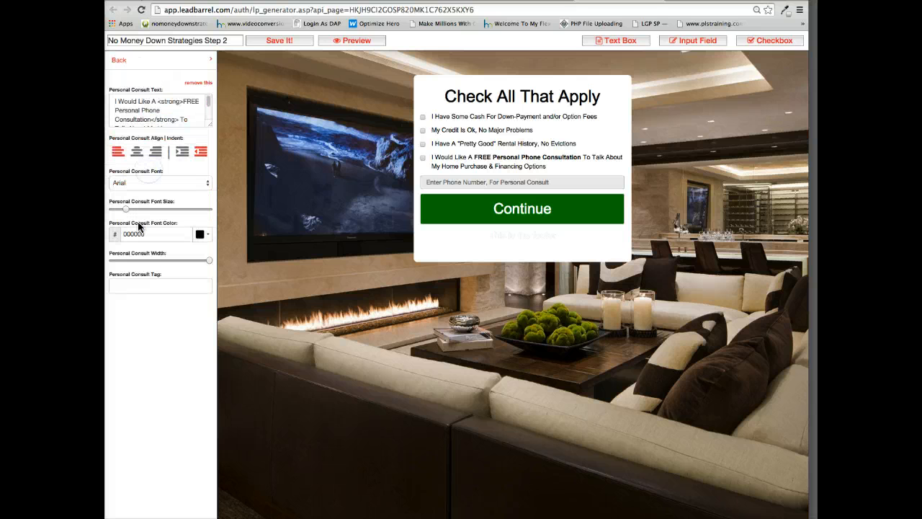
left_click(134, 283)
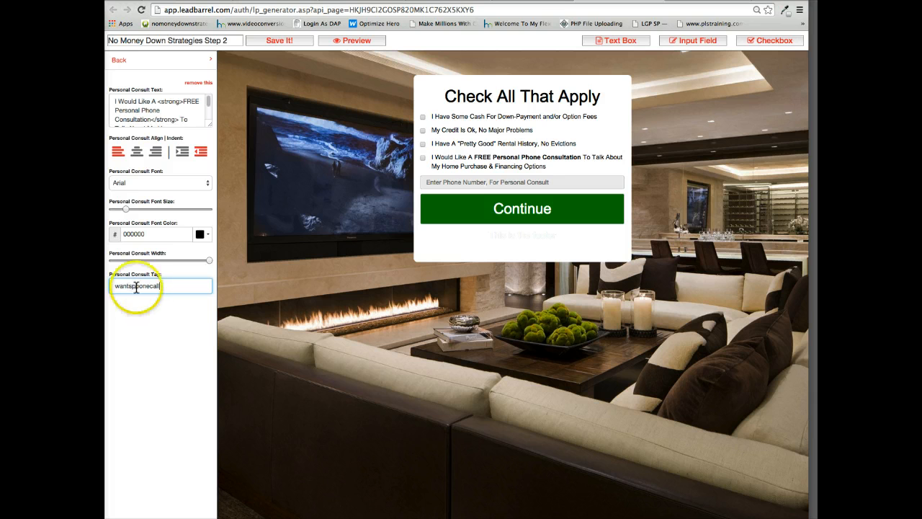
left_click(118, 62)
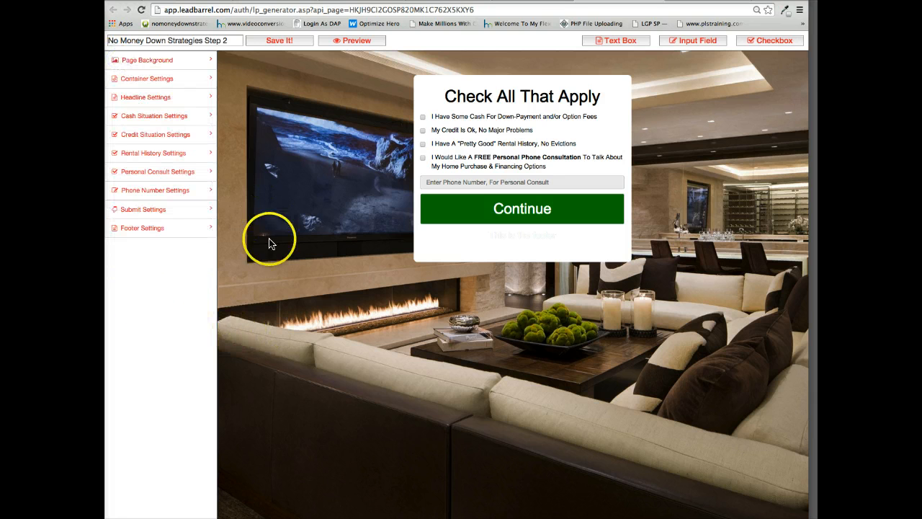
Remove the "This is the footer" text object from the survey box.
left_click(141, 228)
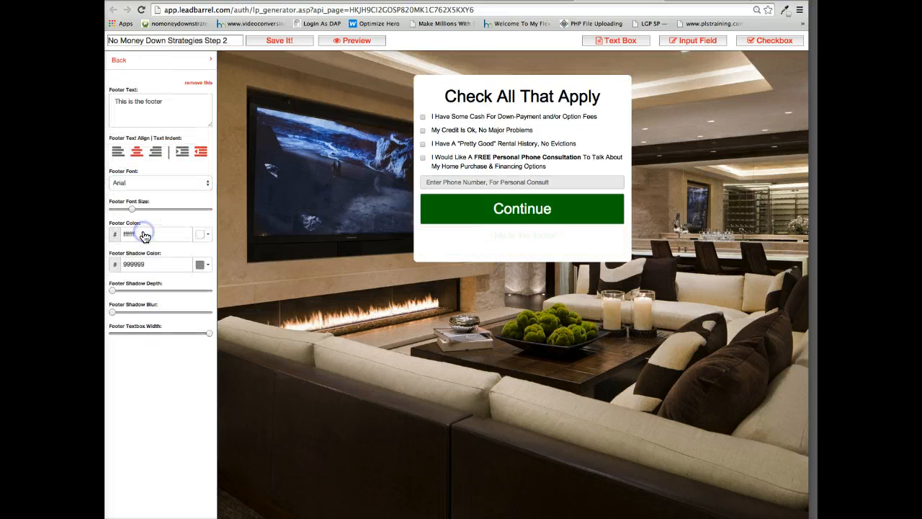
left_click(197, 82)
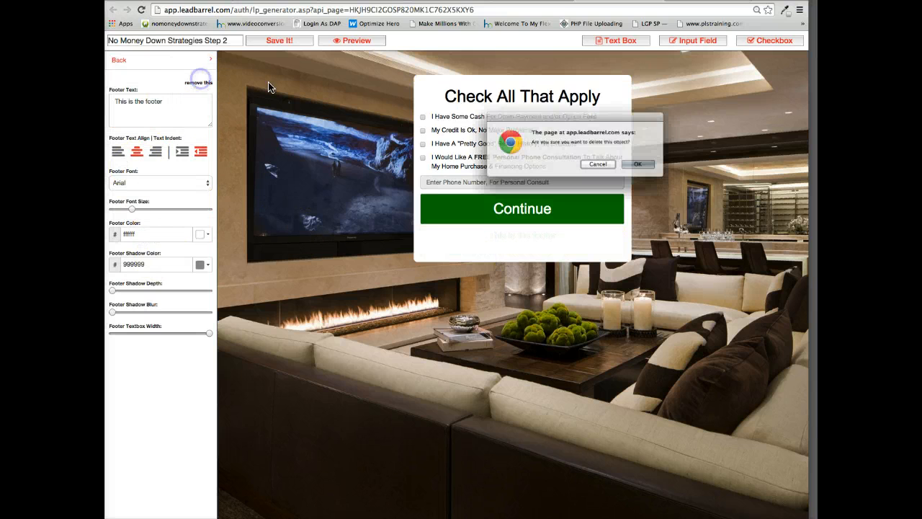
left_click(644, 165)
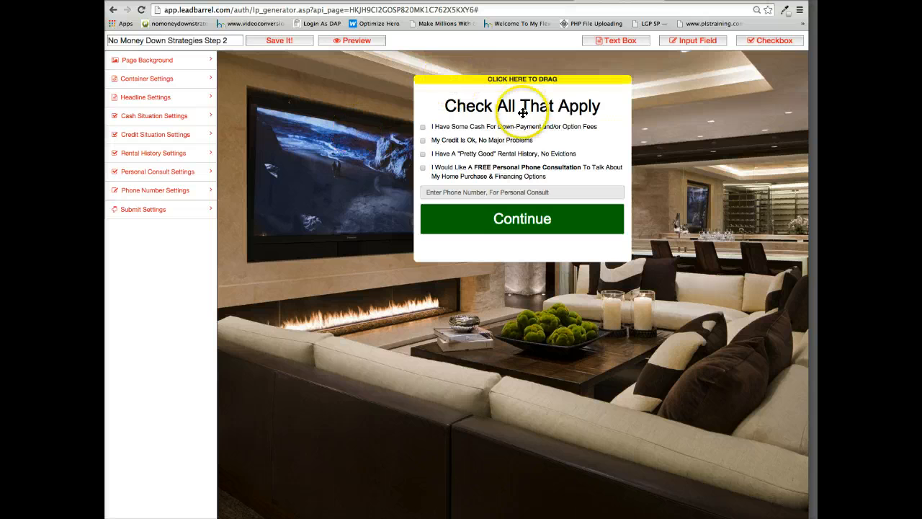
Change the headline to "Real quick... please Check All That Apply ..." and reduce its font size slightly.
left_click(160, 101)
left_click(117, 103)
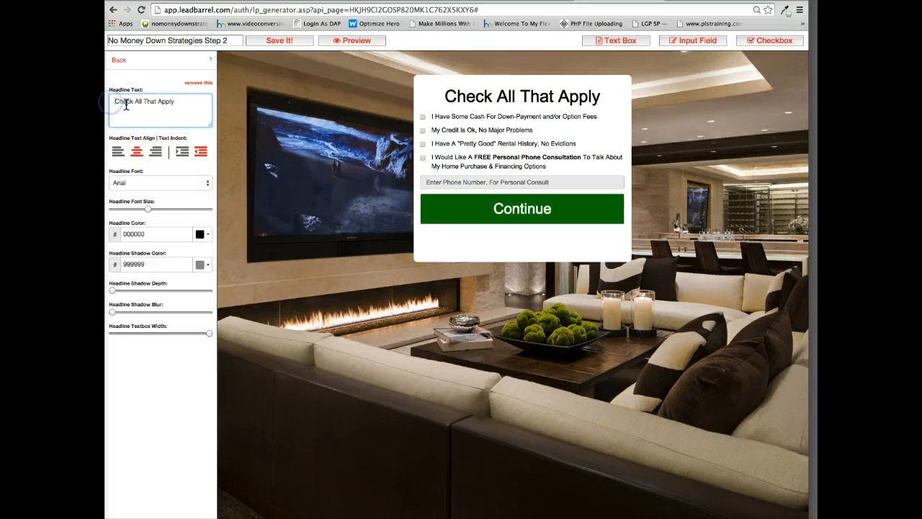
type("Real quick..")
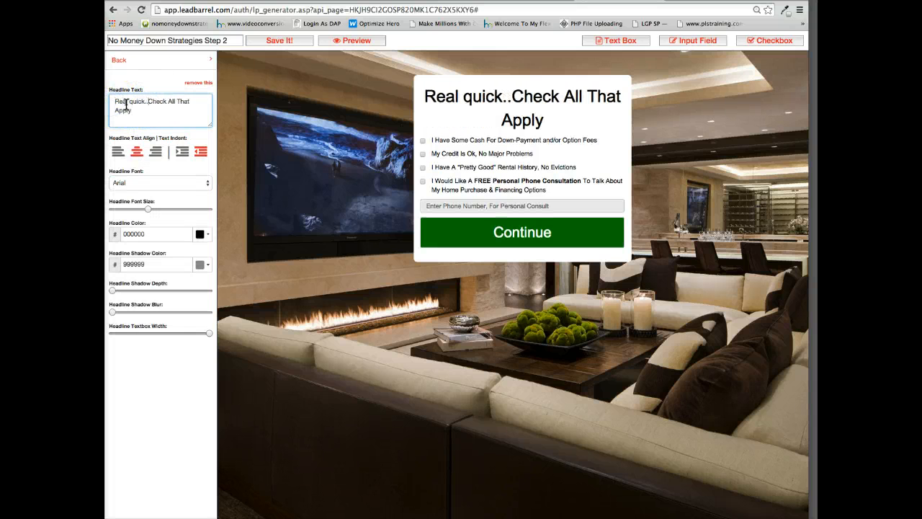
type(". plesae")
key("BackSpace")
key("BackSpace")
key("BackSpace")
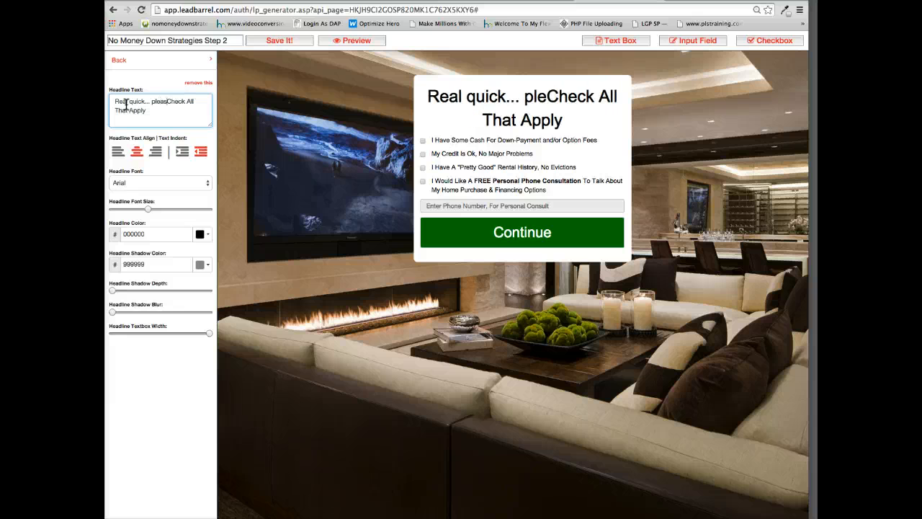
type("ase")
left_click(146, 115)
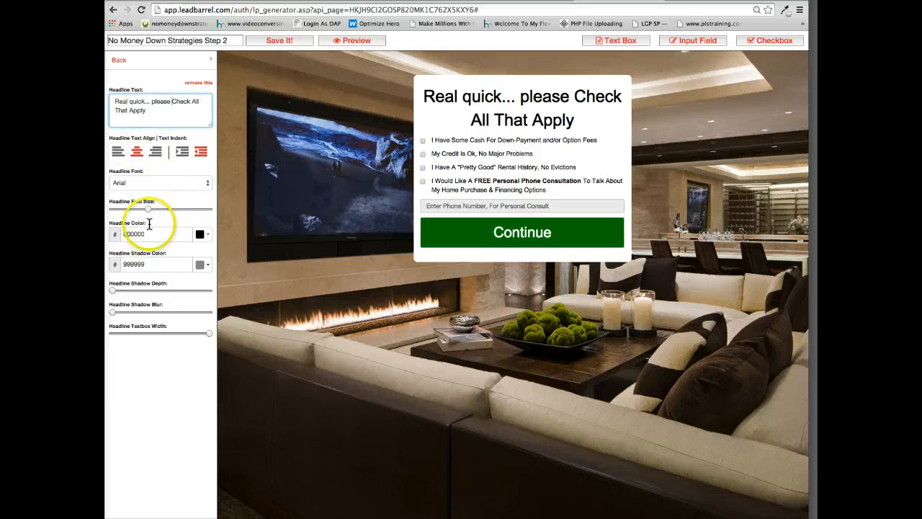
left_click_drag(147, 209, 141, 209)
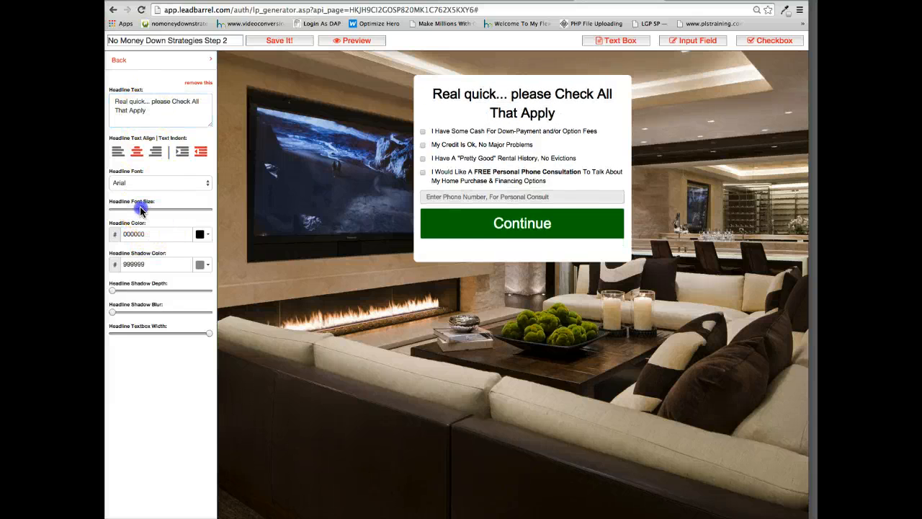
left_click(146, 108)
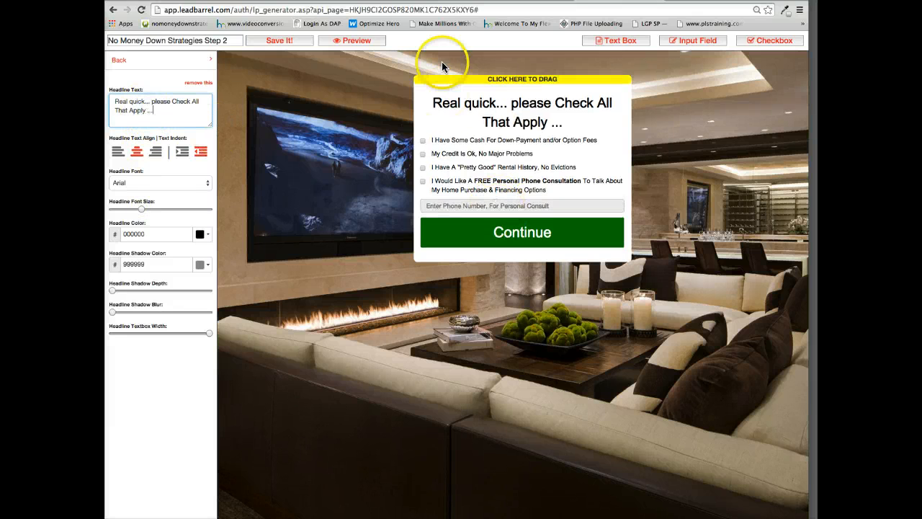
Save the Step 2 page, and in its landing page settings choose No Money Down Strategies as the referring page.
left_click(258, 40)
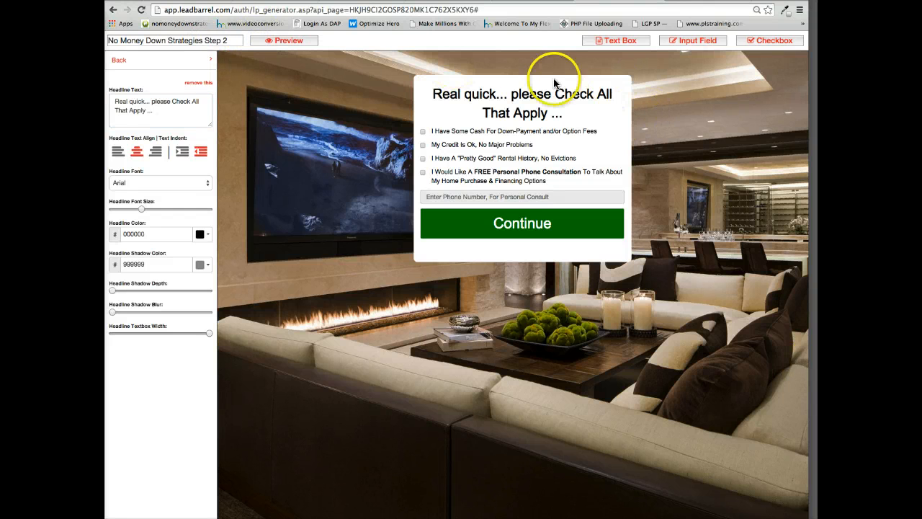
left_click(520, 1)
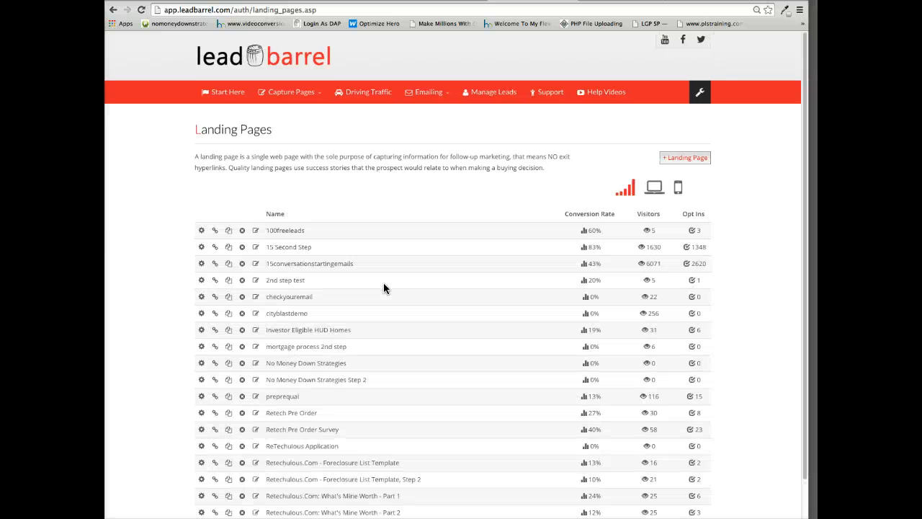
scroll(353, 327, "down", 1)
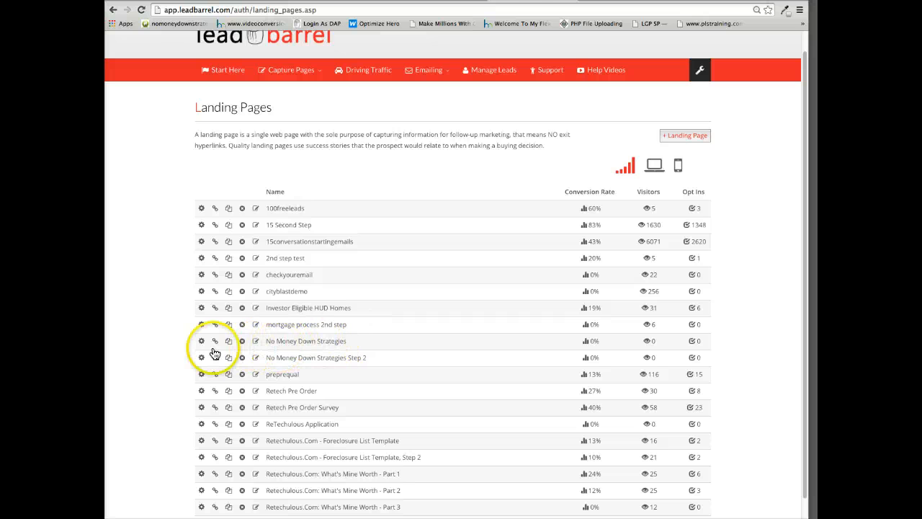
left_click(201, 358)
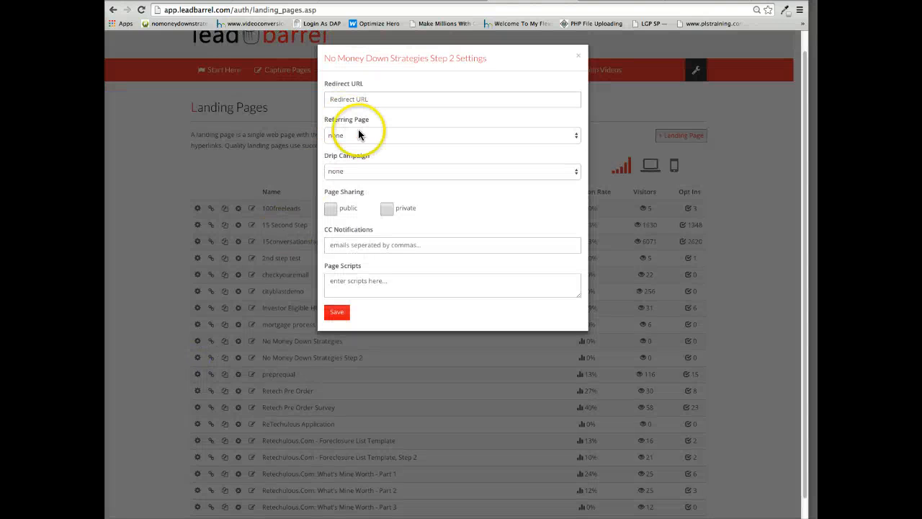
left_click(358, 135)
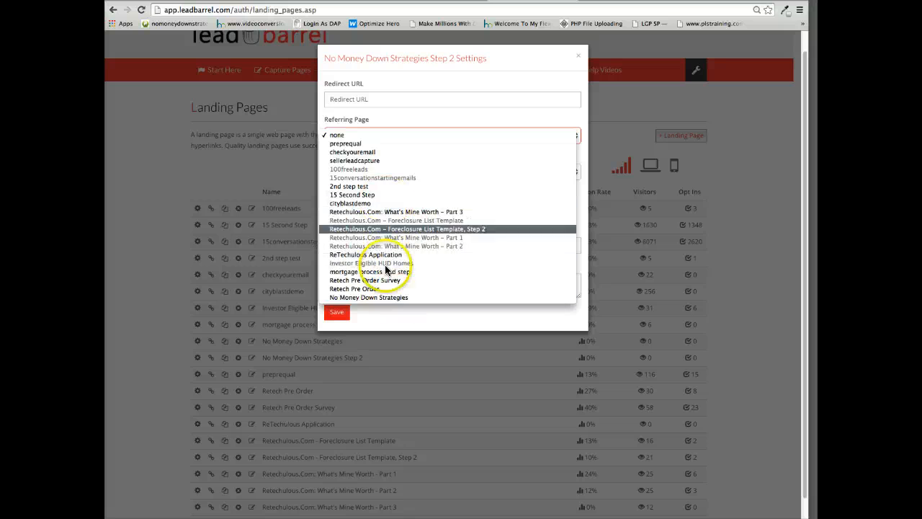
left_click(381, 297)
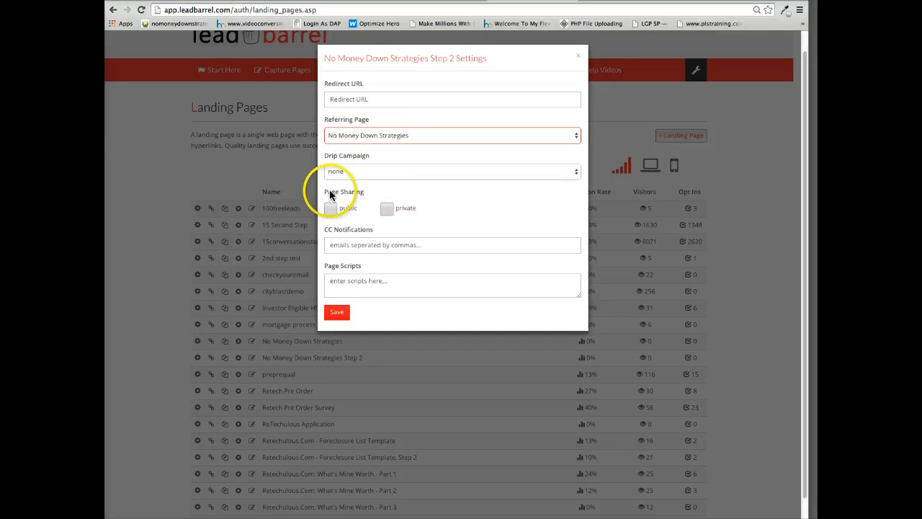
left_click(335, 172)
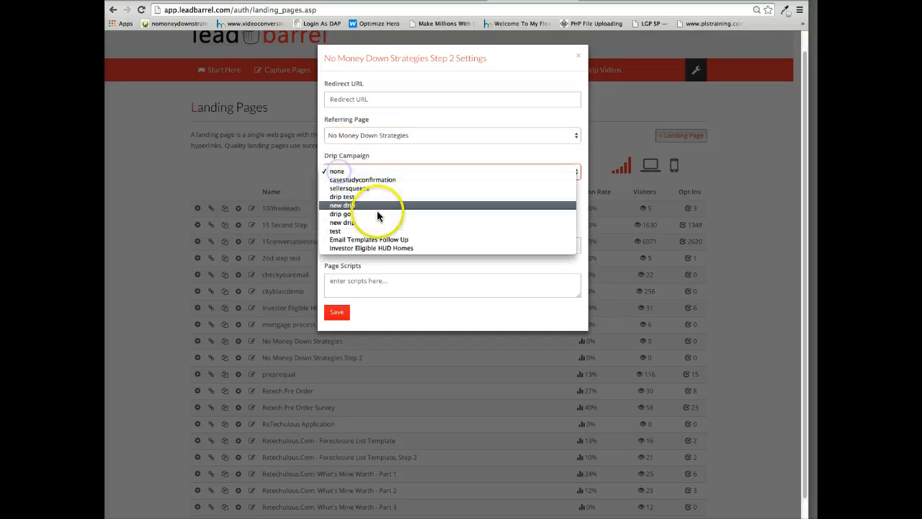
left_click(359, 99)
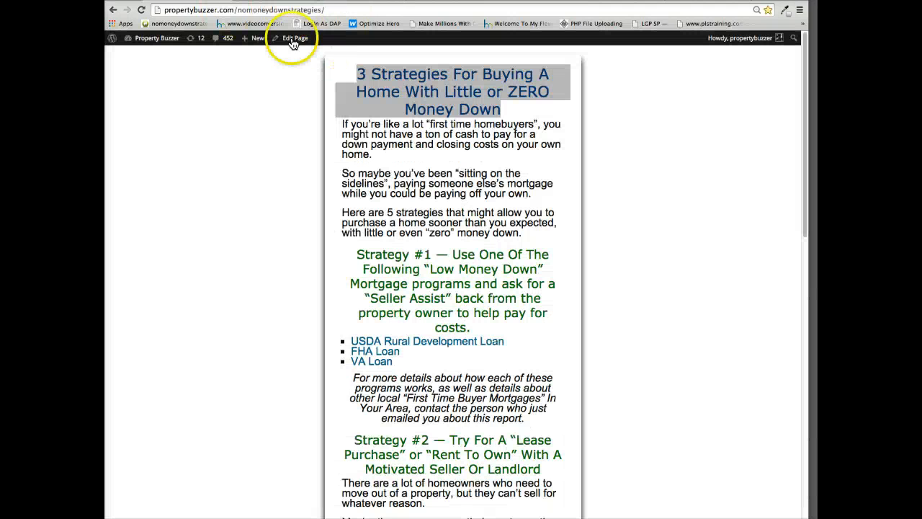
left_click(266, 11)
right_click(268, 12)
left_click(284, 23)
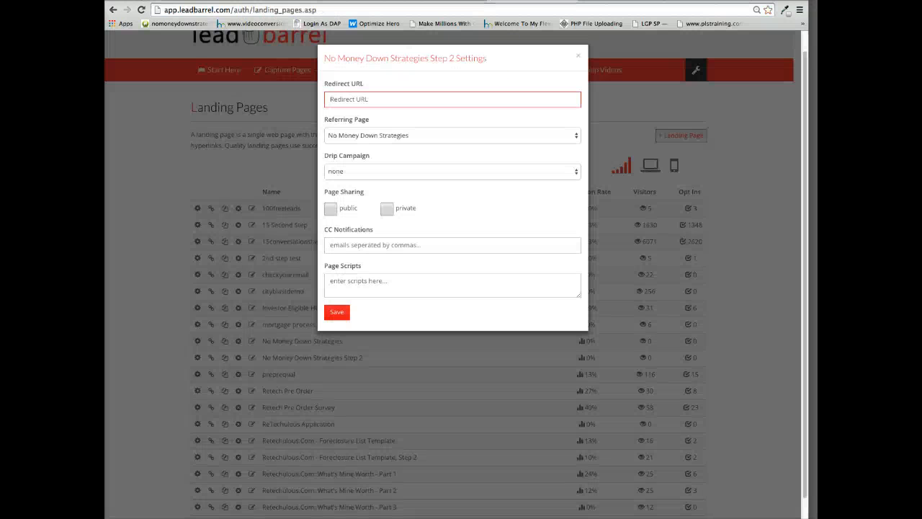
left_click(353, 97)
key("ctrl+v")
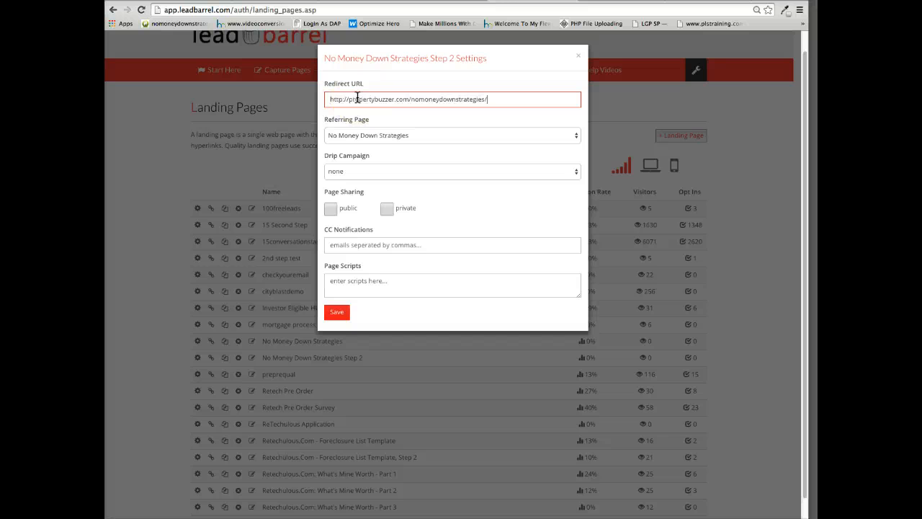
left_click(406, 100)
left_click(505, 99)
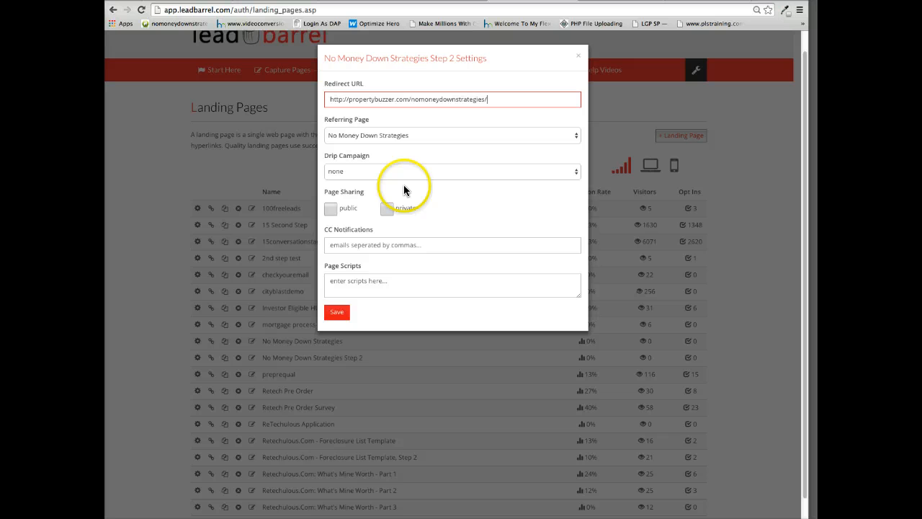
Save the Step 2 page settings with neither page sharing option selected, and close the settings.
left_click(387, 208)
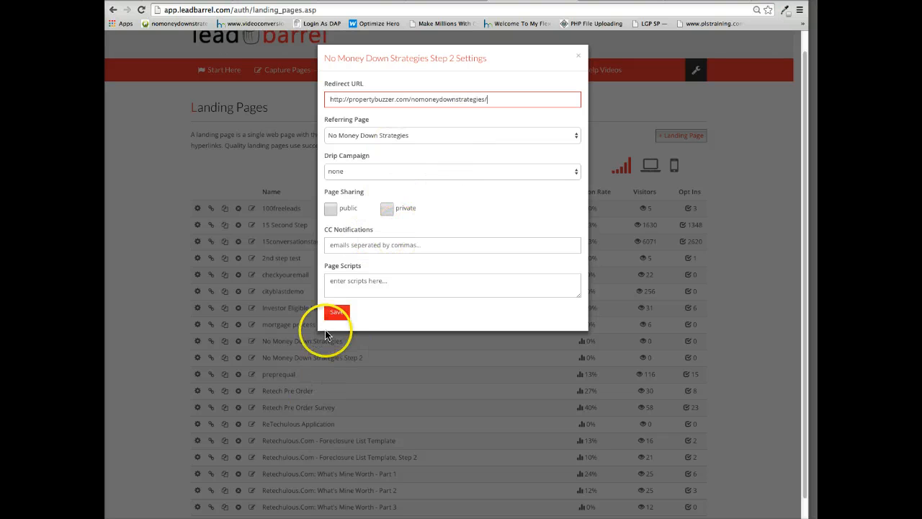
left_click(389, 208)
left_click(331, 312)
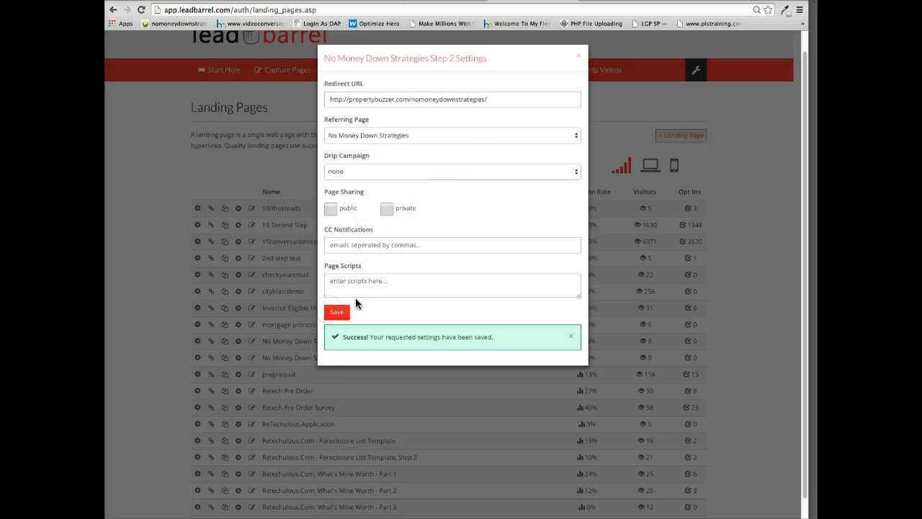
left_click(579, 59)
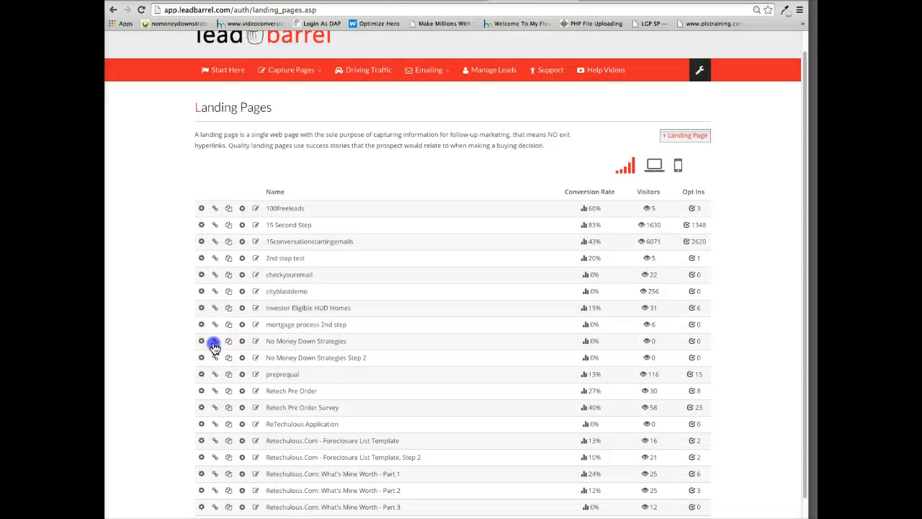
Show the links for the No Money Down Strategies page and open its prettyawesome.info link.
left_click(214, 343)
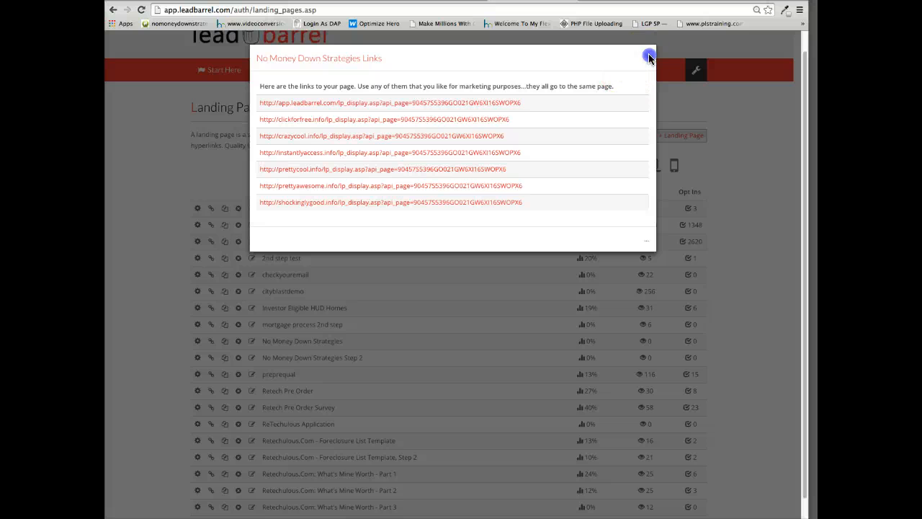
left_click(645, 59)
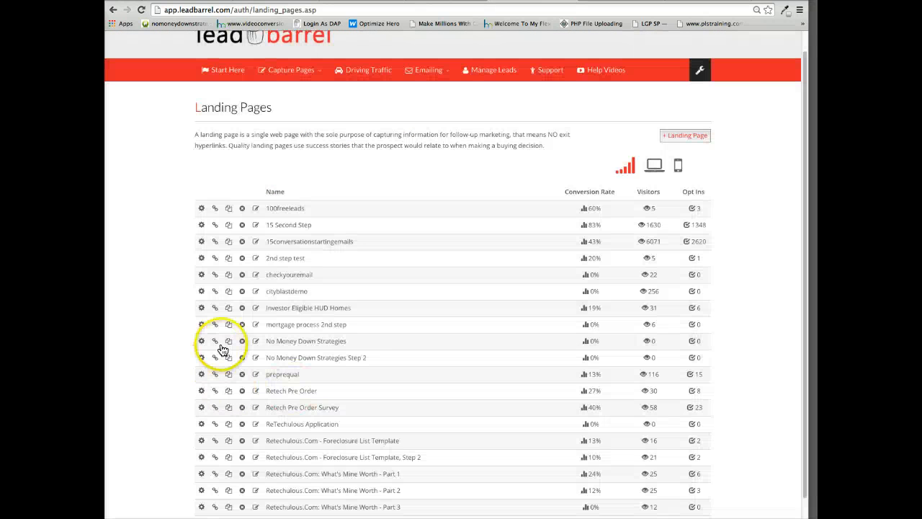
left_click(215, 344)
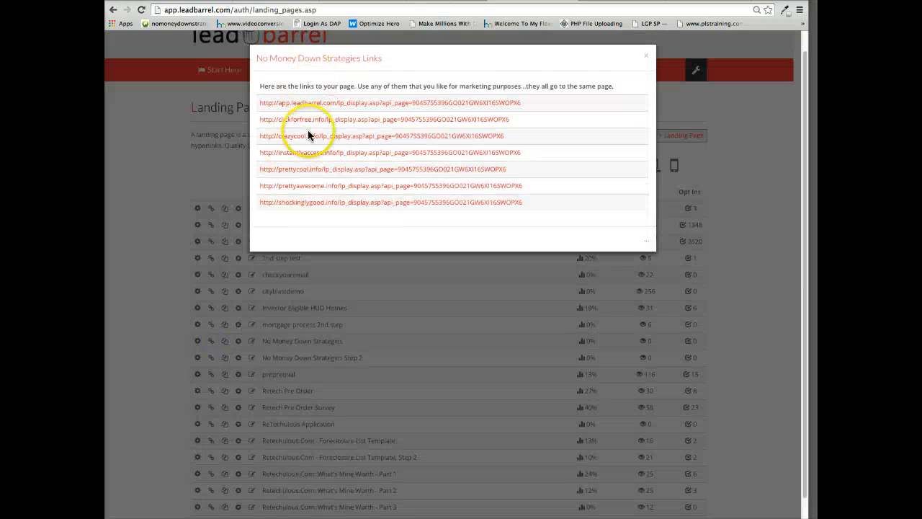
left_click(306, 187)
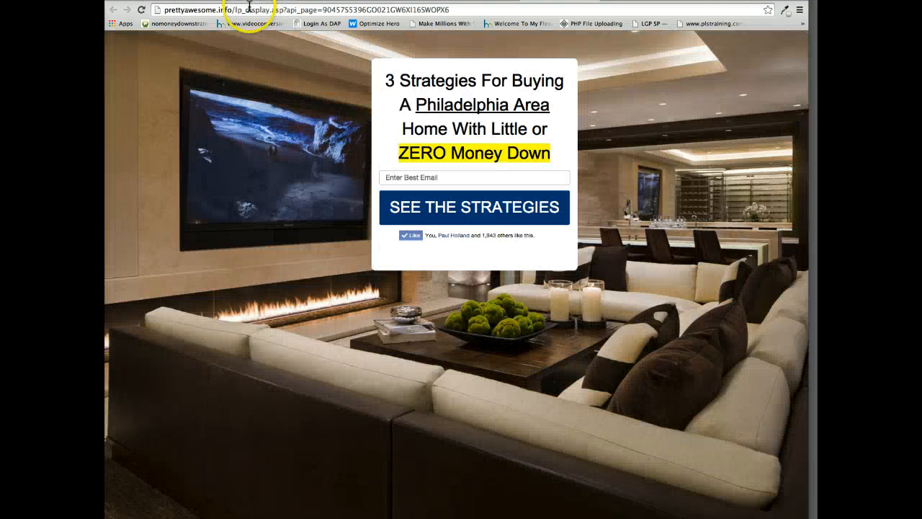
left_click(248, 7)
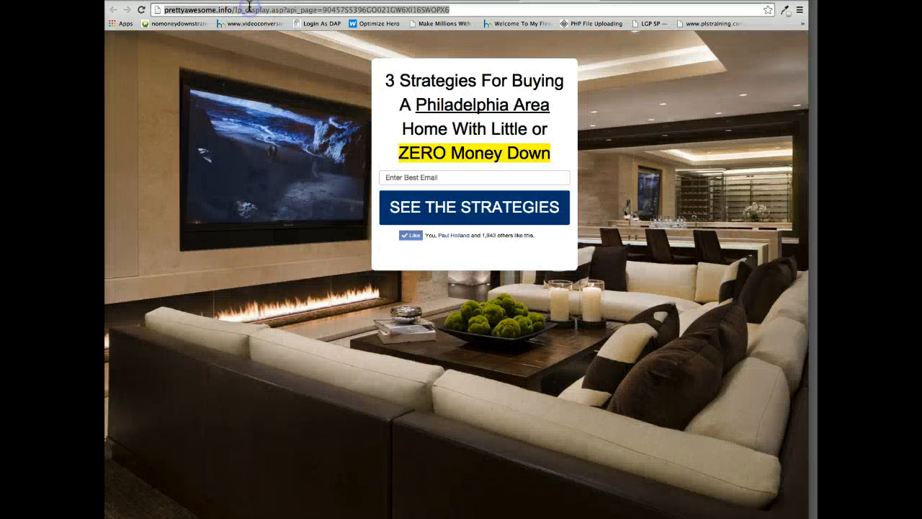
Test the funnel by submitting an e-mail address, selecting the cash for down-payment option in the survey, and continuing.
left_click(402, 177)
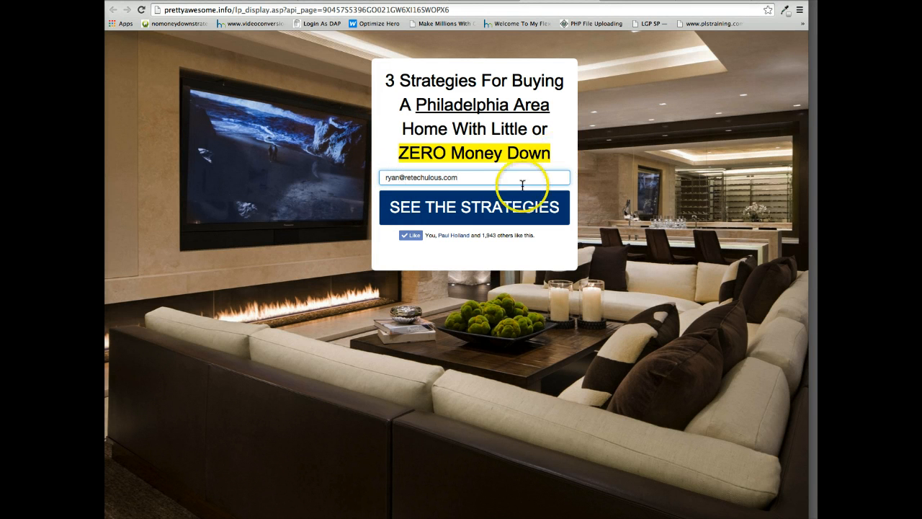
left_click(425, 210)
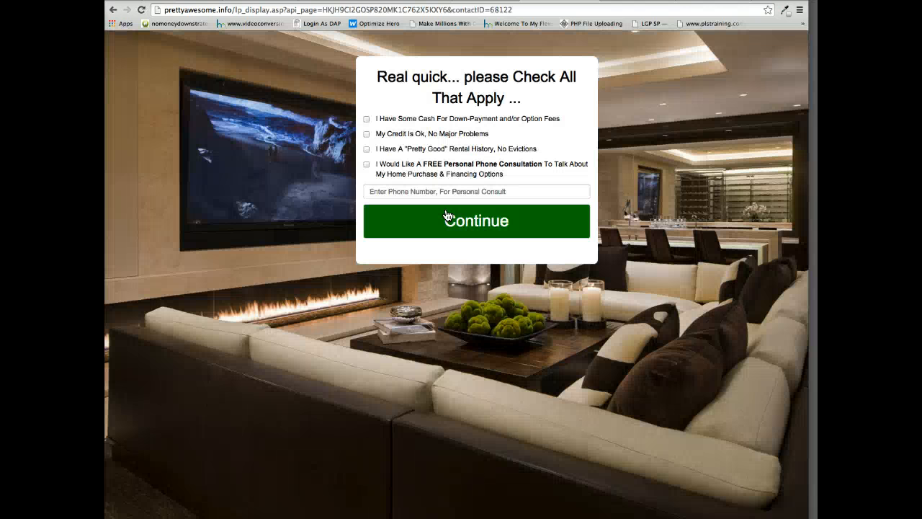
left_click(366, 119)
left_click(446, 219)
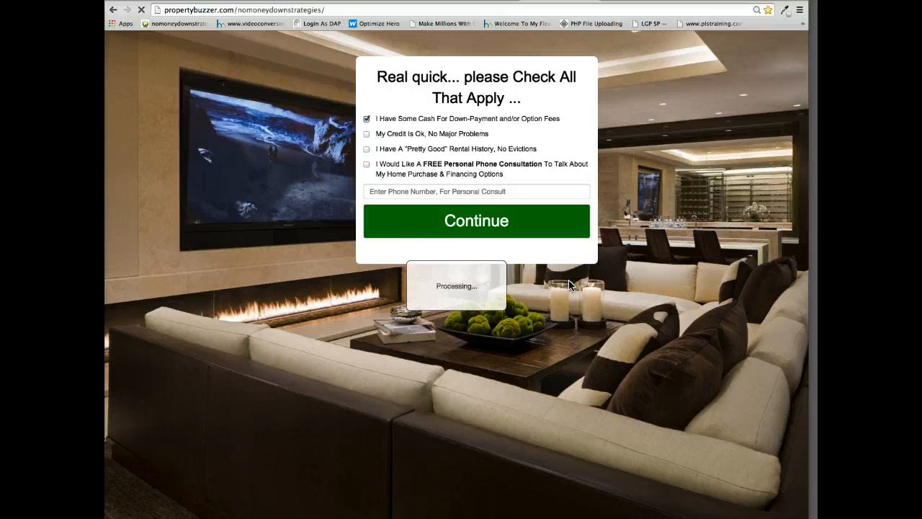
Examine the report page reached after the survey, from its headline through Strategy #1 and #2 to Strategy #3.
scroll(391, 292, "down", 3)
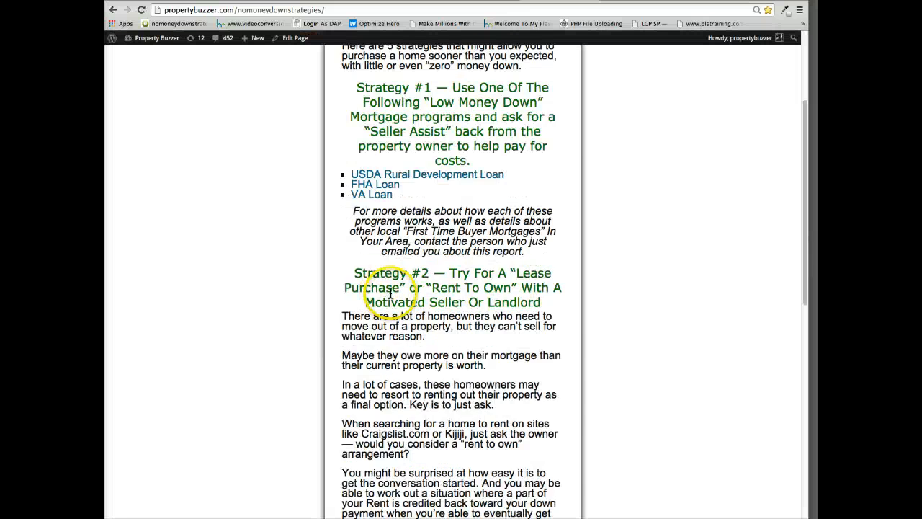
scroll(391, 291, "up", 3)
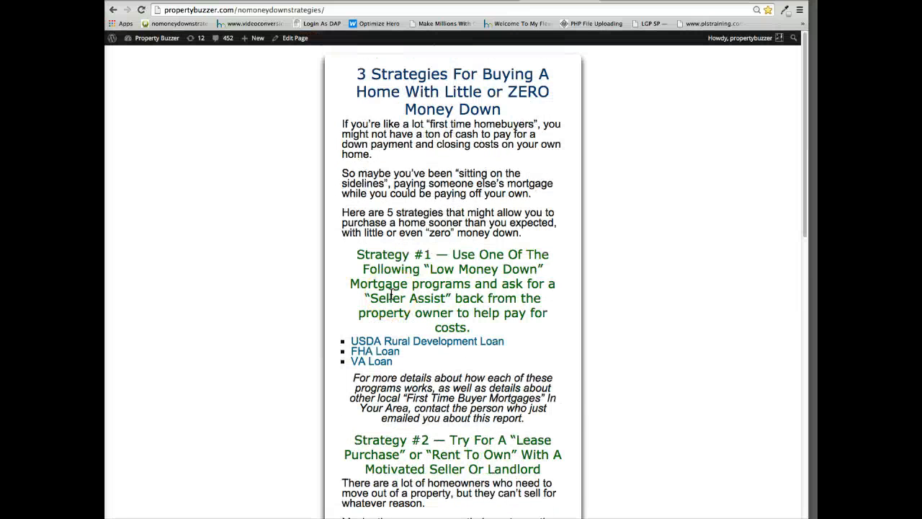
left_click(383, 304)
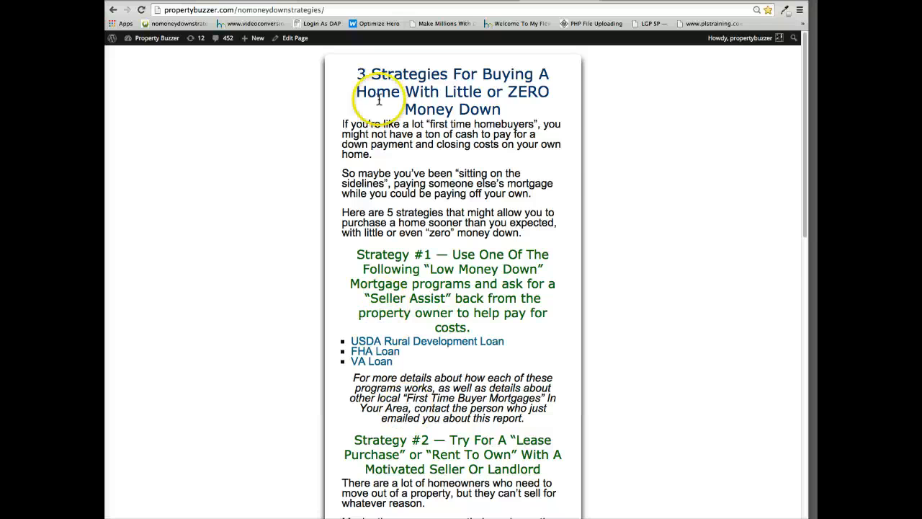
scroll(391, 158, "down", 1)
scroll(406, 111, "up", 1)
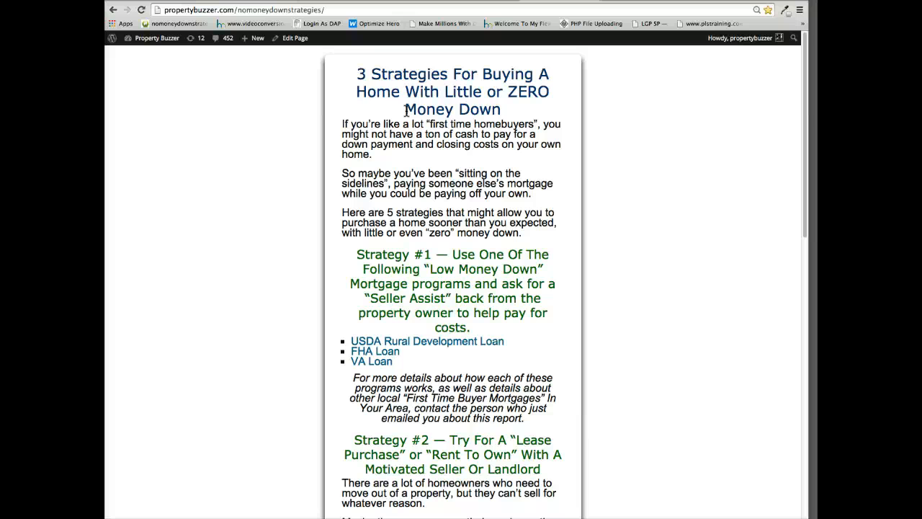
left_click_drag(359, 73, 438, 180)
scroll(437, 209, "down", 1)
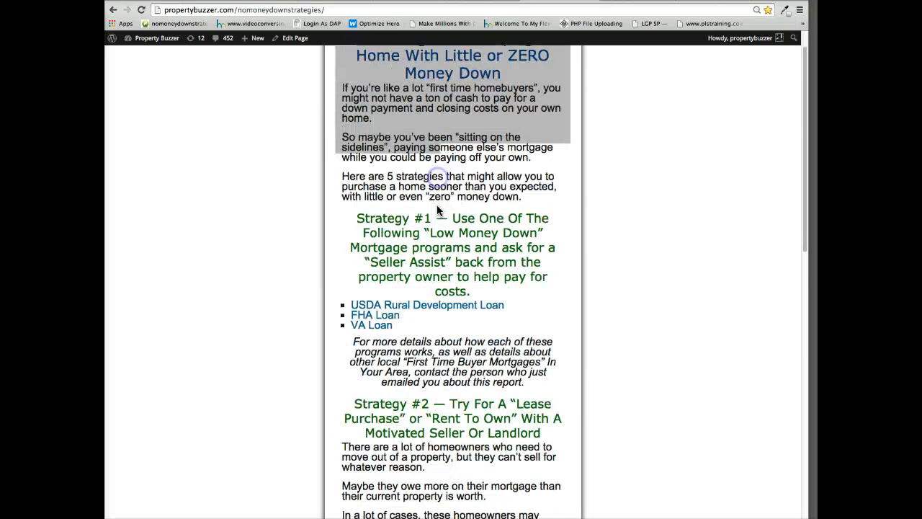
scroll(438, 209, "down", 3)
scroll(425, 238, "down", 3)
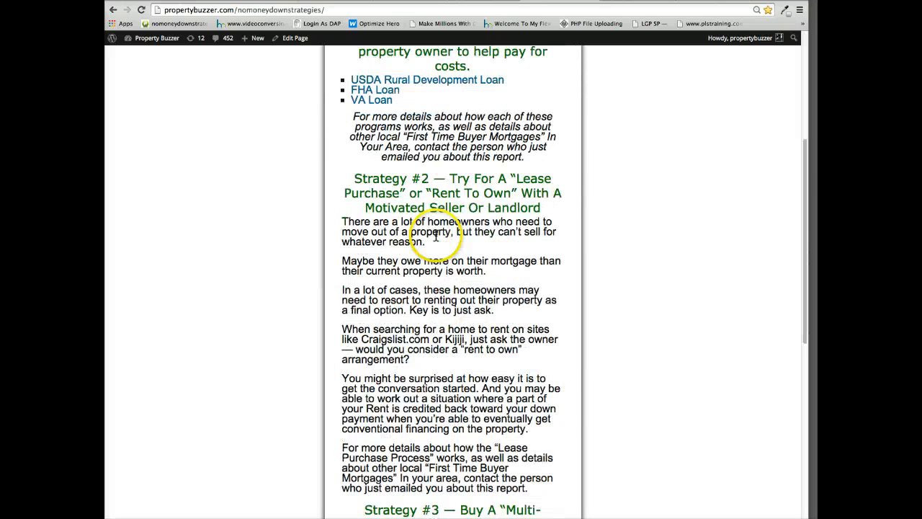
scroll(436, 236, "down", 2)
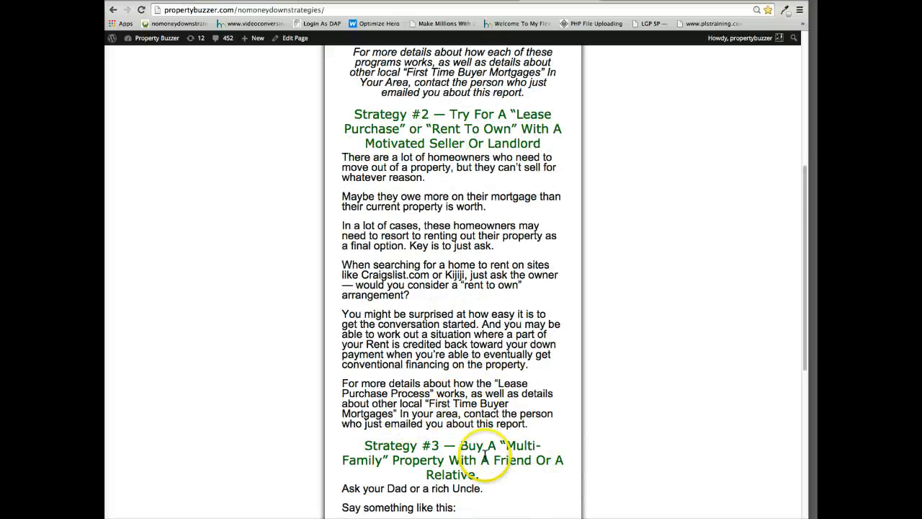
scroll(484, 458, "down", 4)
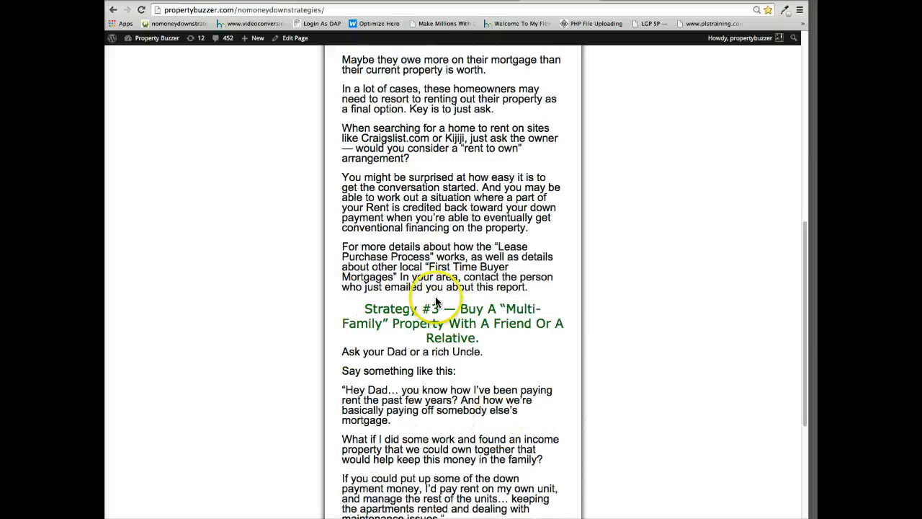
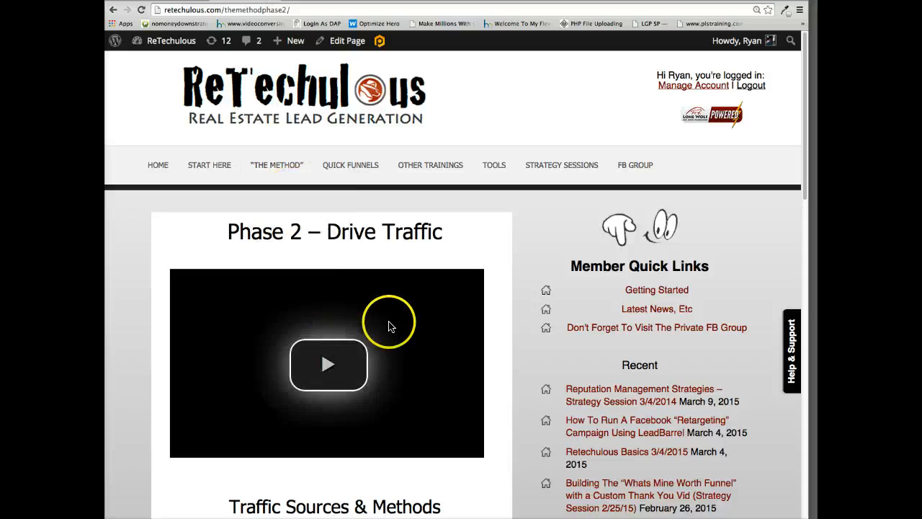
Examine the Facebook Ads training links on the Phase 2 – Drive Traffic page.
scroll(391, 324, "down", 5)
scroll(368, 368, "down", 4)
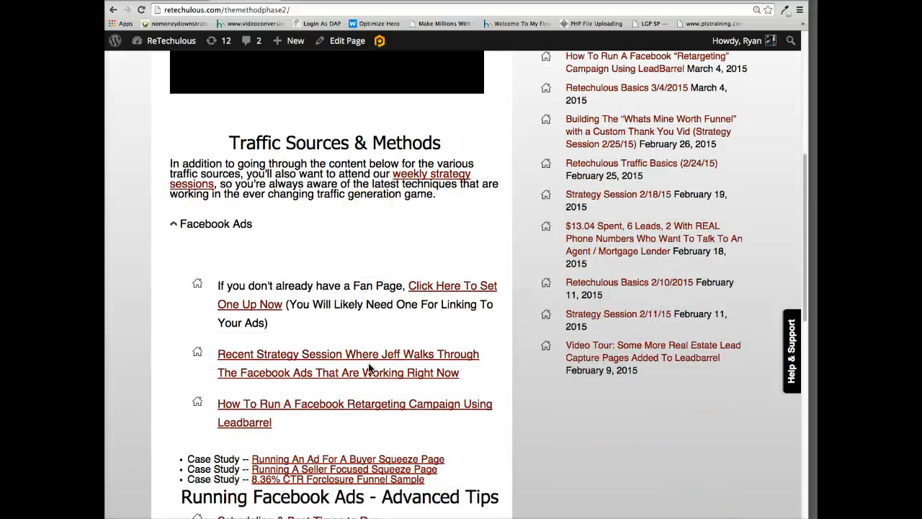
scroll(368, 367, "down", 1)
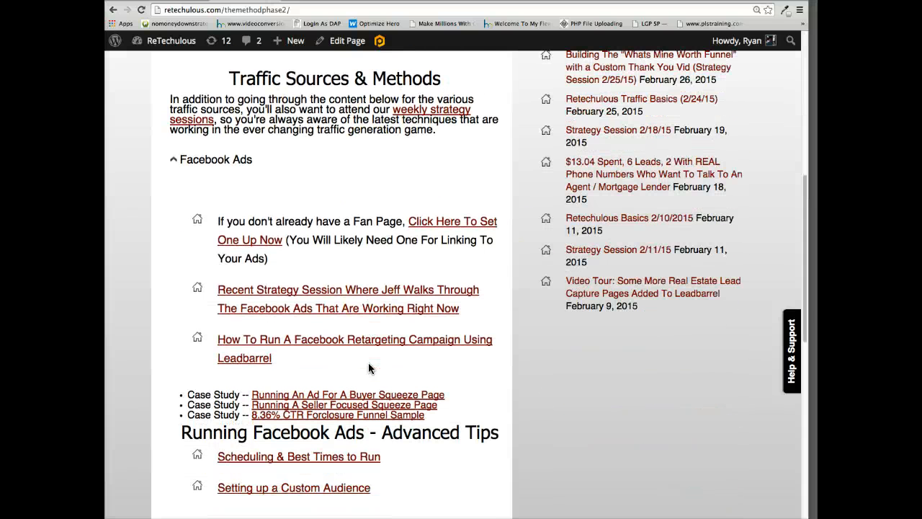
scroll(368, 362, "up", 10)
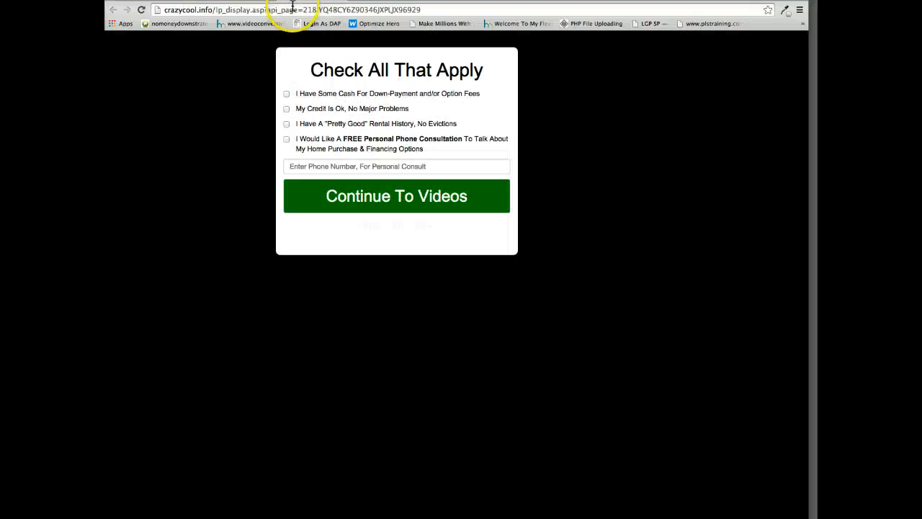
Go to facebook.com/ads/manage in the survey page's browser tab and open the presenter's own ad account.
left_click(291, 10)
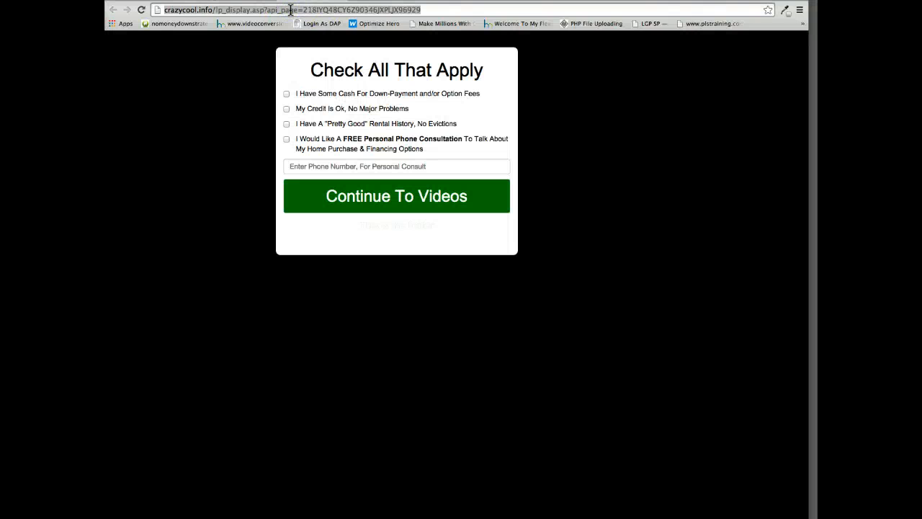
type("http://facebook.coma/")
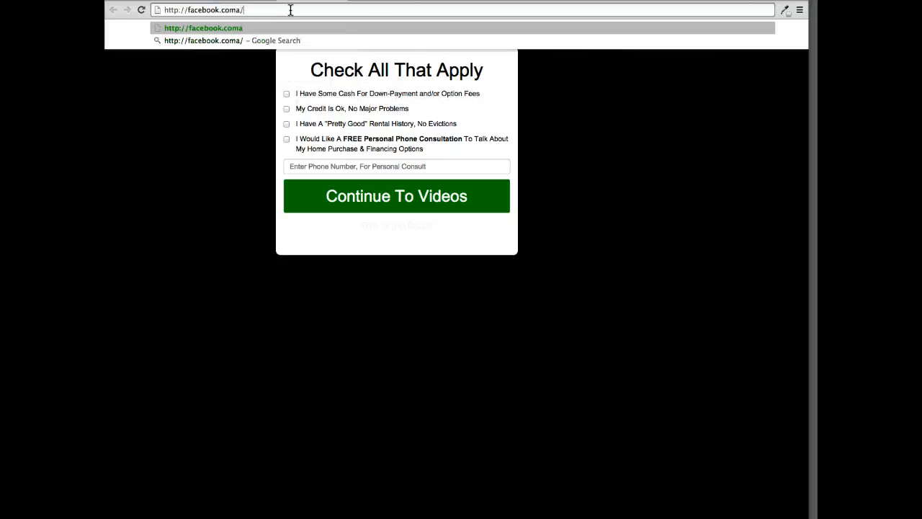
key("BackSpace")
key("BackSpace")
type("/ads/manage")
key("Return")
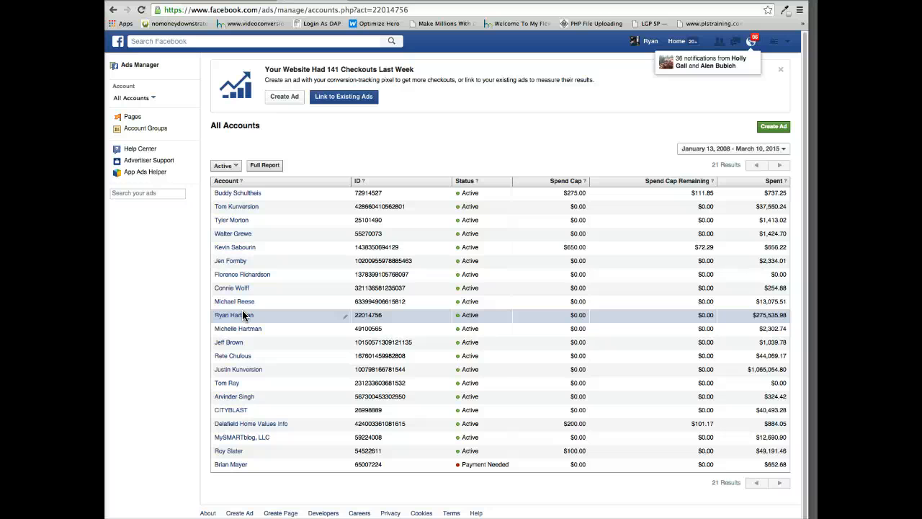
left_click(243, 316)
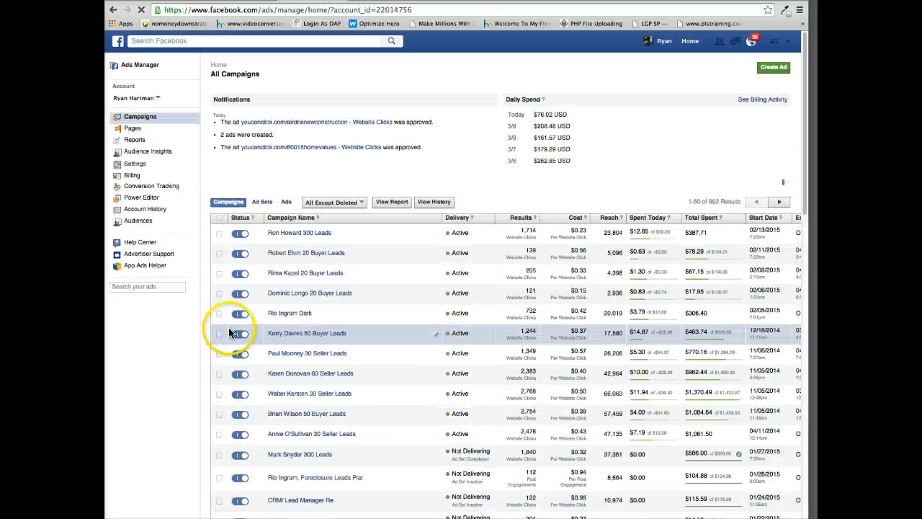
Start creating a new ad with the objective "Send people to your website".
left_click(775, 68)
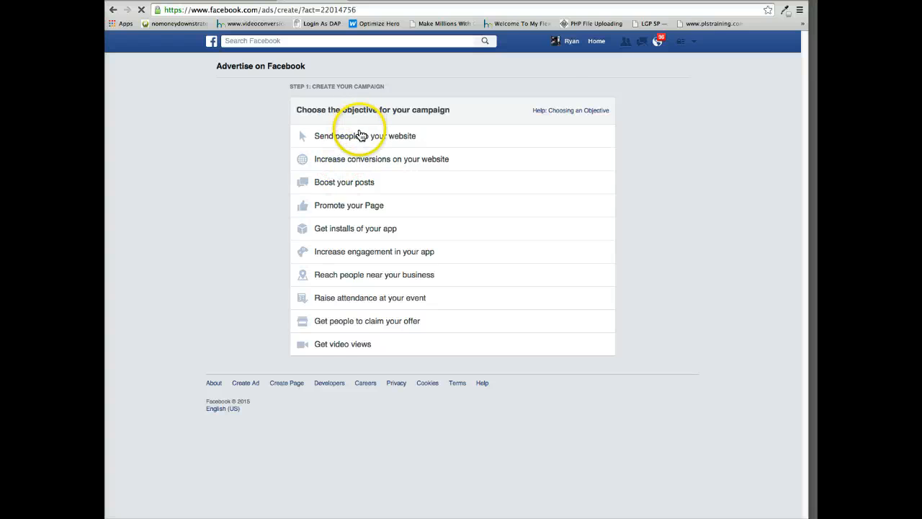
mouse_move(359, 136)
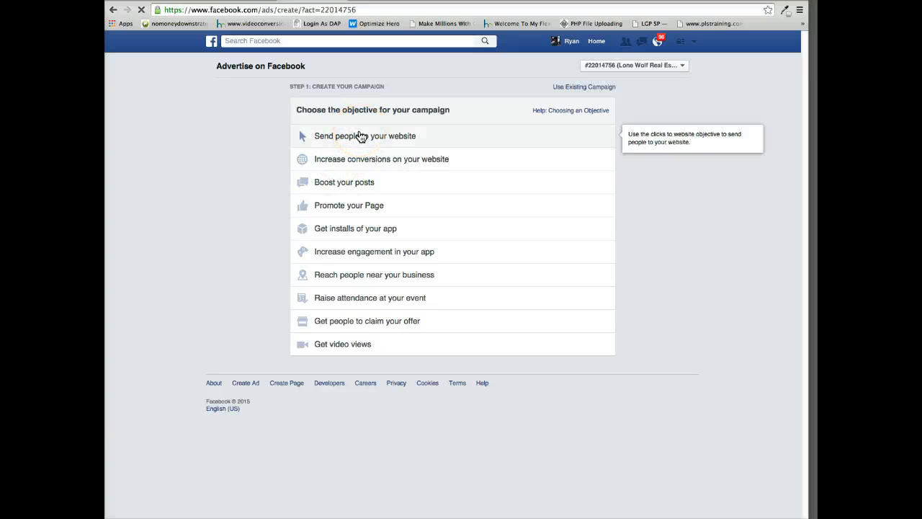
left_click(362, 138)
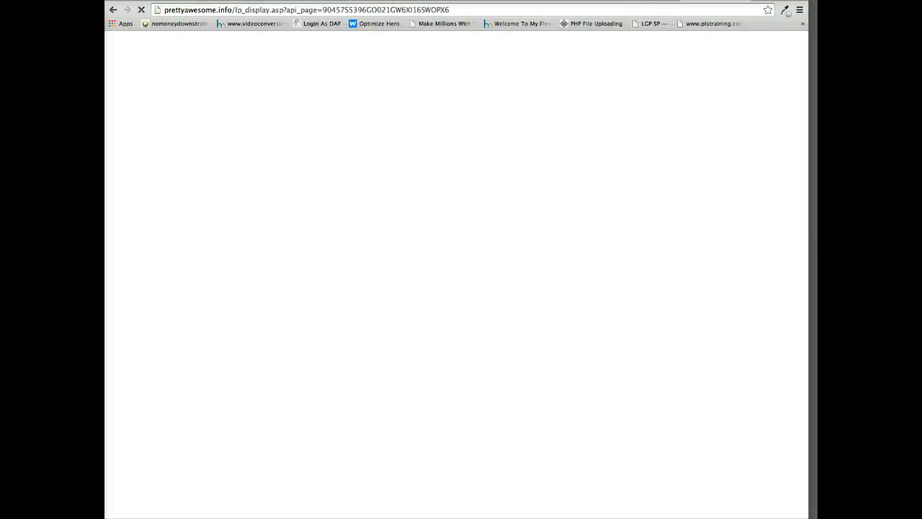
Copy the prettyawesome.info capture page's address, set it as the URL to promote, and continue to the ad set.
left_click(311, 12)
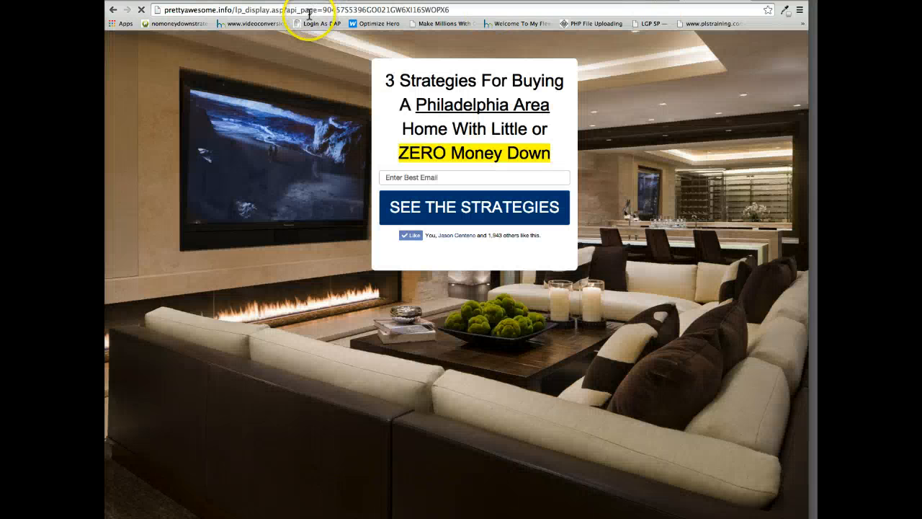
right_click(311, 12)
left_click(321, 25)
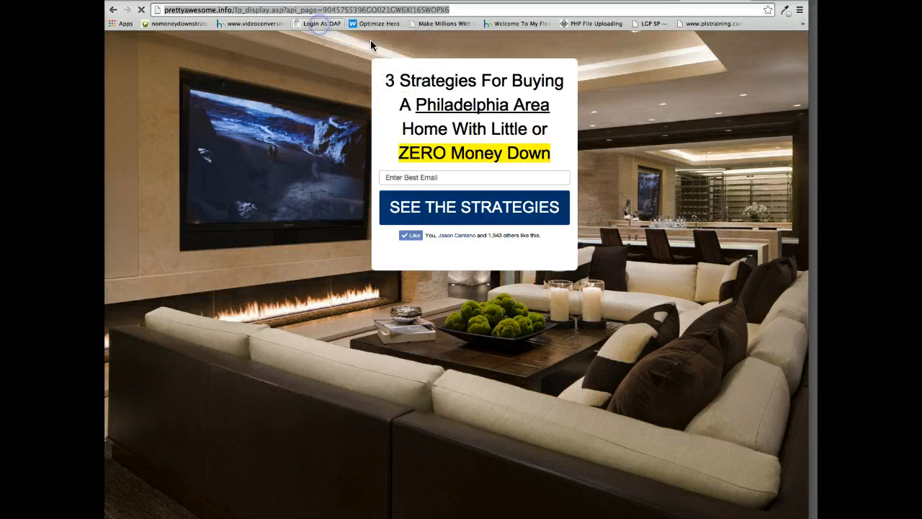
left_click(288, 0)
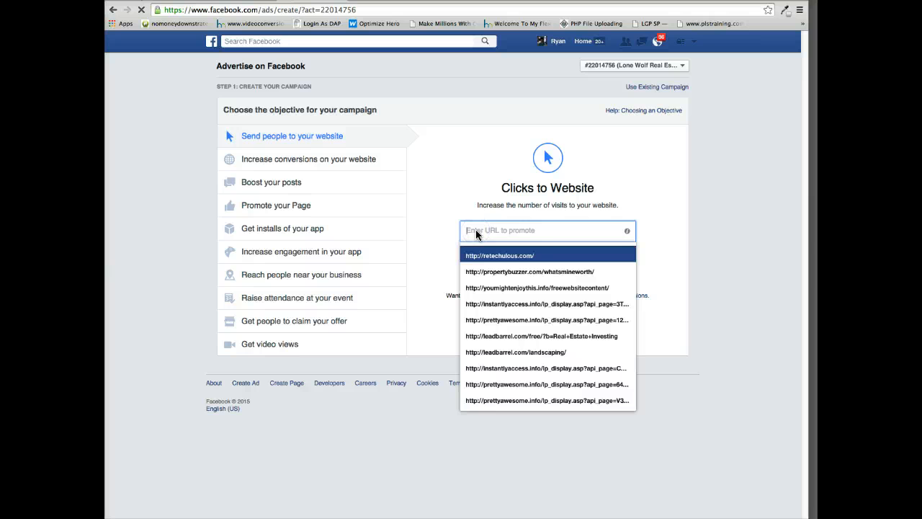
key("ctrl+v")
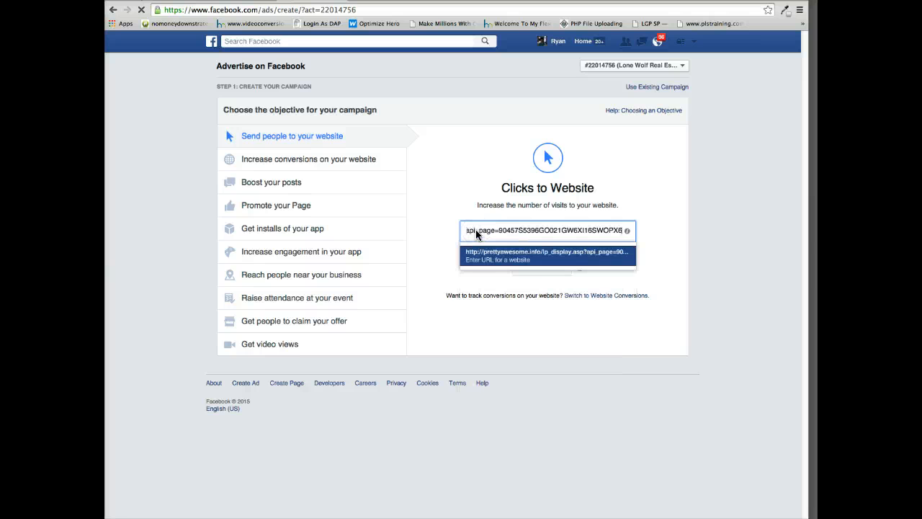
left_click(488, 253)
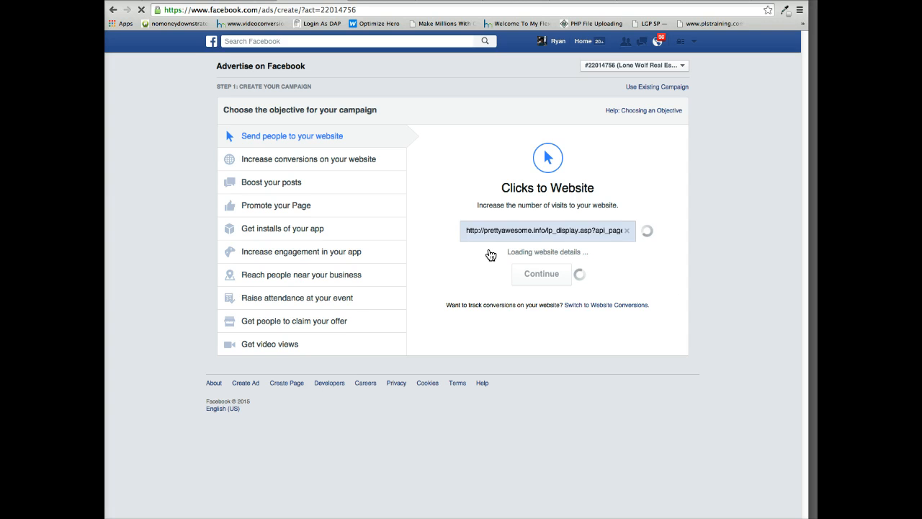
left_click(490, 255)
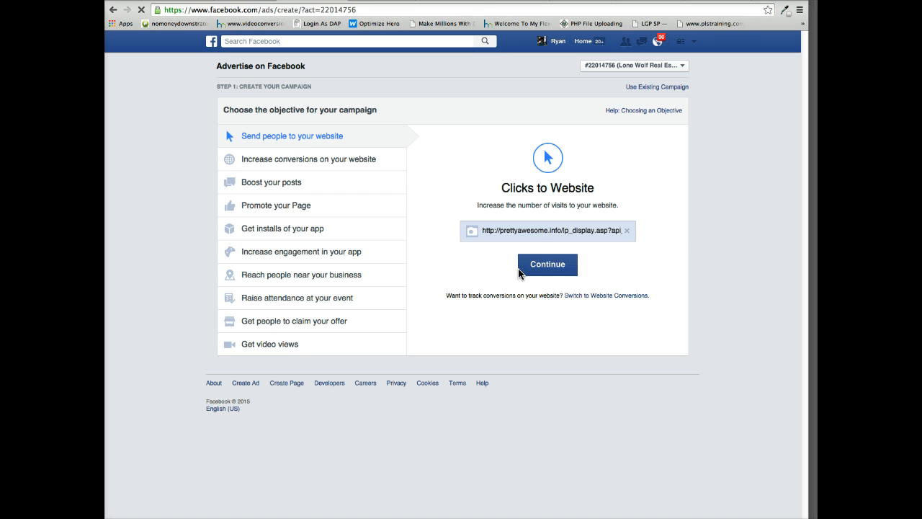
left_click(519, 267)
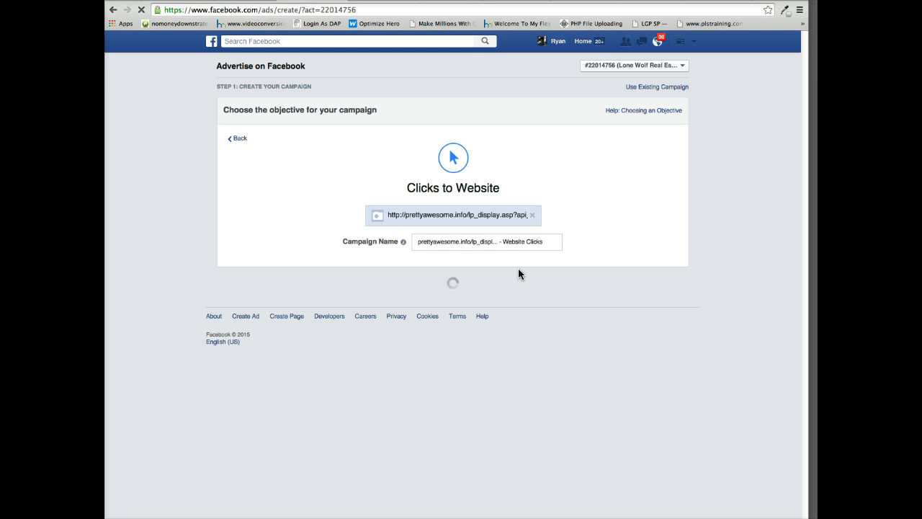
left_click(515, 274)
left_click(482, 310)
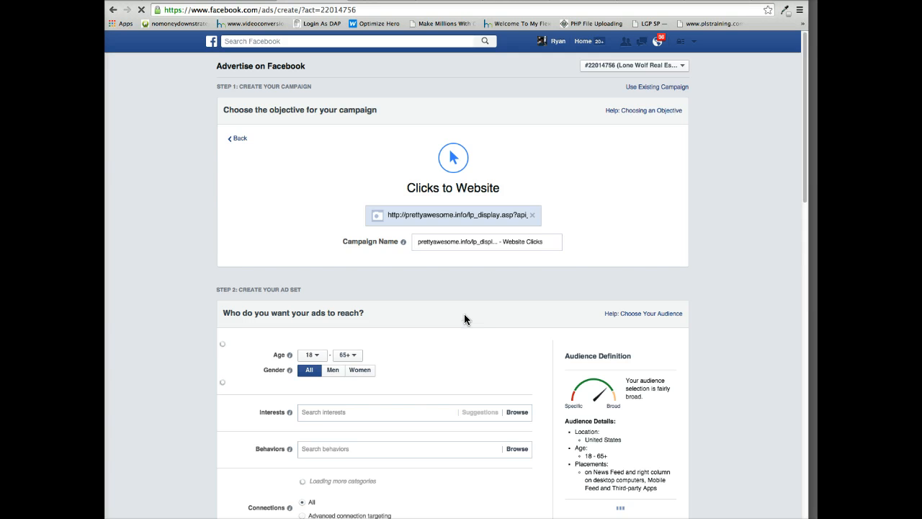
Rename the campaign as "No Money Down Funnel Test".
scroll(464, 314, "down", 1)
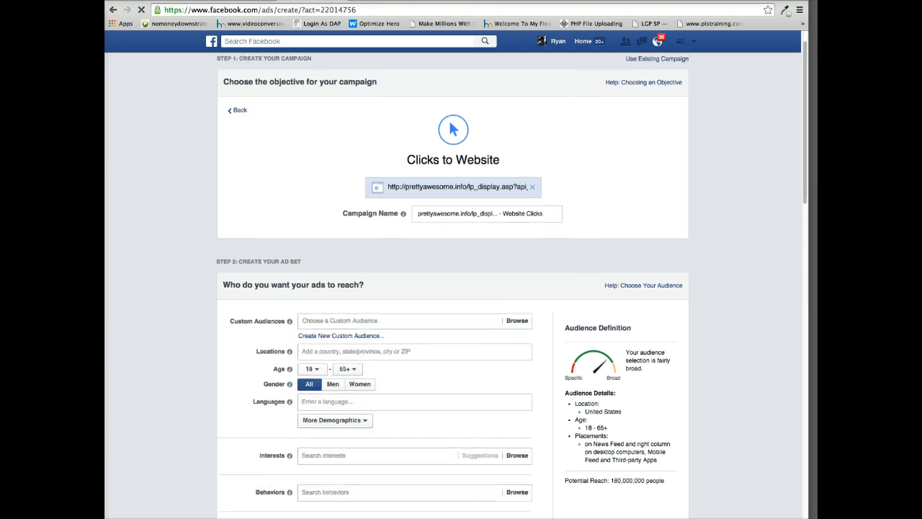
left_click(533, 215)
mouse_move(543, 189)
left_mouse_down()
mouse_move(478, 173)
mouse_move(496, 186)
left_mouse_up()
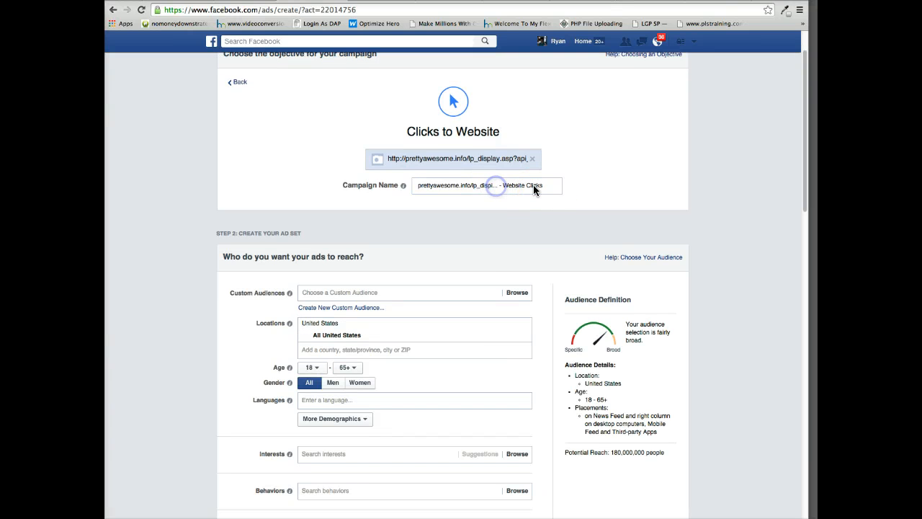
triple_click(543, 184)
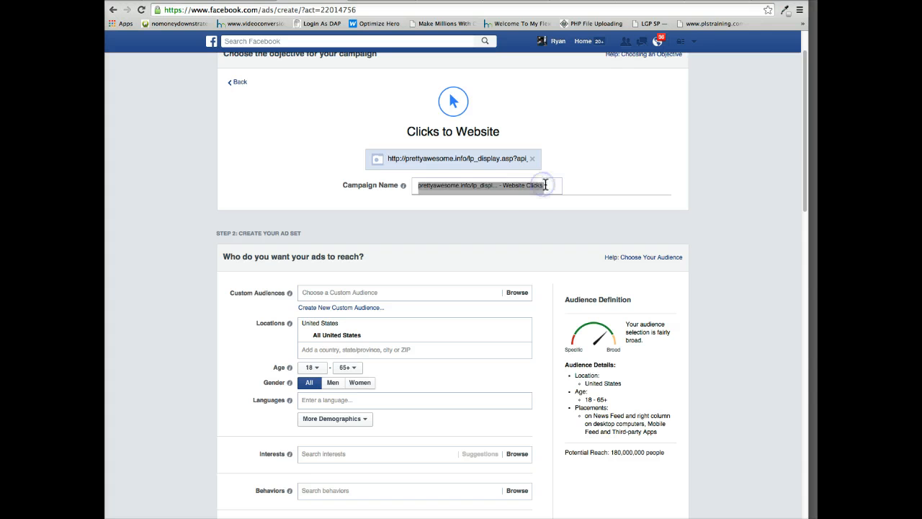
left_click_drag(540, 185, 416, 185)
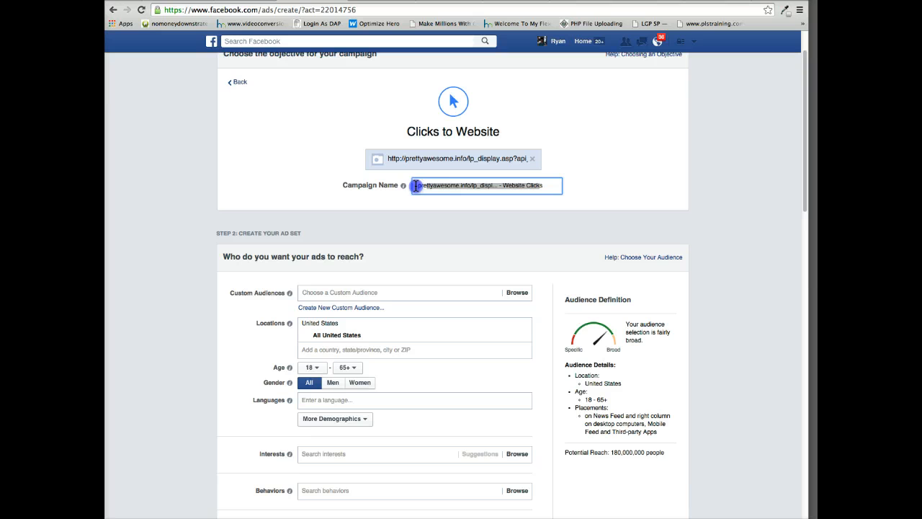
left_click(458, 185)
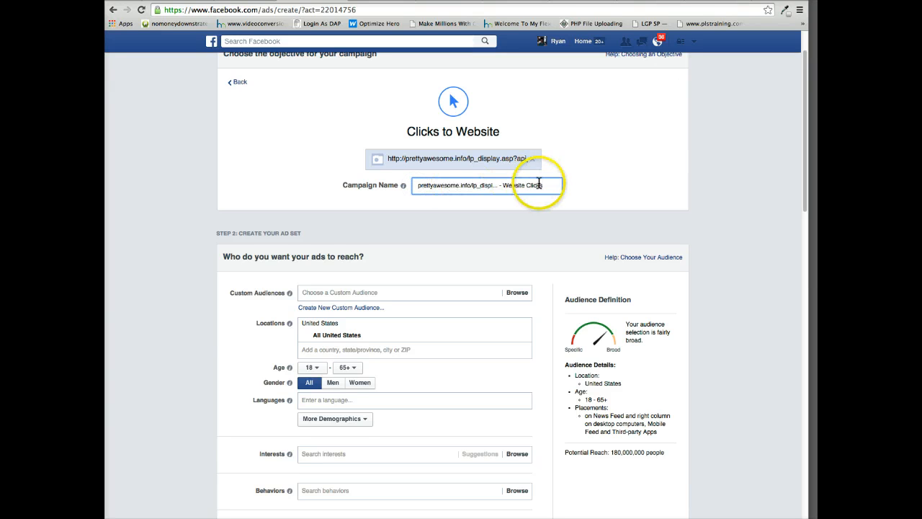
left_click_drag(543, 186, 416, 186)
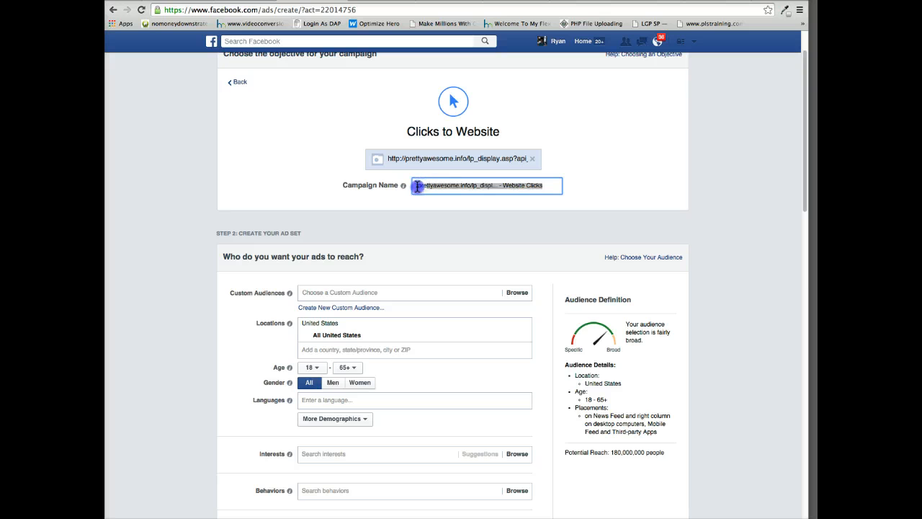
type("N")
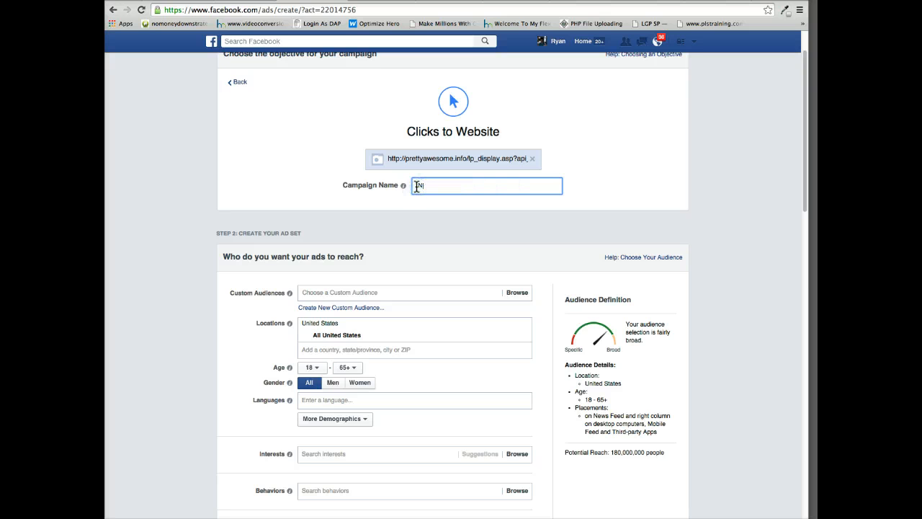
type("o Money Down Funnel Test")
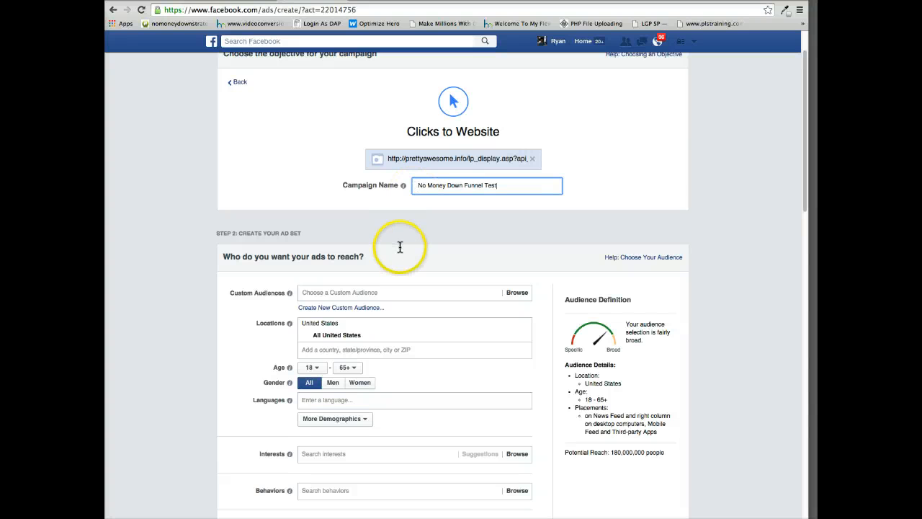
Target the ad set at Philadelphia, Pennsylvania, limited to the city itself without any surrounding miles.
scroll(399, 247, "down", 3)
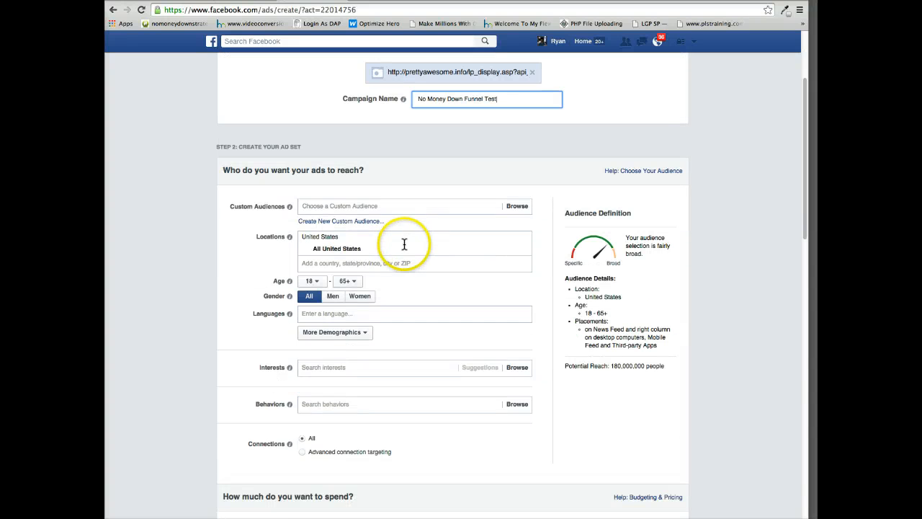
scroll(404, 245, "down", 1)
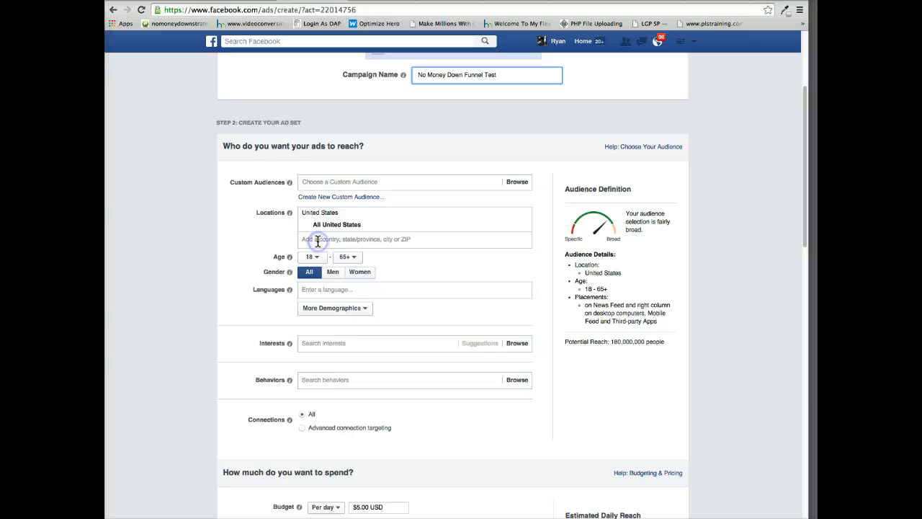
left_click(318, 241)
type("Phila")
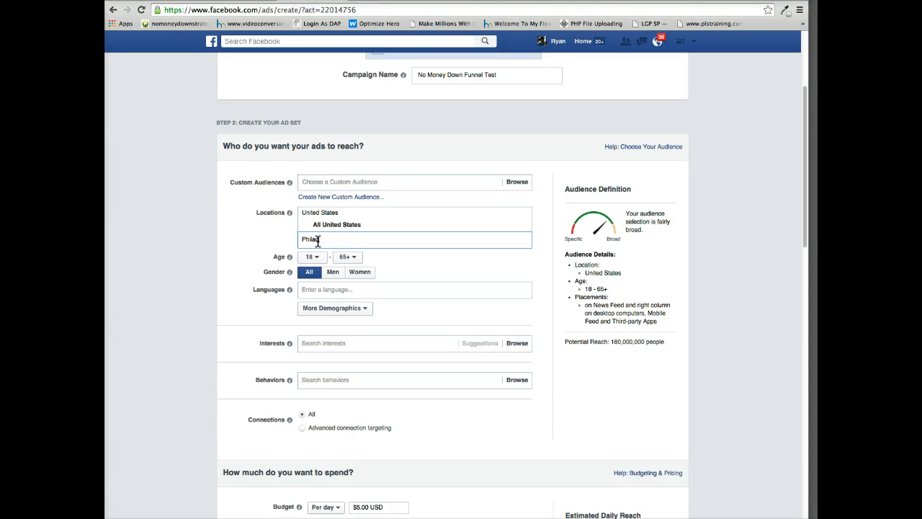
type("delphia")
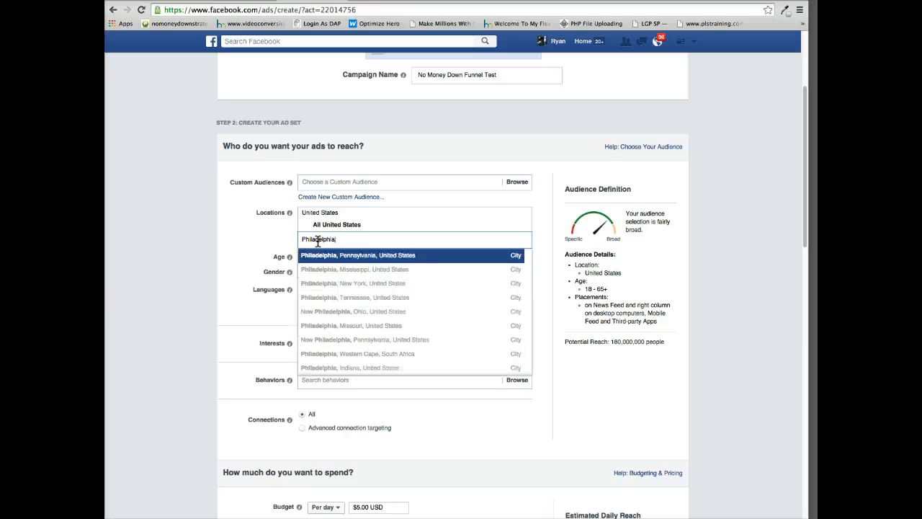
left_click(333, 258)
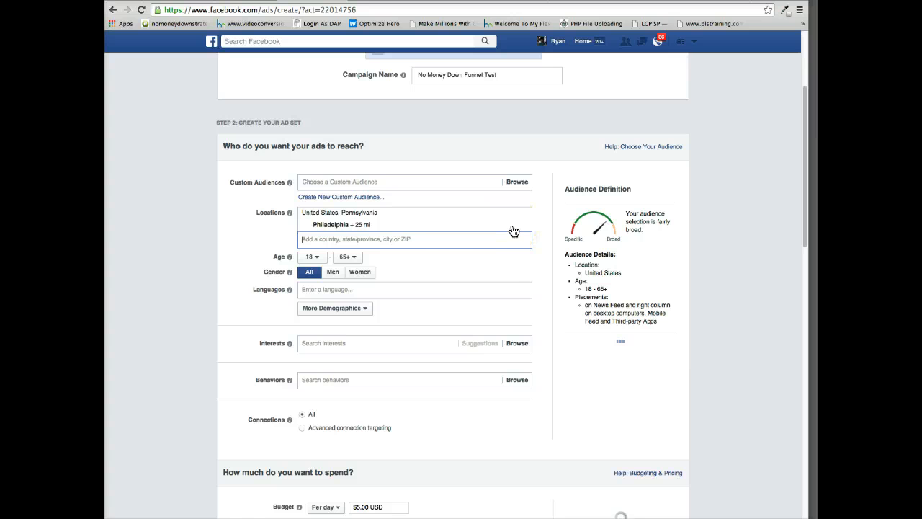
left_click(512, 226)
left_click(470, 251)
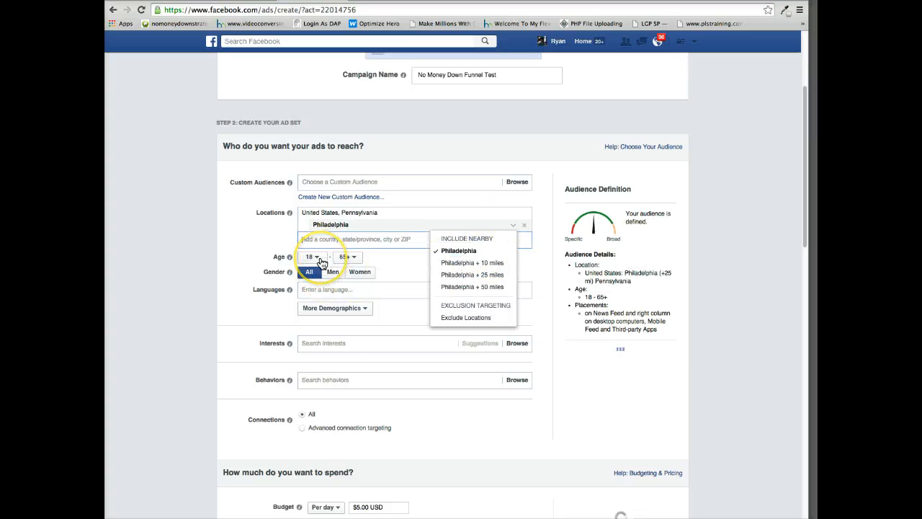
Add home ownership as a demographic filter for the audience and choose Renters.
scroll(349, 310, "down", 1)
left_click(354, 282)
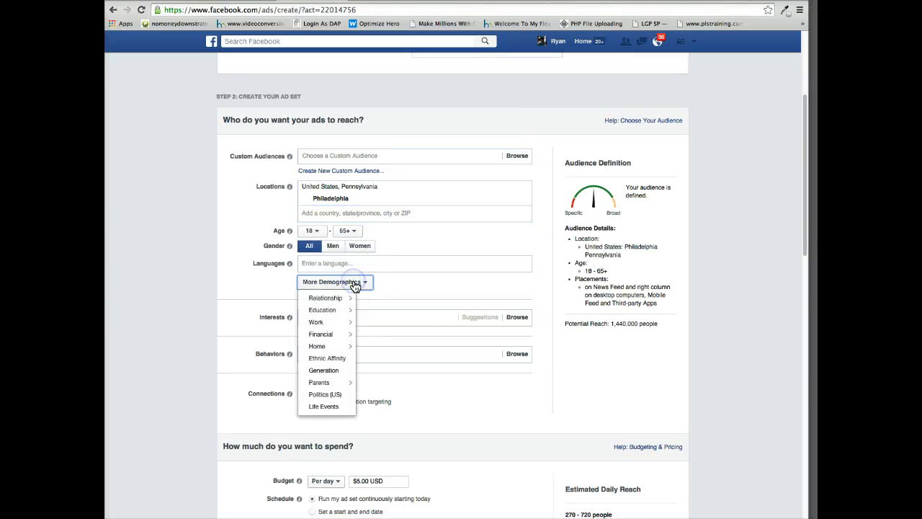
mouse_move(323, 348)
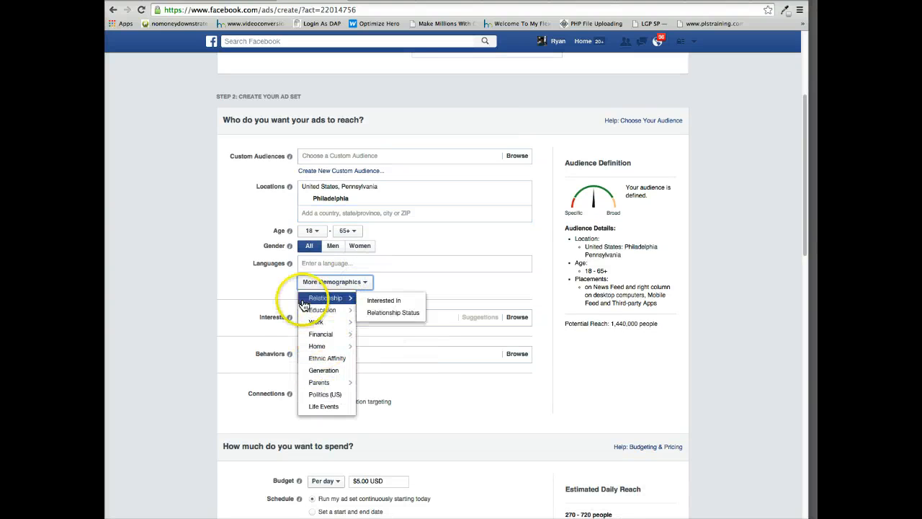
left_click(375, 362)
scroll(375, 362, "down", 6)
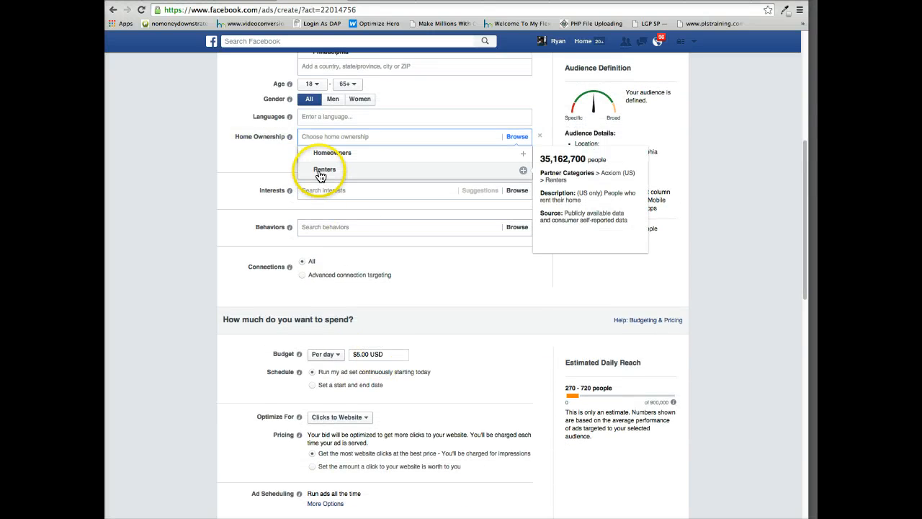
left_click(318, 176)
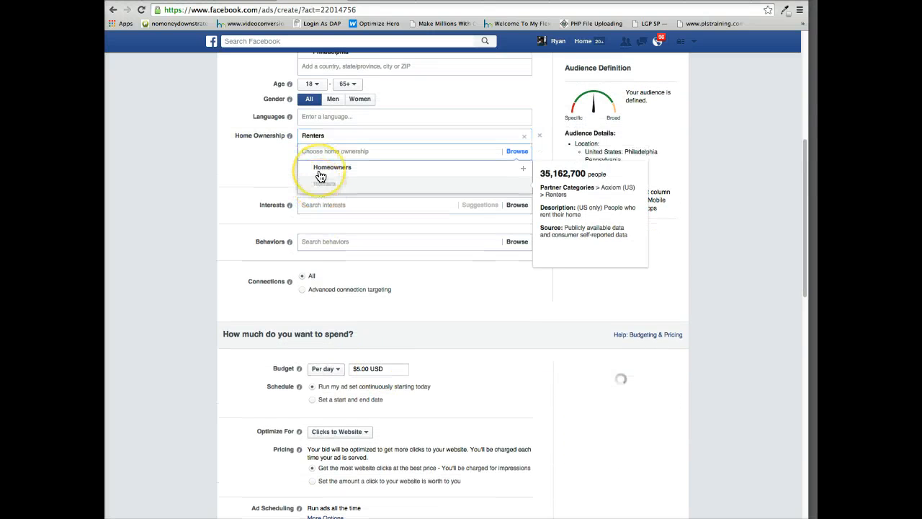
Set the audience's age range to 22–30.
left_click(586, 310)
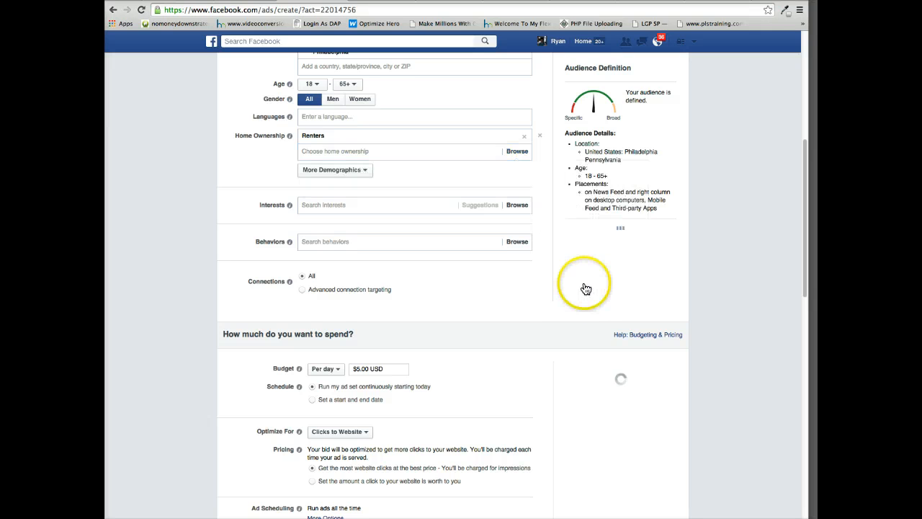
scroll(288, 158, "up", 1)
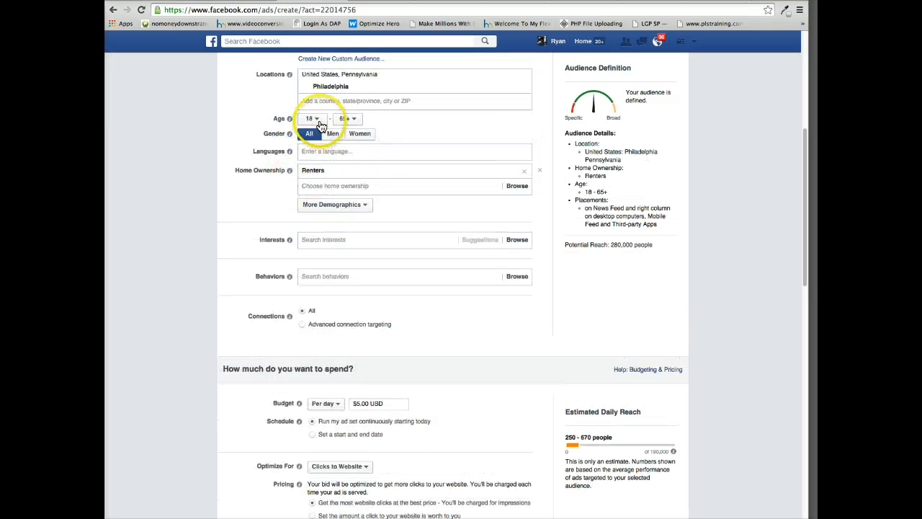
left_click(316, 118)
left_click(309, 214)
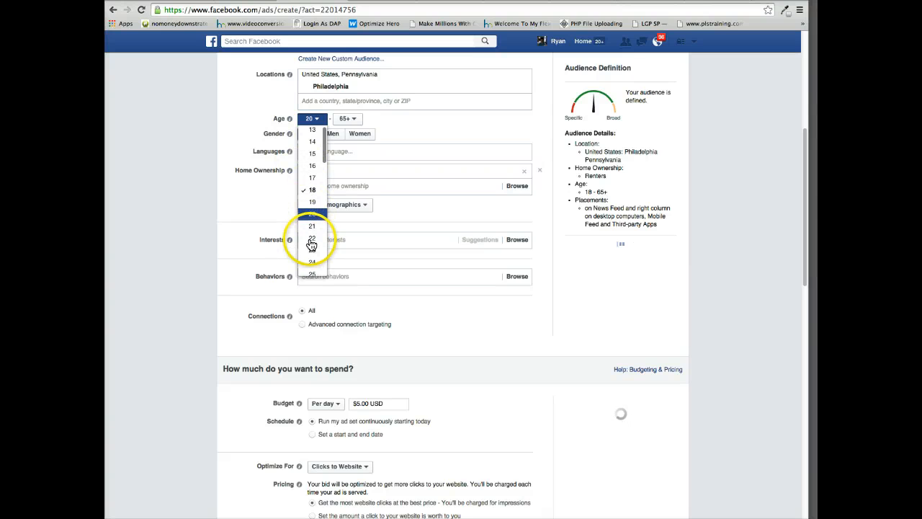
left_click(311, 243)
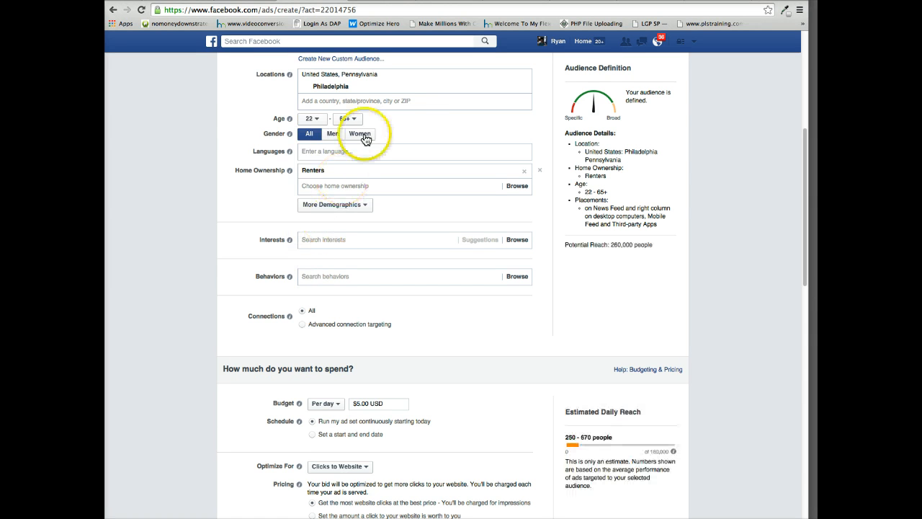
left_click(346, 118)
scroll(348, 170, "down", 6)
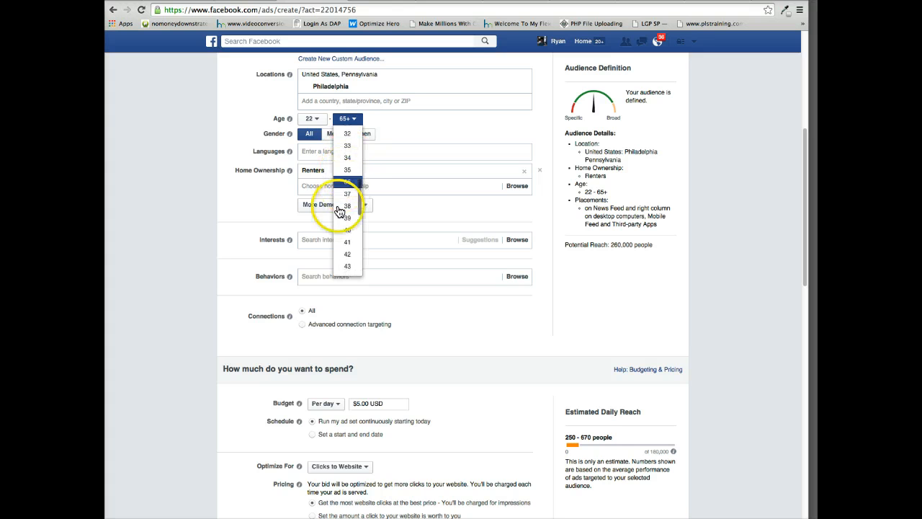
scroll(344, 198, "up", 4)
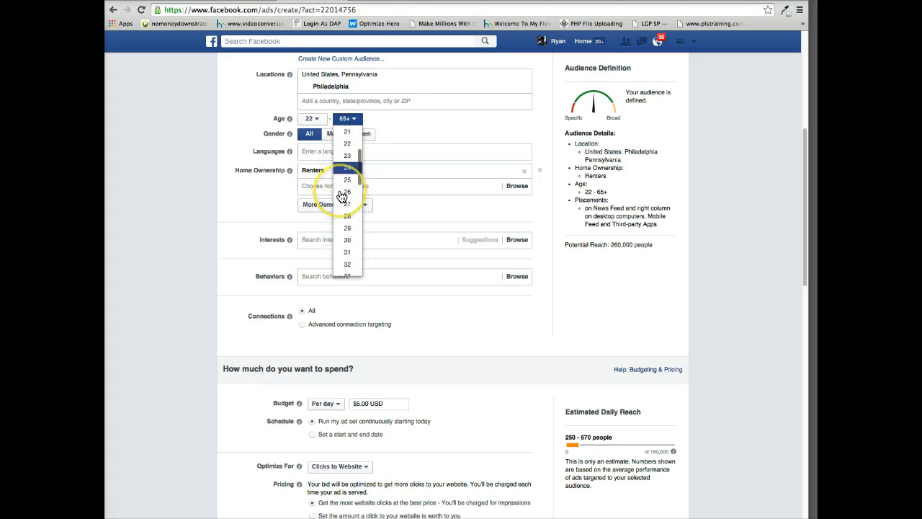
scroll(343, 242, "down", 1)
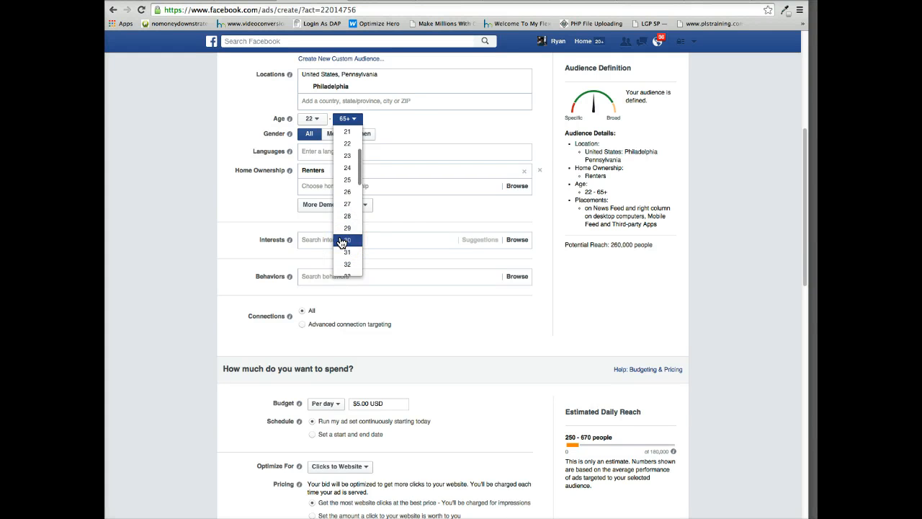
left_click(341, 242)
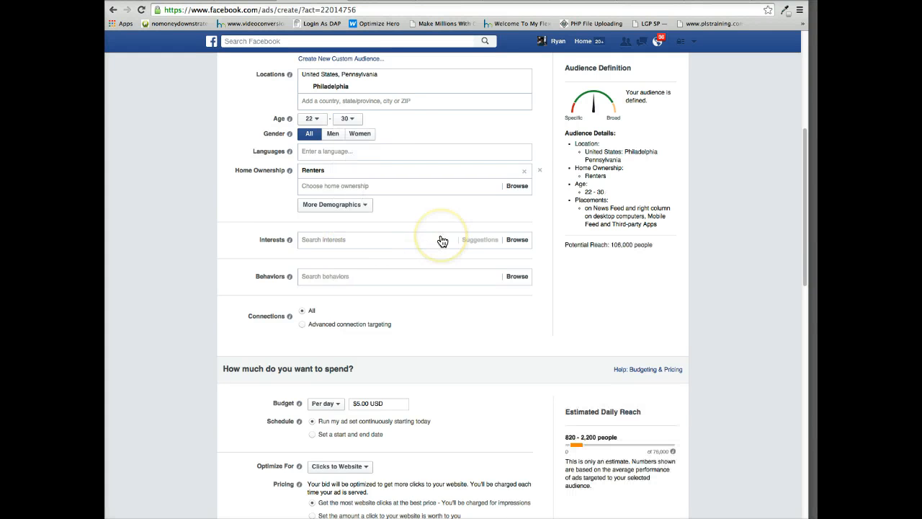
Set the ad set's daily budget to $10.00 USD.
scroll(366, 238, "down", 2)
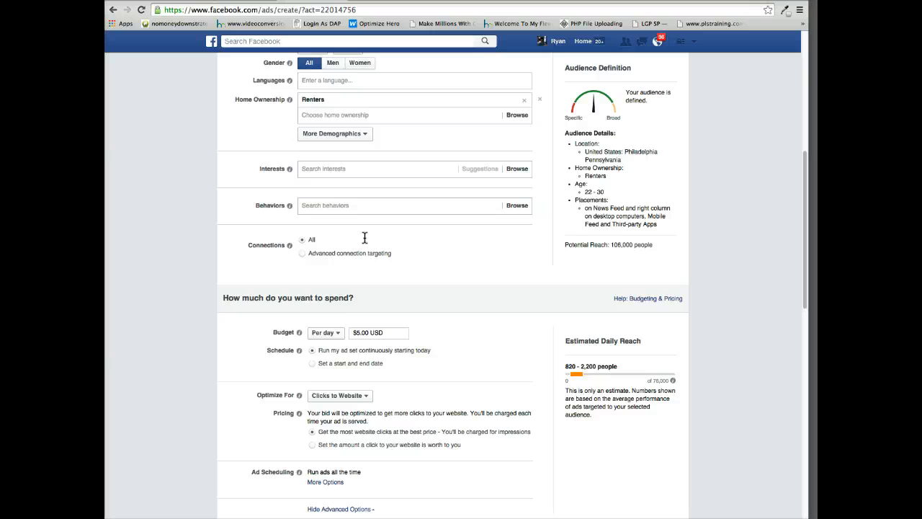
scroll(365, 238, "down", 1)
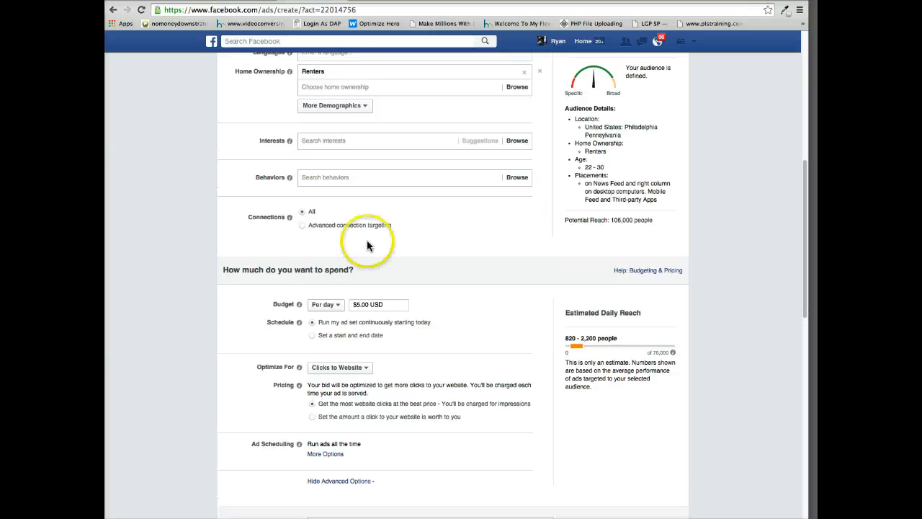
left_click(358, 304)
type("10")
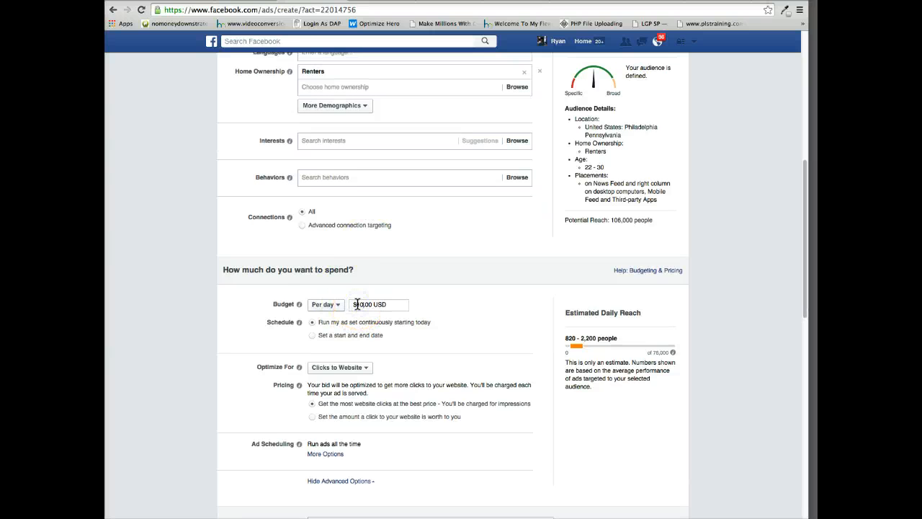
Review the budget and pricing options and choose Clicks to Website as the ad set's optimization goal.
scroll(353, 307, "down", 1)
scroll(353, 306, "down", 3)
scroll(353, 306, "up", 5)
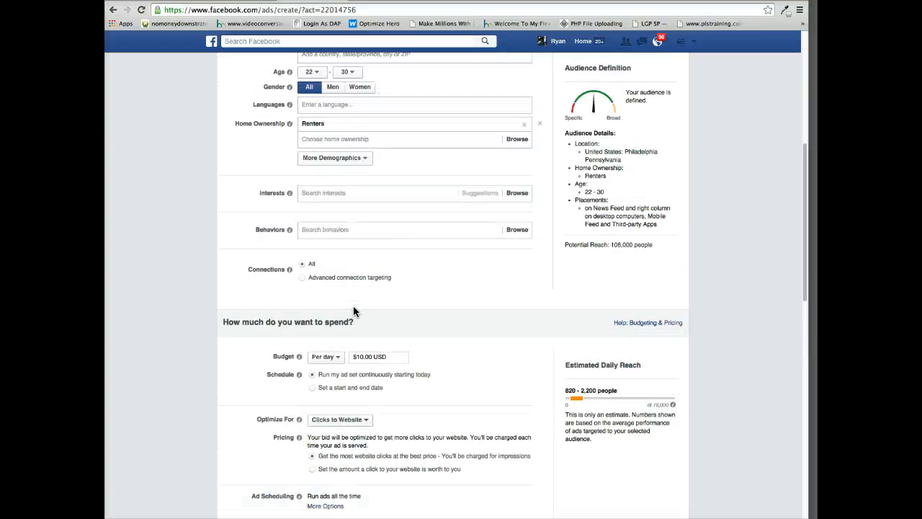
scroll(353, 306, "down", 5)
scroll(356, 305, "down", 6)
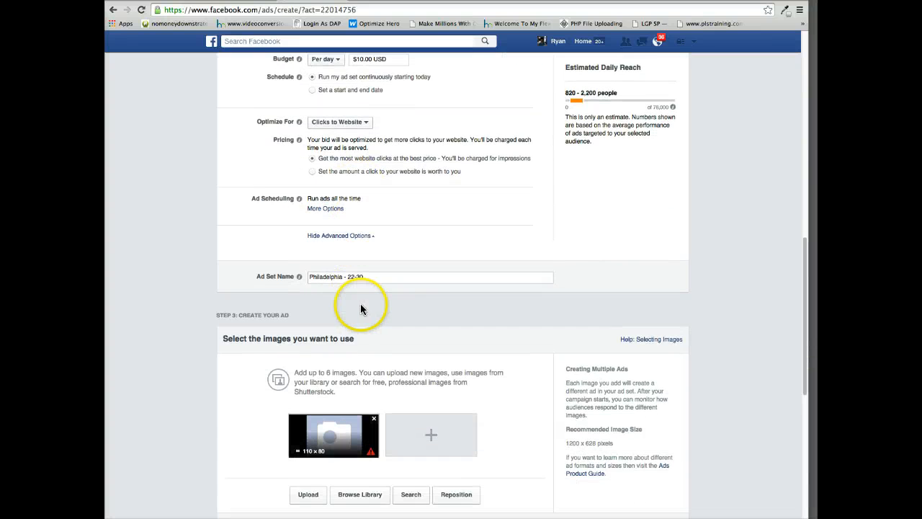
scroll(360, 305, "up", 1)
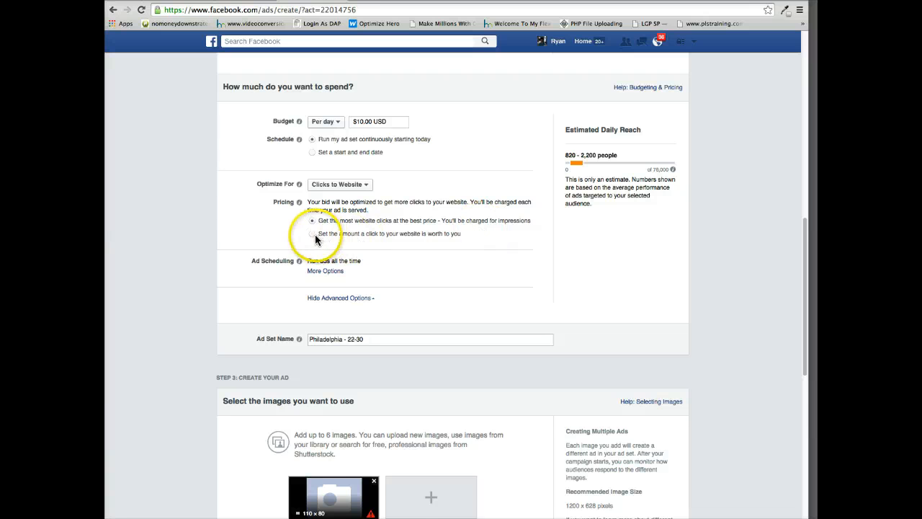
scroll(521, 252, "down", 1)
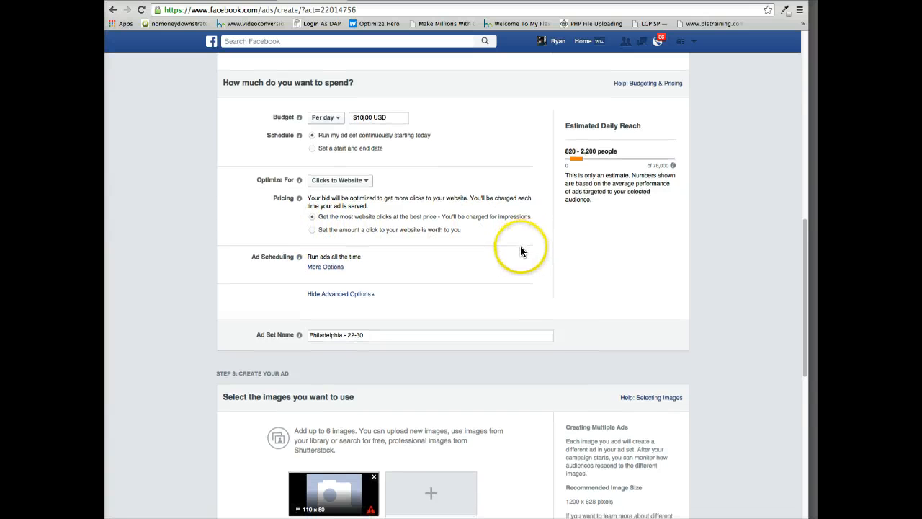
left_click(333, 180)
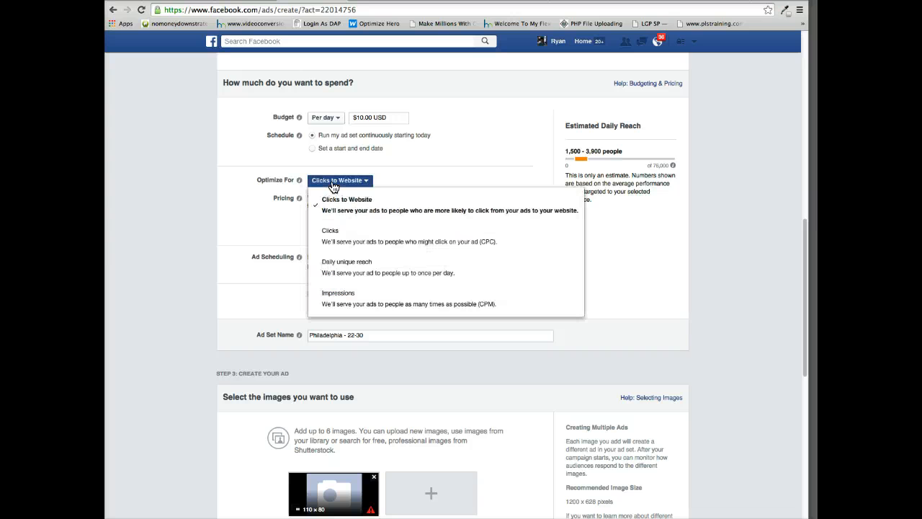
left_click(342, 210)
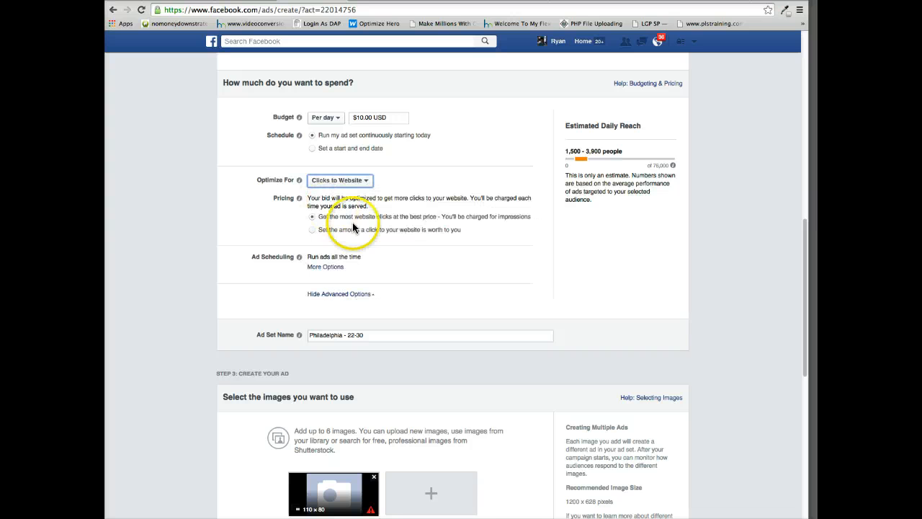
Remove the 110 x 80 placeholder image from the ad's selected images.
scroll(473, 268, "down", 5)
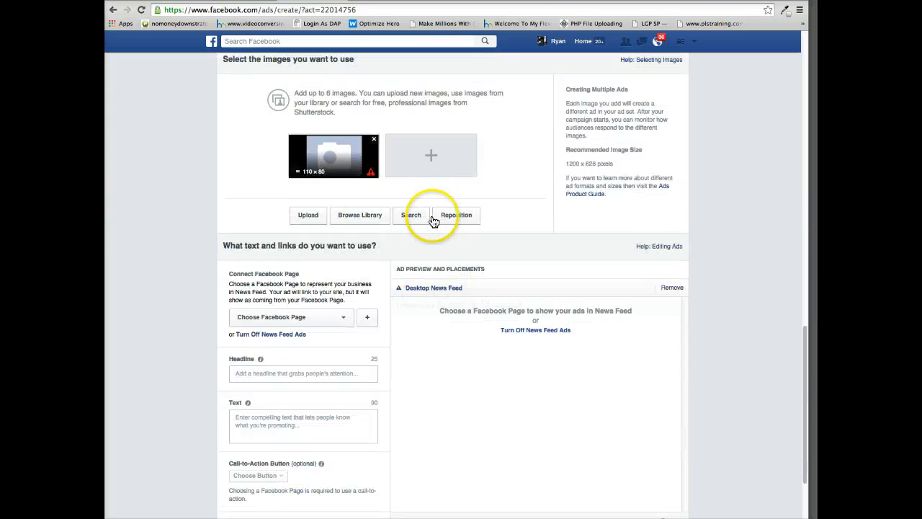
scroll(414, 213, "up", 2)
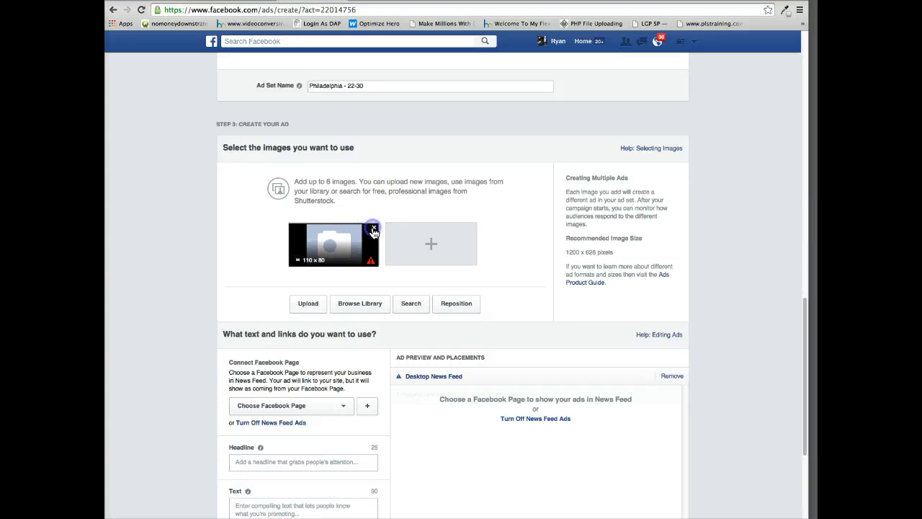
left_click(374, 229)
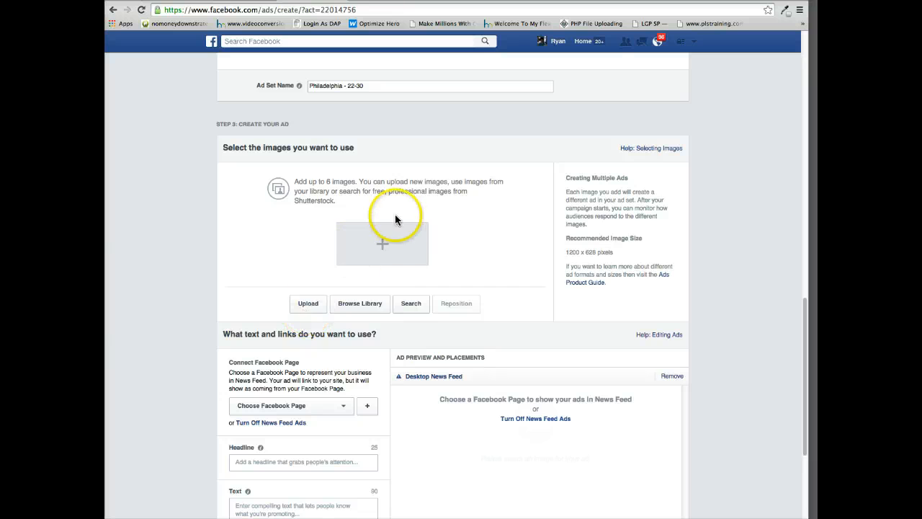
Switch to the blank Pages document, move its window aside and return to the ad creation page.
left_click(591, 518)
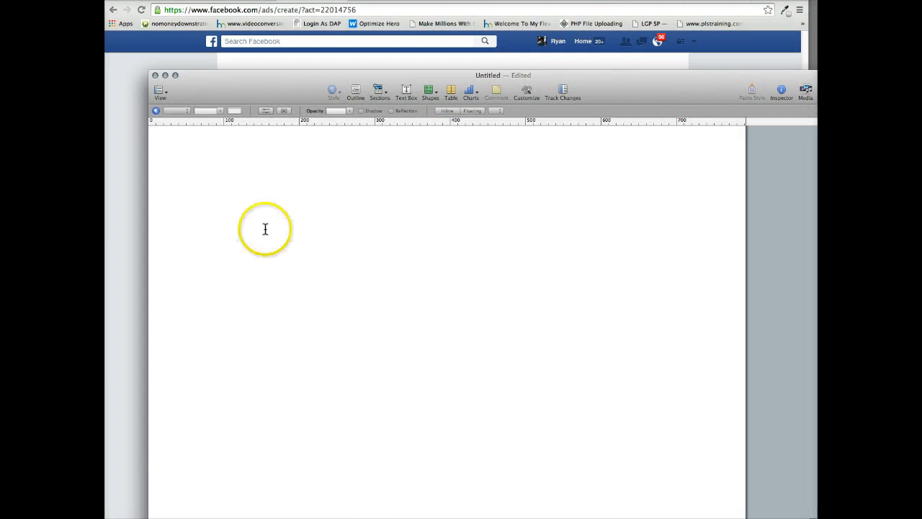
left_click_drag(304, 93, 546, 125)
left_click(720, 83)
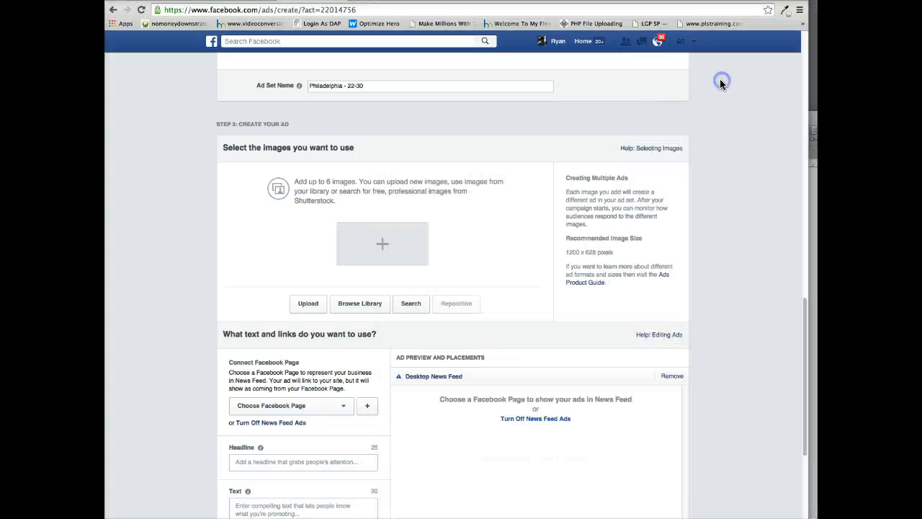
Load images.google.com in the browser tab that holds the prettyawesome.info capture page.
left_click(703, 3)
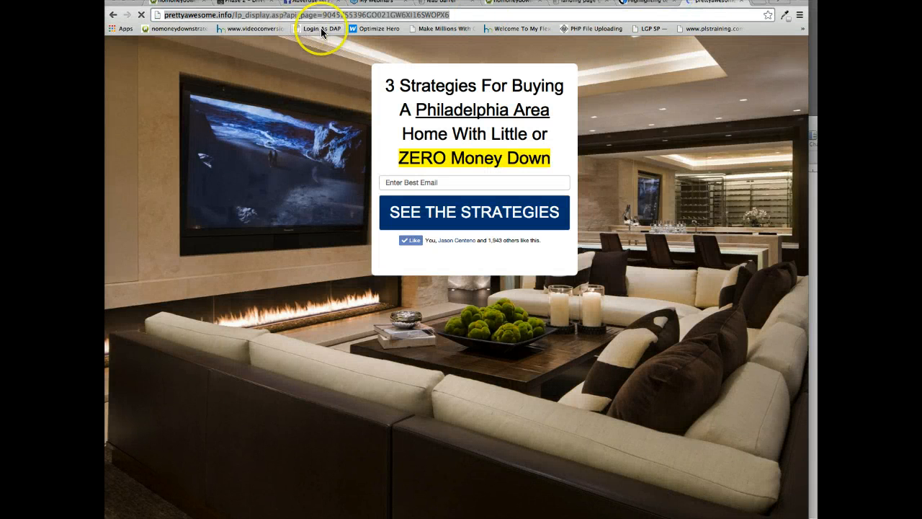
type("images.google.com")
key("Return")
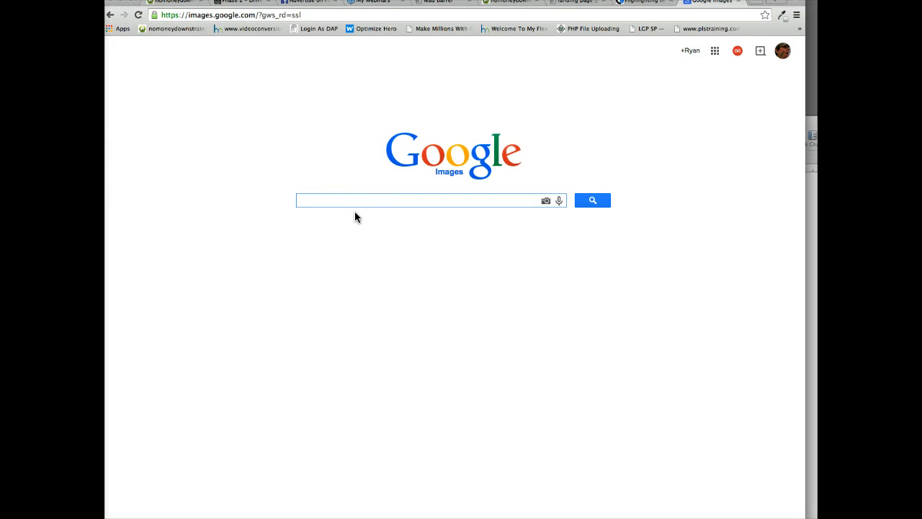
type("surpris")
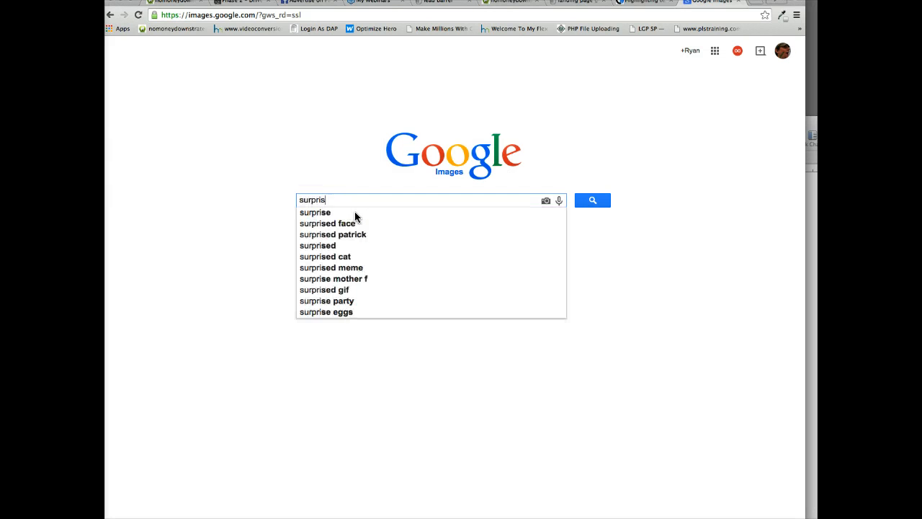
key("BackSpace")
key("BackSpace")
key("BackSpace")
key("BackSpace")
key("BackSpace")
key("BackSpace")
key("BackSpace")
type("h")
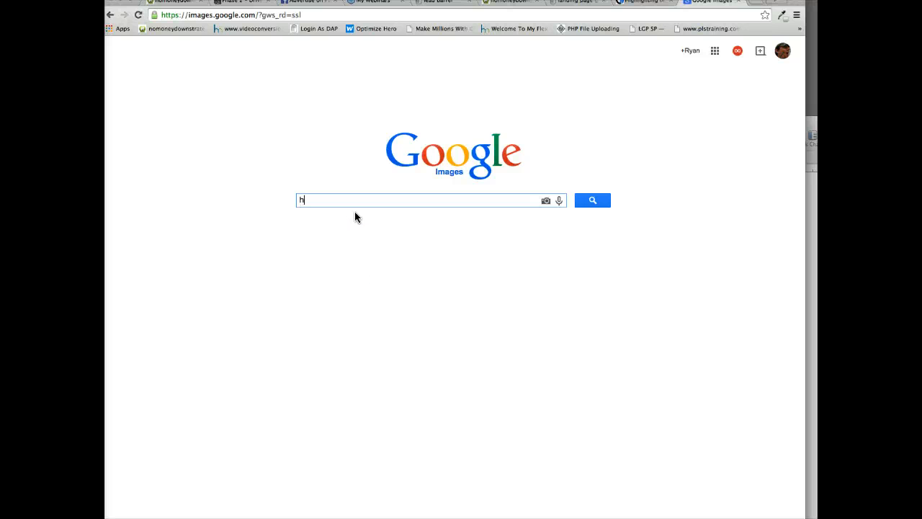
key("BackSpace")
Search Google Images for "shocked".
type("shocked")
key("Return")
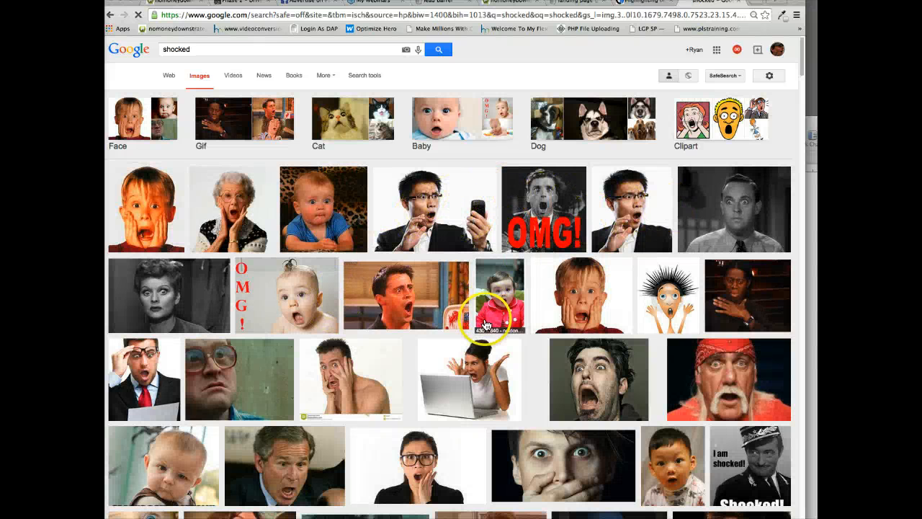
Open the full-size picture of the shocked man in glasses looking at his phone.
scroll(485, 325, "down", 1)
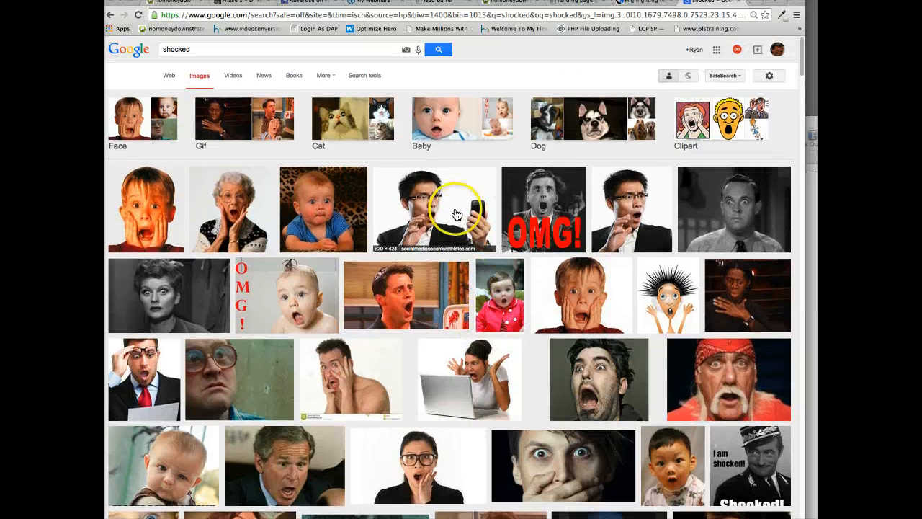
left_click(439, 206)
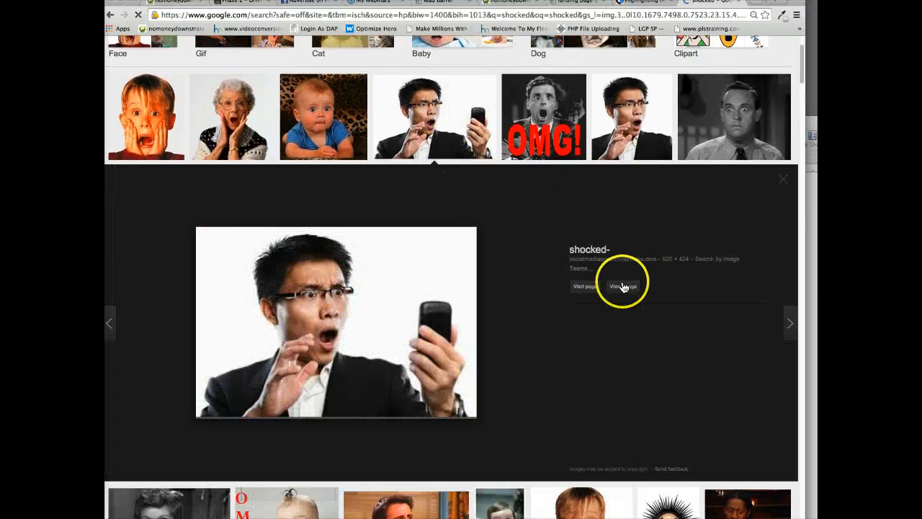
left_click(623, 287)
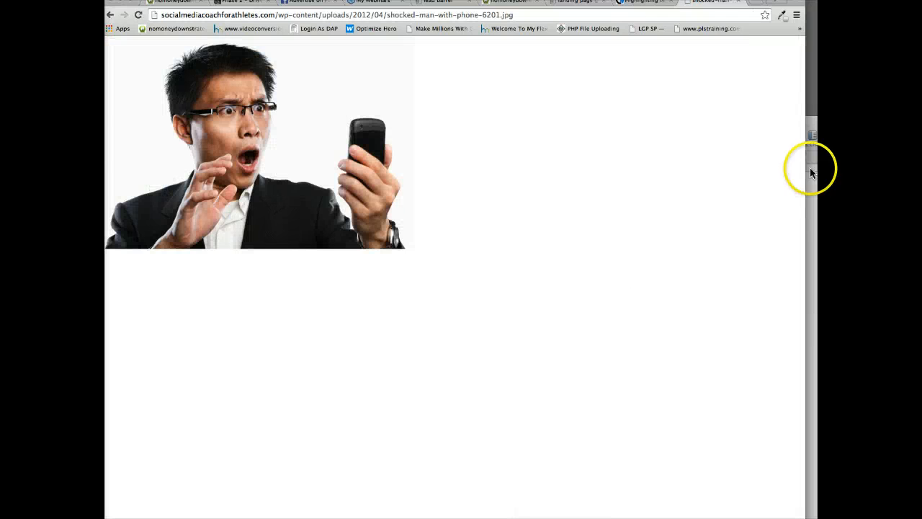
Copy the shocked man picture from the browser into the blank Pages document and place it in the page's upper left area.
left_click(811, 170)
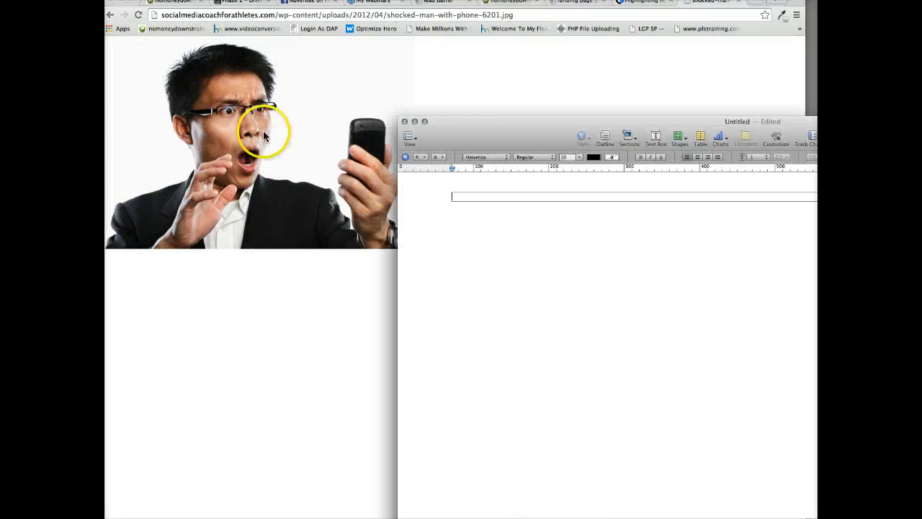
left_click(227, 119)
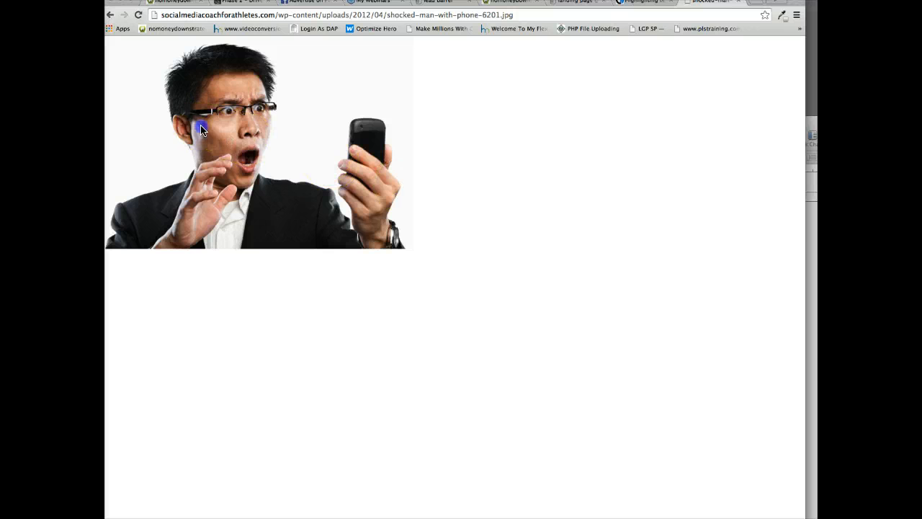
left_click_drag(201, 127, 813, 278)
left_click_drag(792, 135, 529, 105)
left_click_drag(526, 242, 256, 296)
left_click_drag(420, 197, 191, 313)
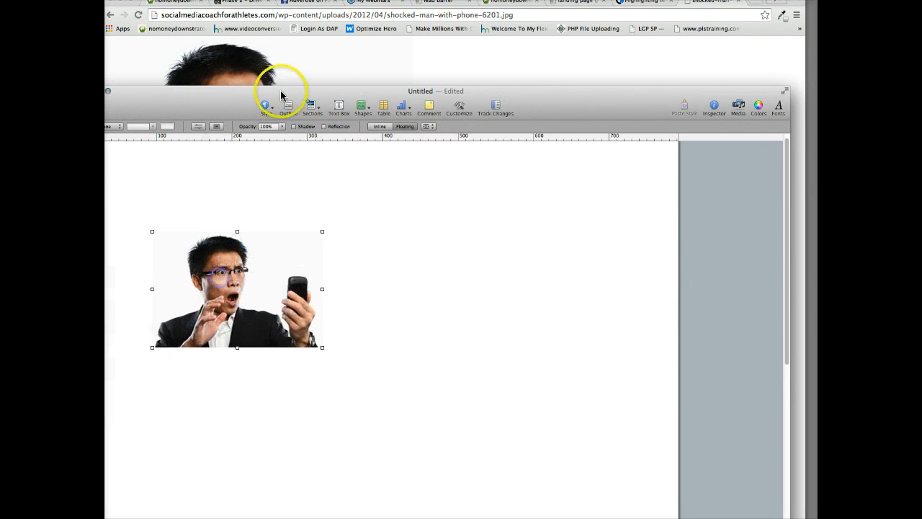
Insert a rounded rectangular speech bubble shape into the Pages document for the shocked man picture.
left_click(361, 107)
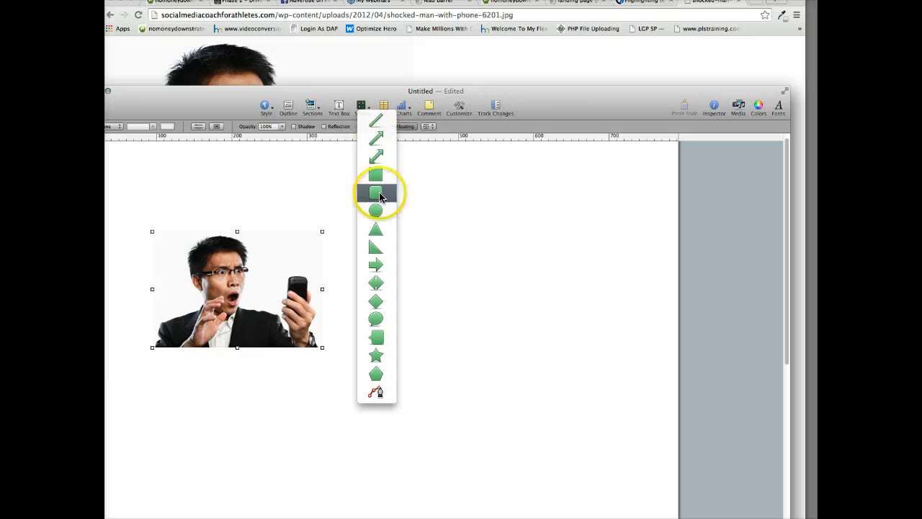
left_click(376, 348)
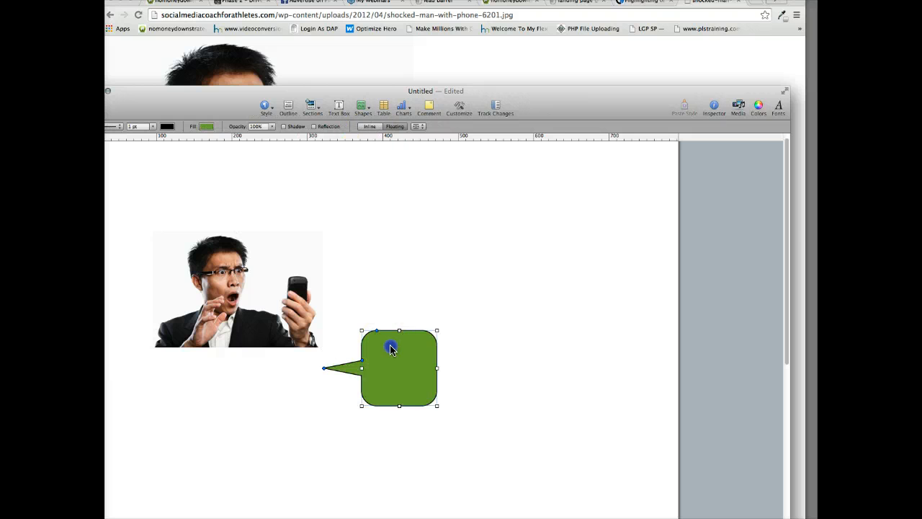
Place the widened speech bubble with its tail at the shocked man's mouth and fill it light grey.
left_click_drag(389, 350, 435, 298)
left_click(205, 127)
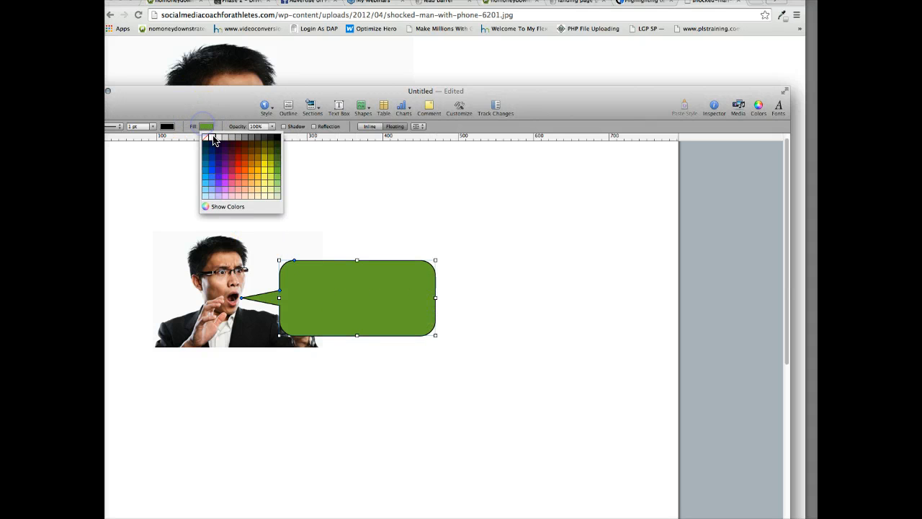
left_click(220, 140)
Enter "No Money Down?" in the speech bubble and colour the text dark red.
double_click(326, 296)
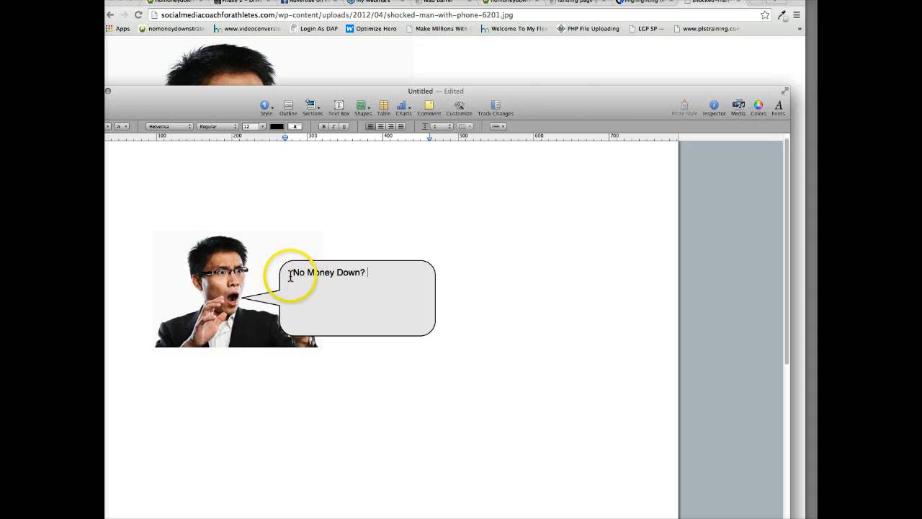
left_click_drag(294, 271, 370, 267)
left_click(278, 127)
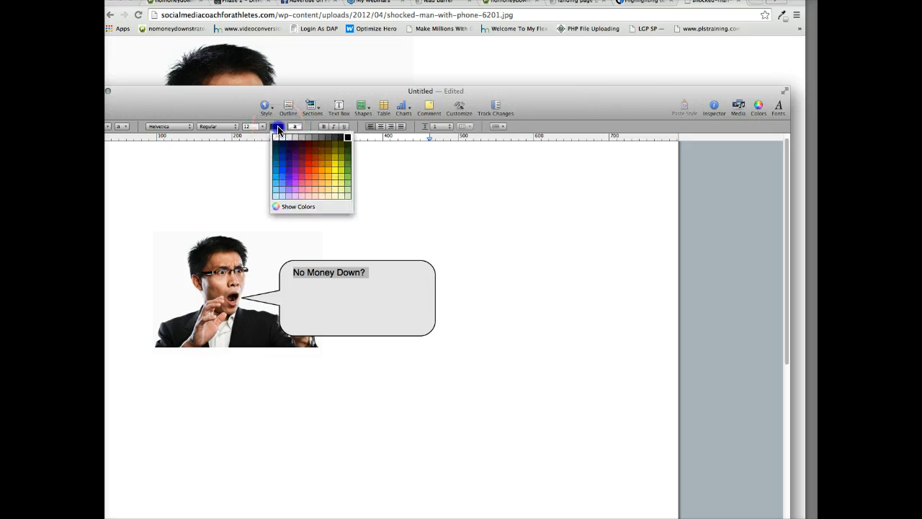
left_click(307, 157)
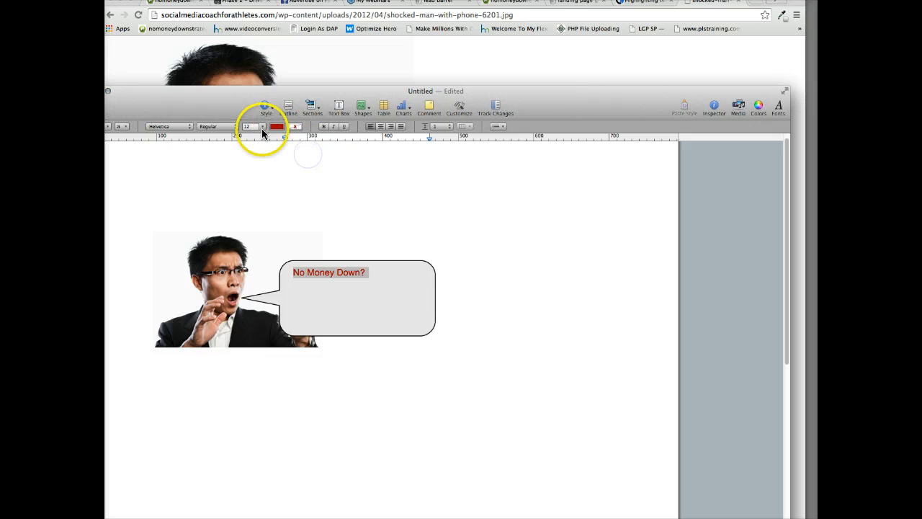
Format the "No Money Down?" text as centred, size 24, in the Cracked font.
left_click(263, 127)
left_click(258, 189)
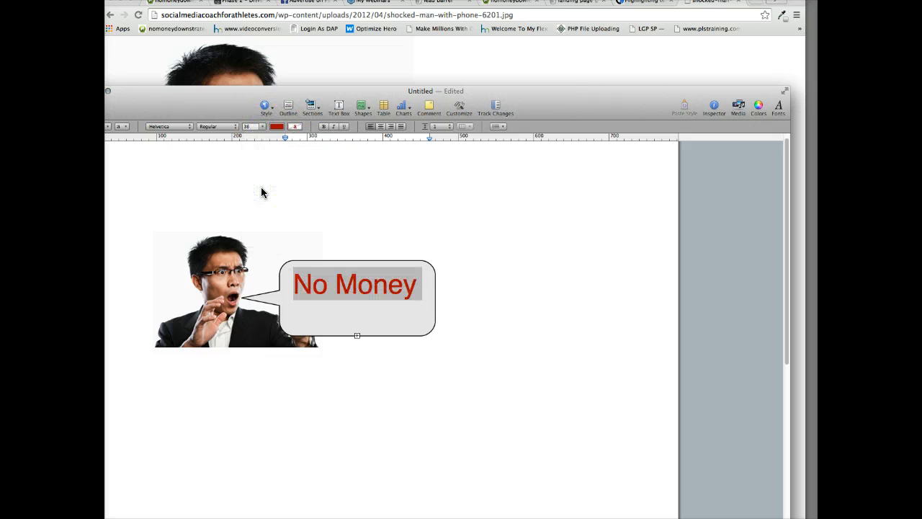
left_click(263, 127)
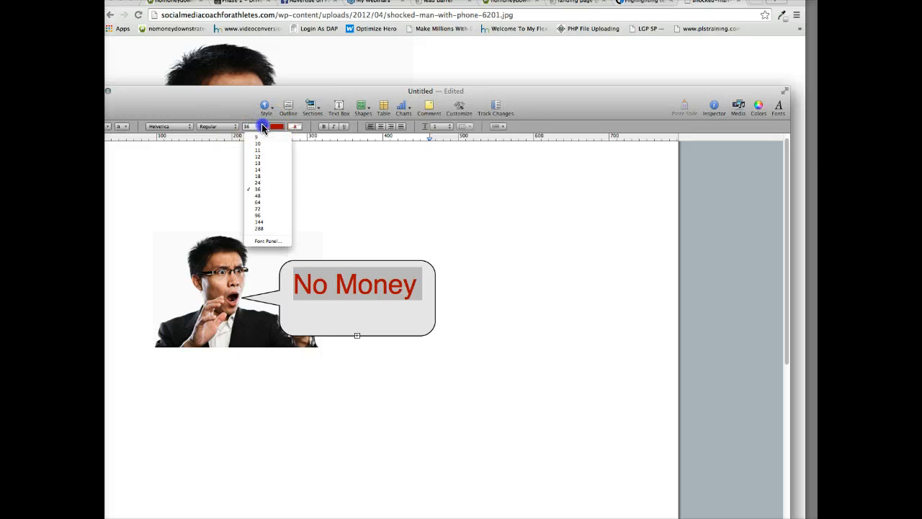
left_click(263, 182)
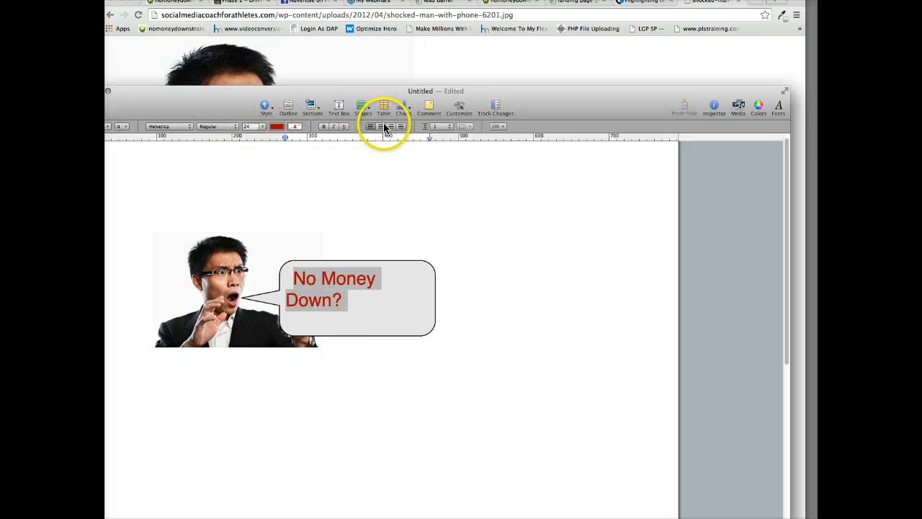
left_click(382, 126)
left_click(180, 130)
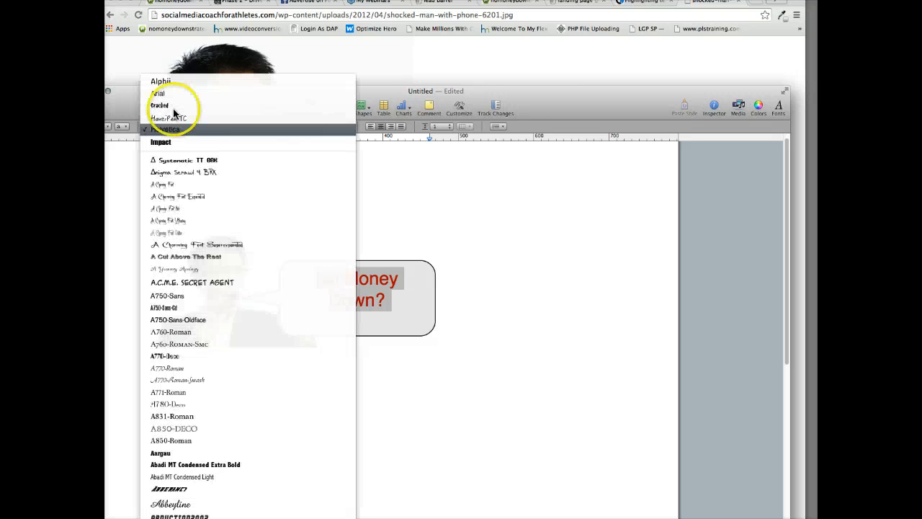
left_click(178, 113)
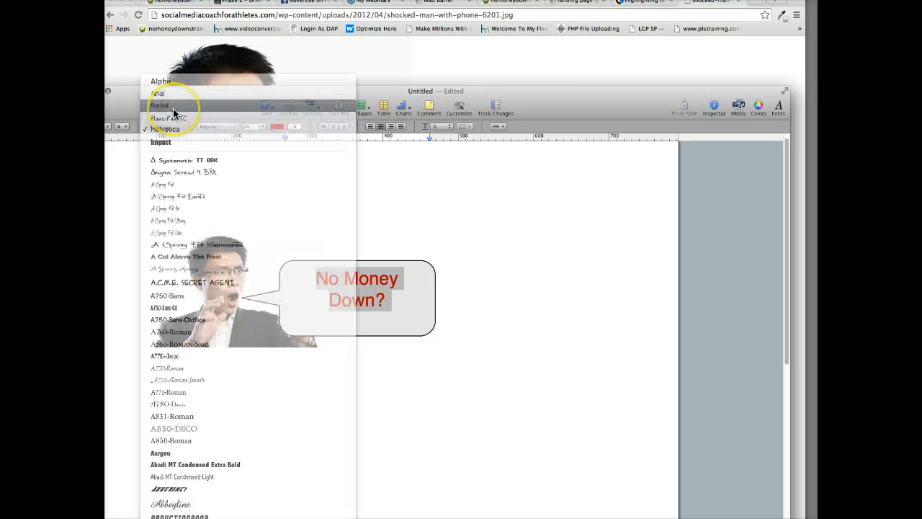
Reduce the speech bubble's height so it fits closely around its single line of text.
left_click(328, 336)
left_click(351, 302)
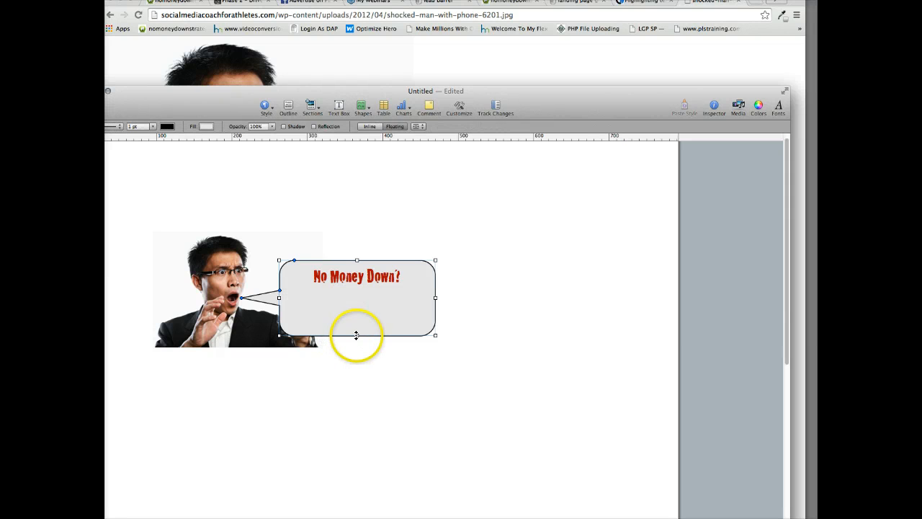
left_click_drag(354, 336, 357, 295)
Deselect the bubble and capture a screenshot of the area enclosing the shocked man and the speech bubble.
left_click(308, 448)
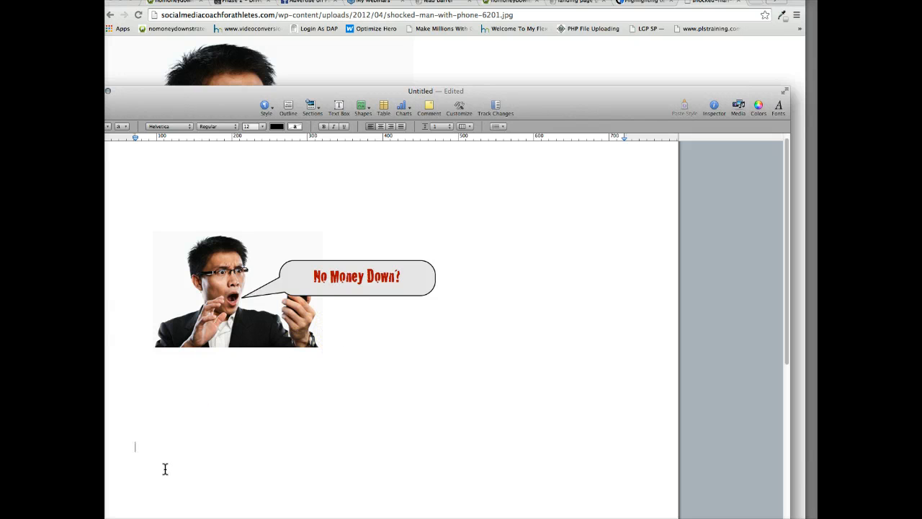
left_click_drag(138, 229, 438, 377)
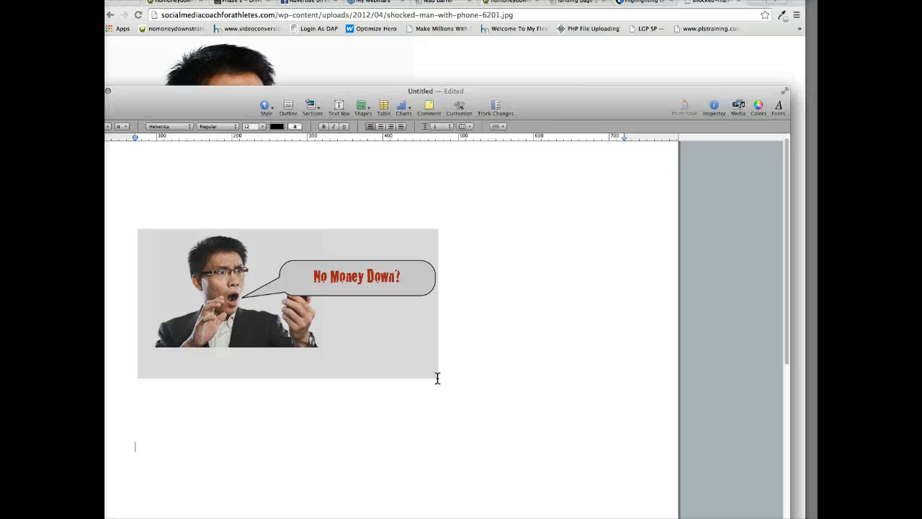
left_click(438, 378)
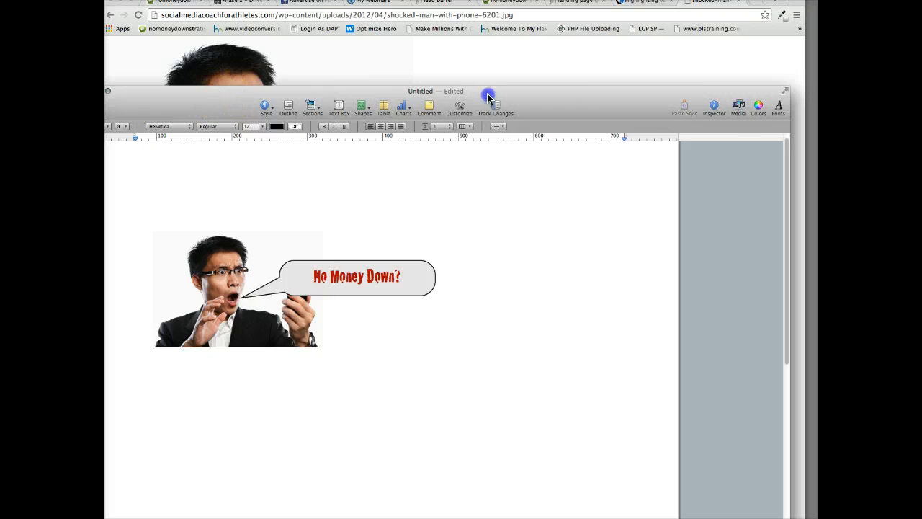
Switch to the Facebook ad page and upload "pic 2015-03-10 at 3.21.57 PM.png" from the Desktop as the ad image.
left_click_drag(488, 94, 228, 80)
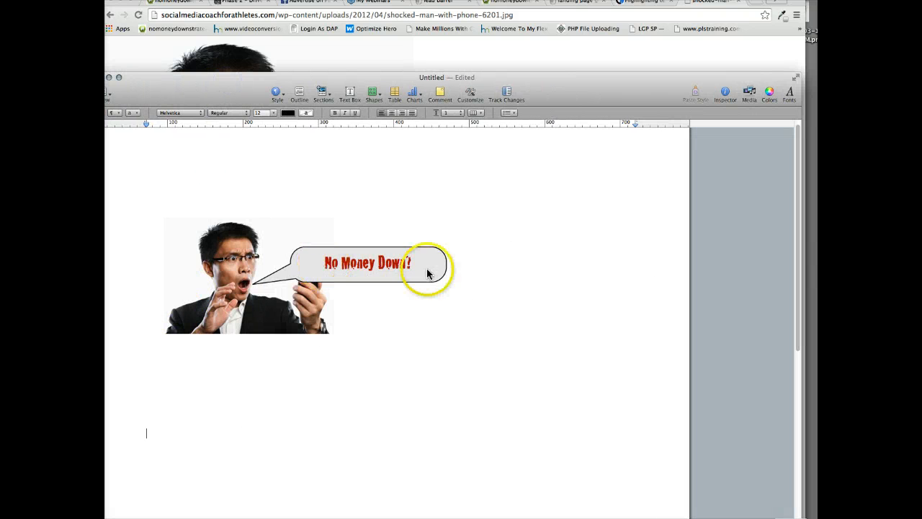
left_click(330, 53)
left_click(286, 3)
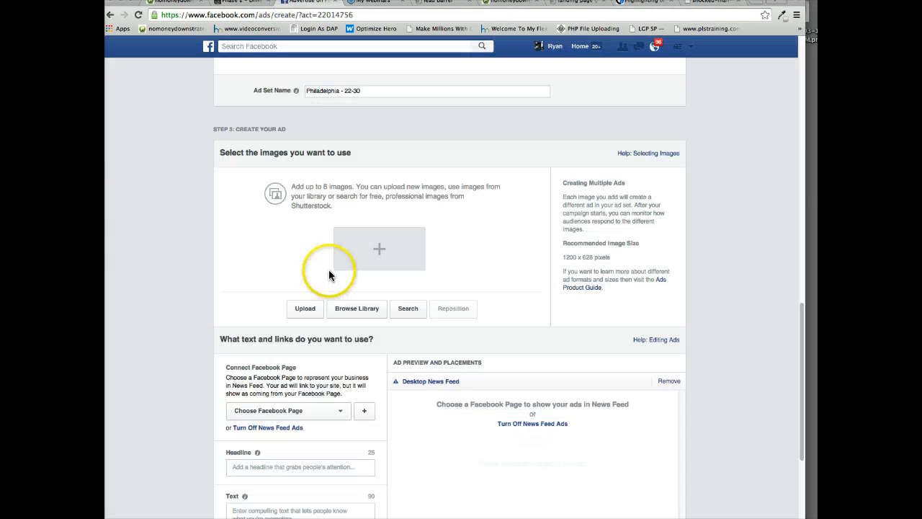
left_click(304, 306)
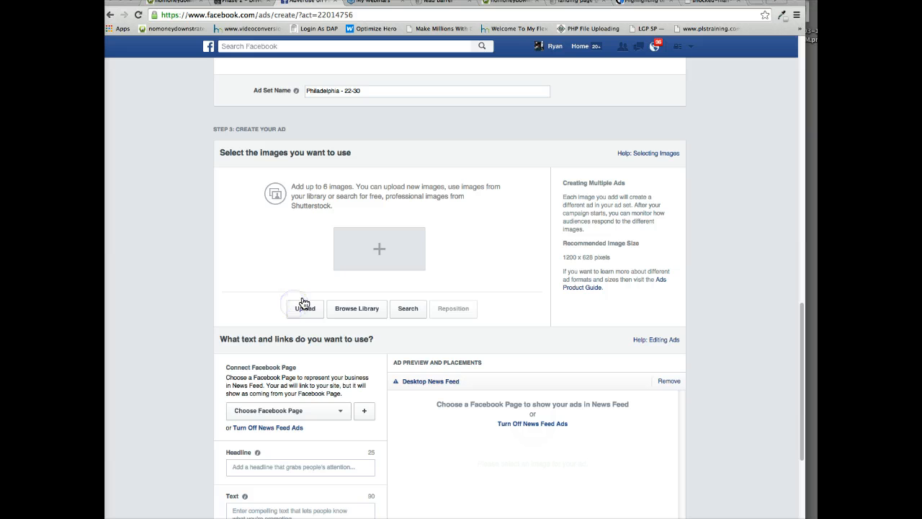
left_click(305, 306)
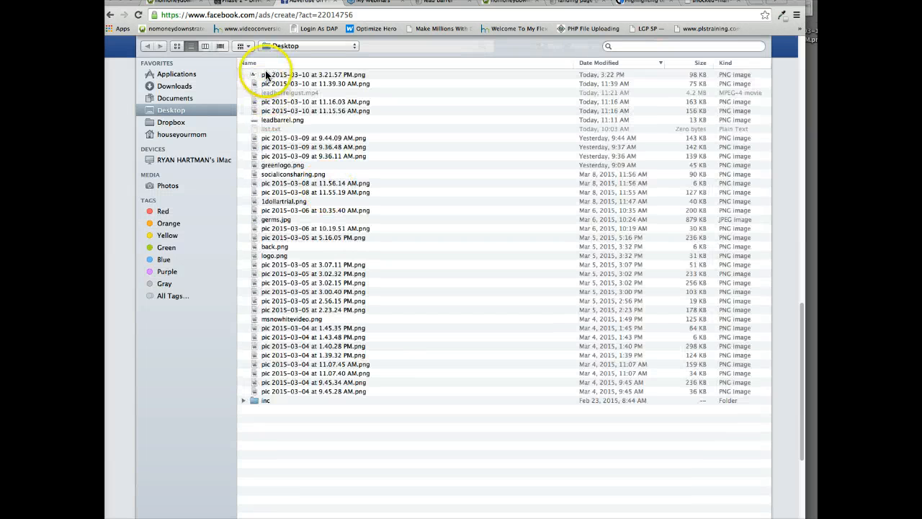
double_click(268, 76)
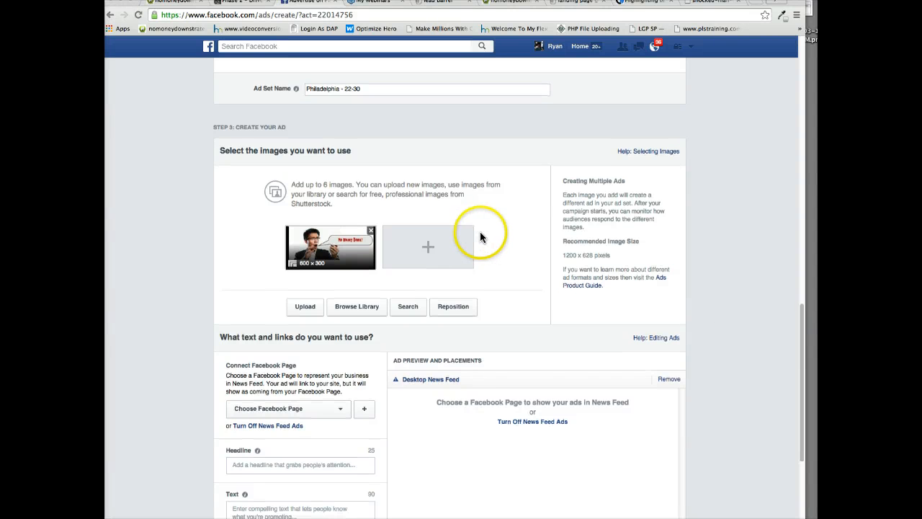
Connect the Facebook Page "Philadelphia Real Estate Deals" to represent the ad in News Feed.
scroll(488, 233, "up", 2)
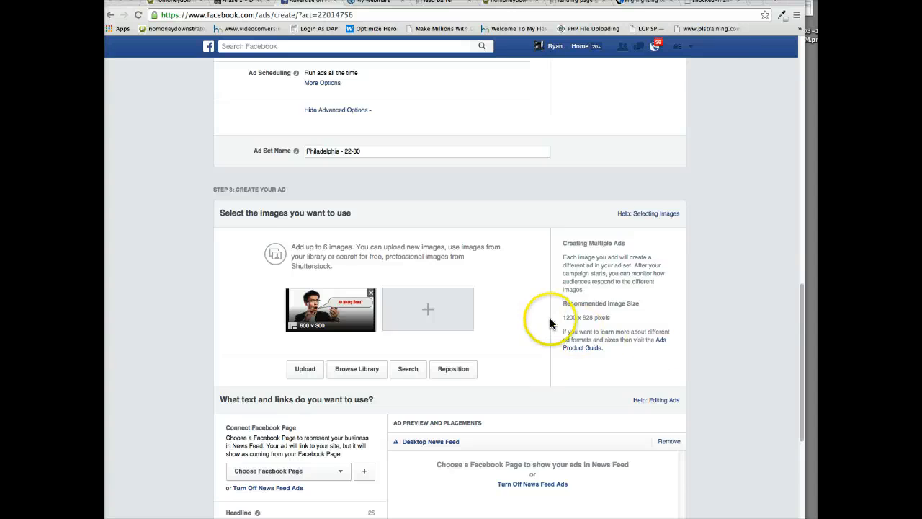
scroll(549, 323, "down", 1)
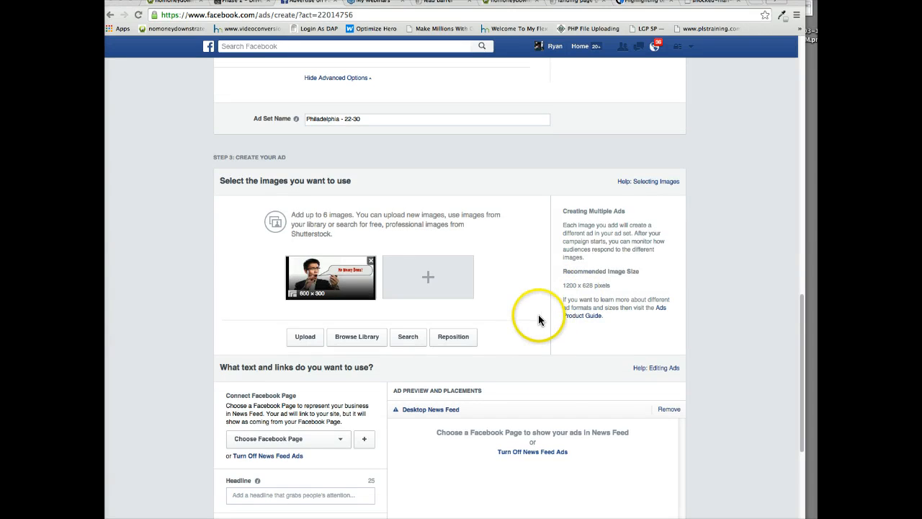
scroll(538, 314, "down", 2)
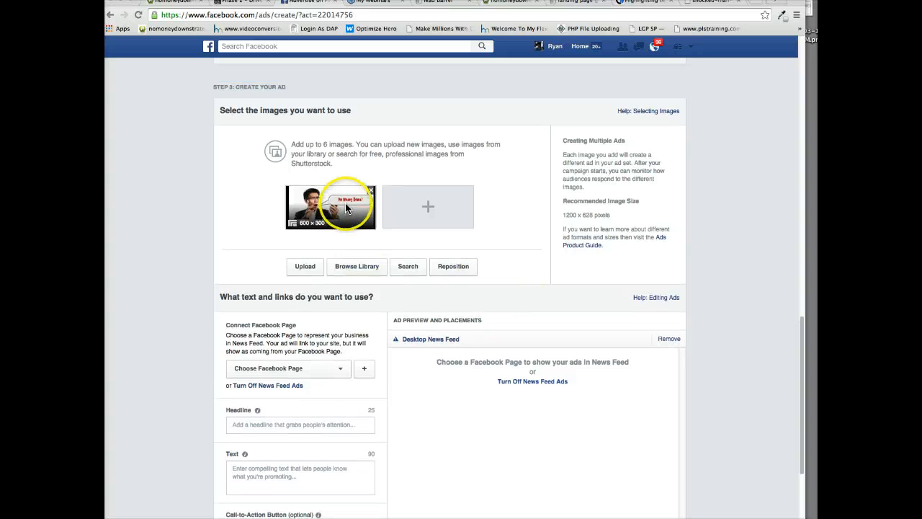
scroll(339, 227, "down", 1)
scroll(317, 260, "down", 1)
scroll(298, 283, "up", 2)
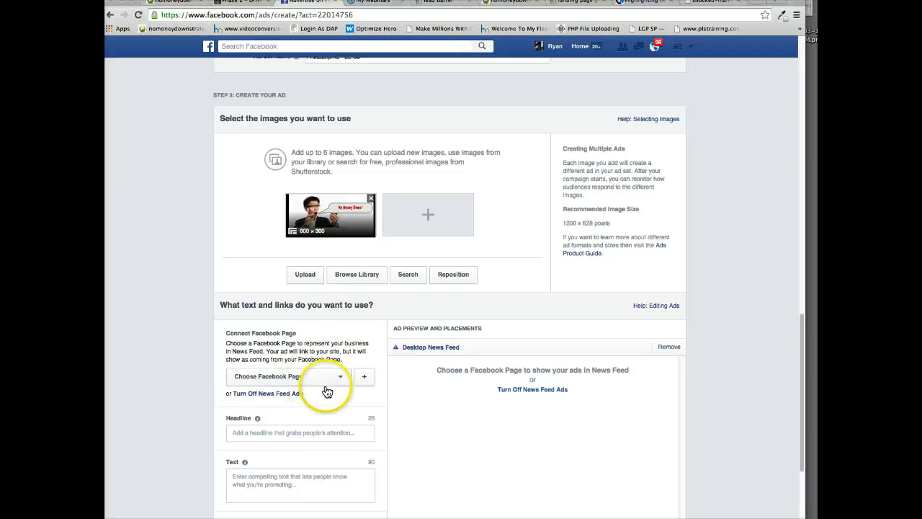
left_click(330, 376)
scroll(339, 318, "down", 1)
scroll(339, 318, "down", 20)
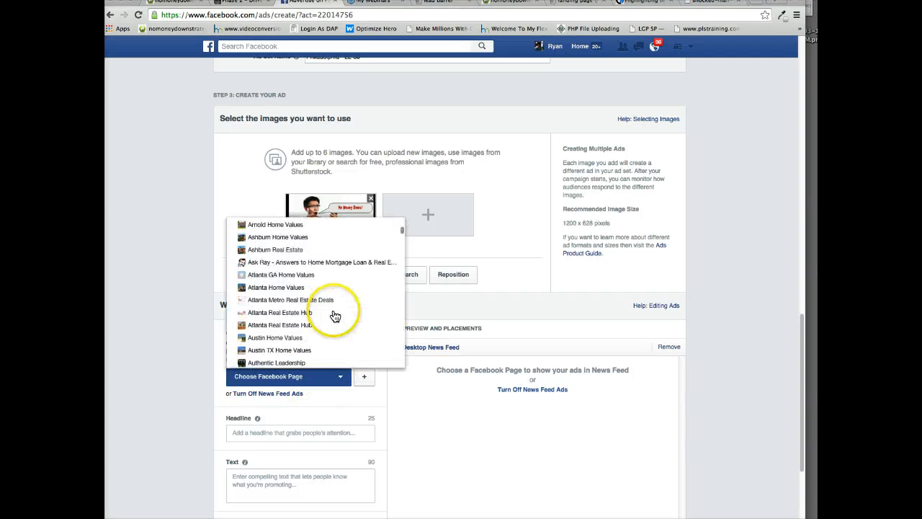
scroll(336, 316, "down", 15)
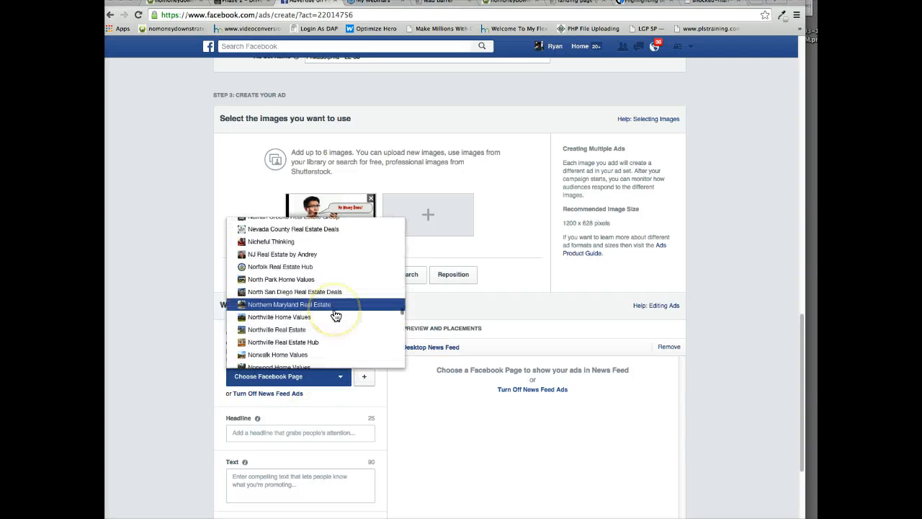
scroll(336, 315, "down", 10)
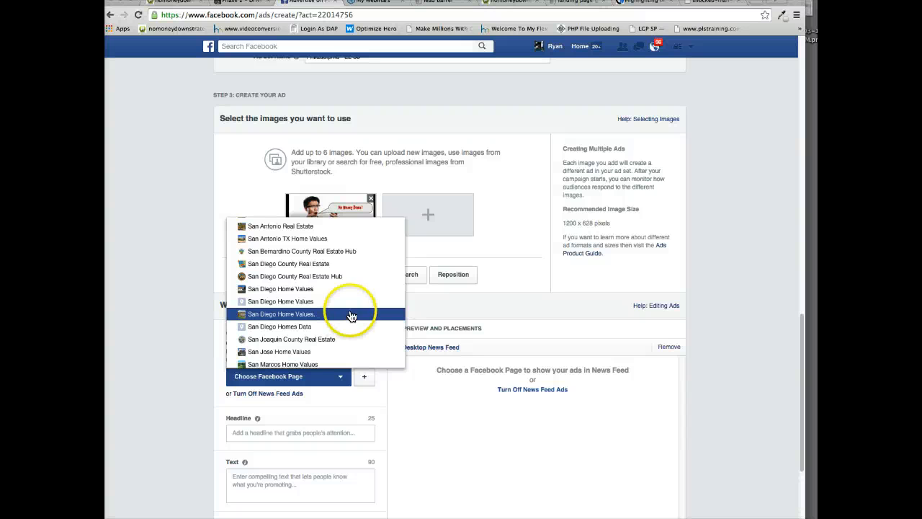
scroll(354, 307, "up", 5)
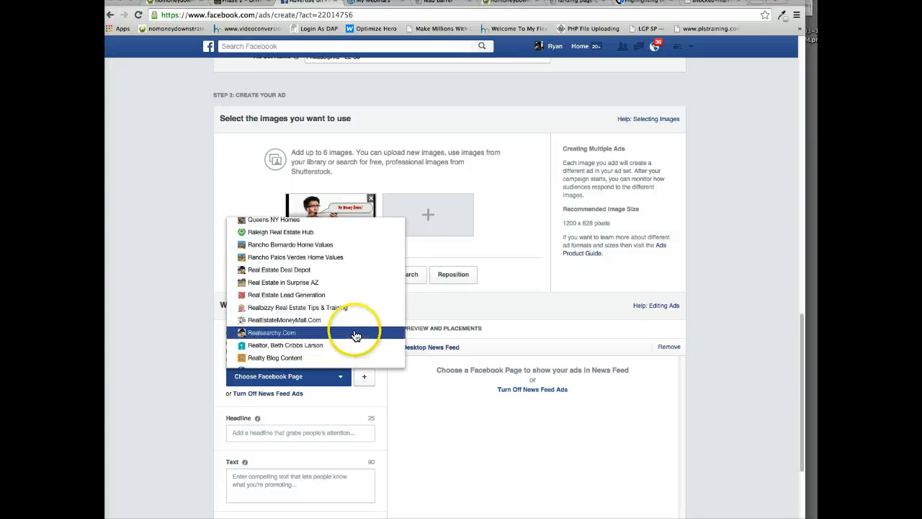
scroll(324, 330, "up", 1)
scroll(324, 330, "up", 4)
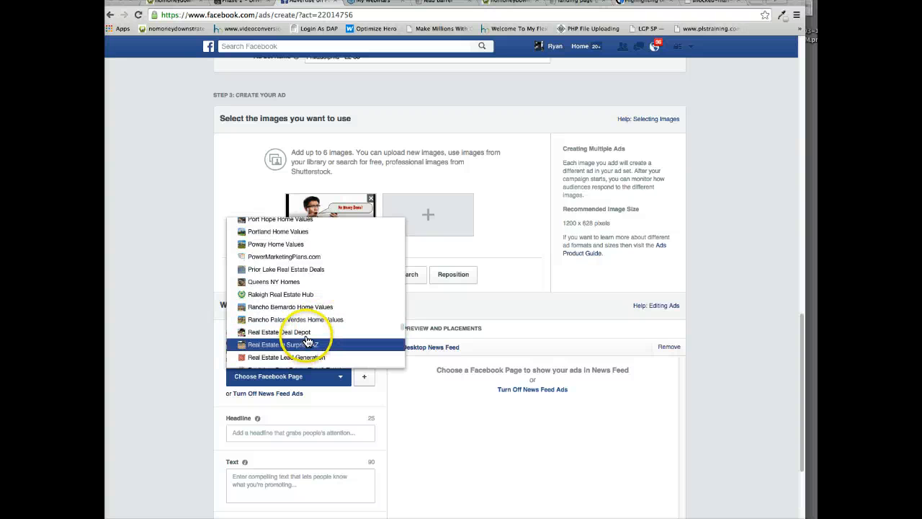
scroll(307, 341, "up", 7)
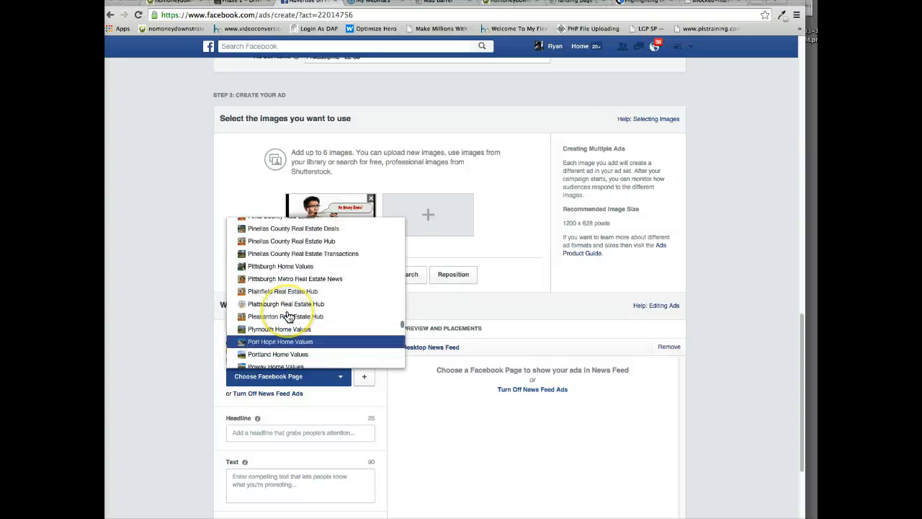
scroll(288, 317, "up", 3)
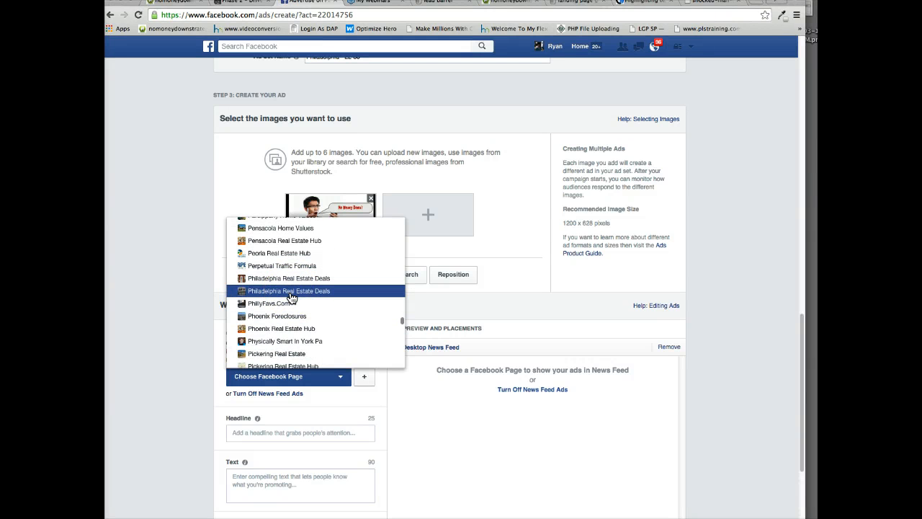
left_click(291, 291)
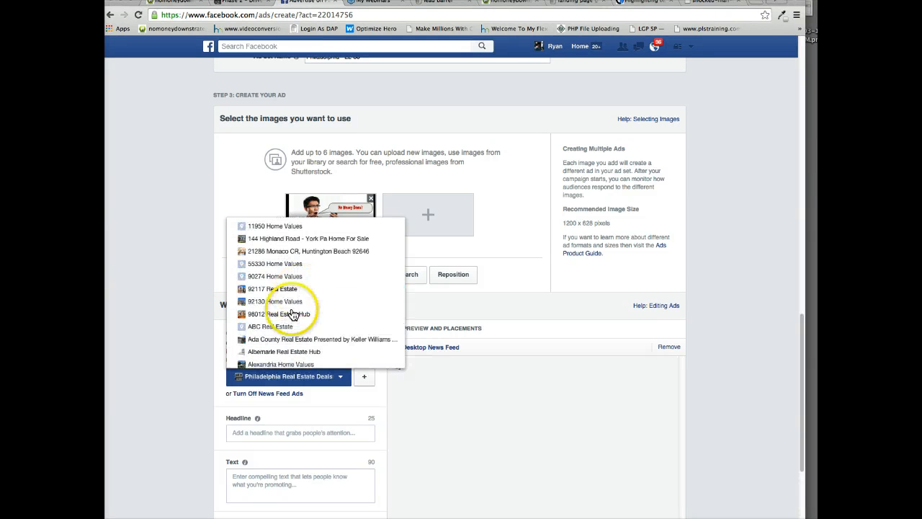
Change the connected Facebook Page that represents the ad in News Feed to "Real Estate Deal Depot".
scroll(273, 387, "down", 3)
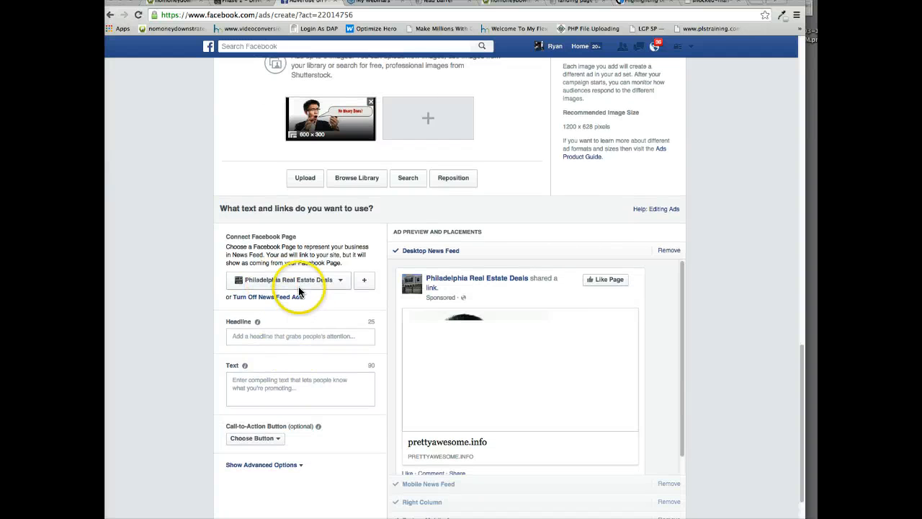
left_click(306, 280)
scroll(291, 396, "down", 20)
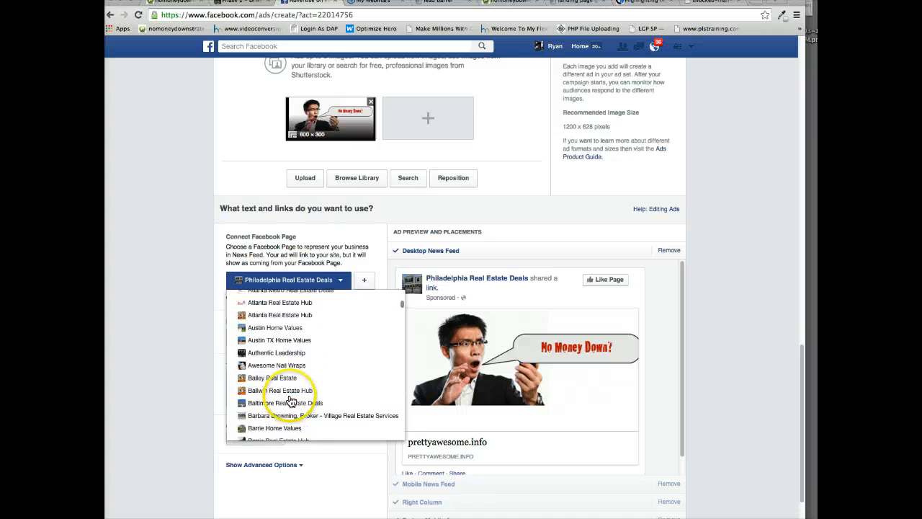
scroll(291, 401, "down", 15)
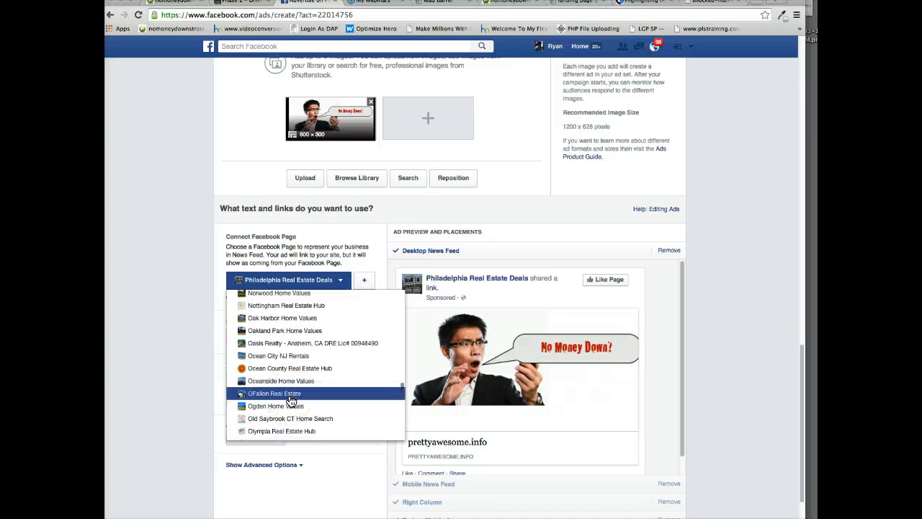
scroll(291, 401, "up", 10)
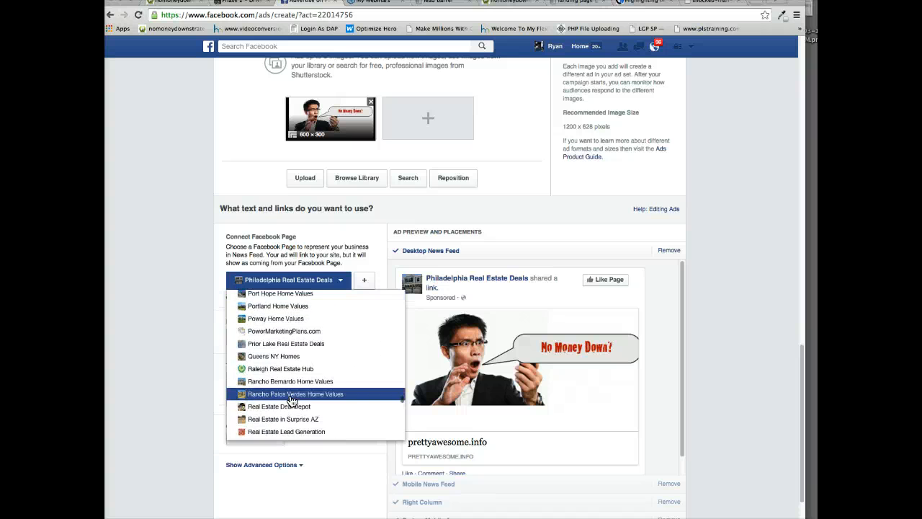
scroll(292, 401, "down", 6)
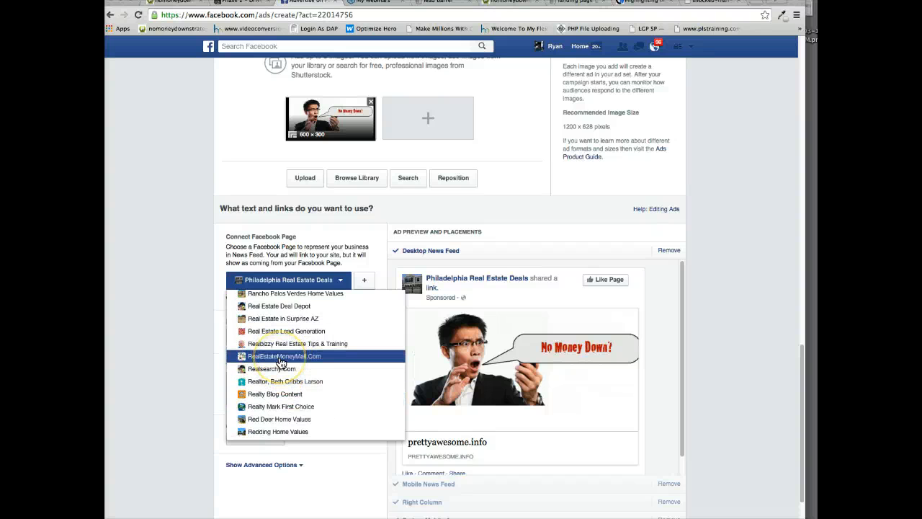
left_click(279, 307)
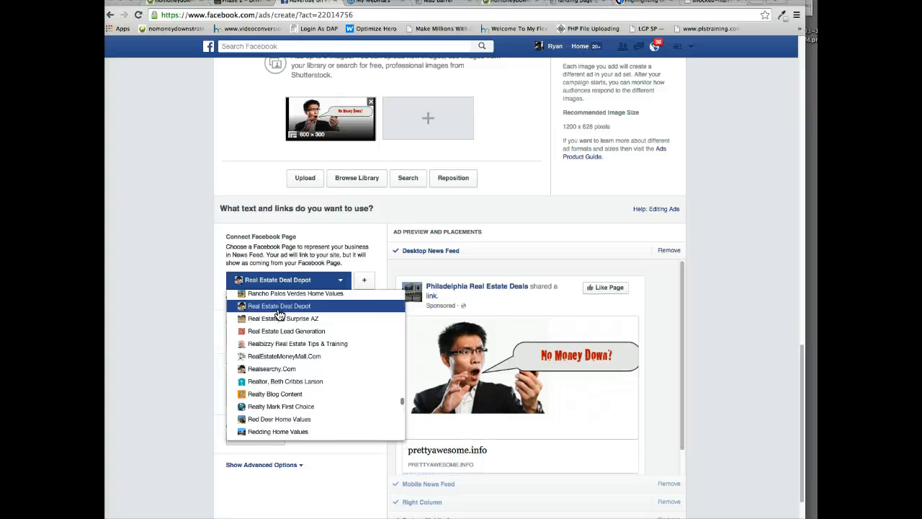
left_click(261, 467)
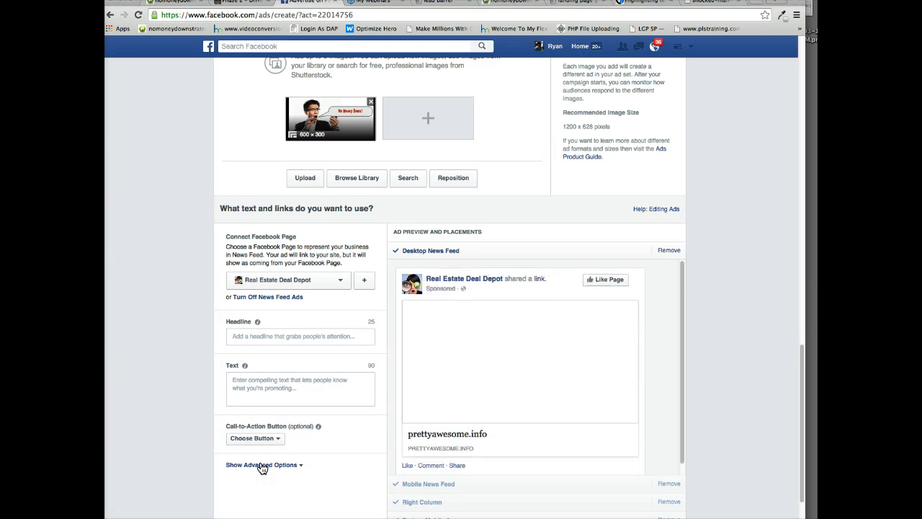
Enter "No Money Down In Philly?" as the ad's headline.
left_click(283, 339)
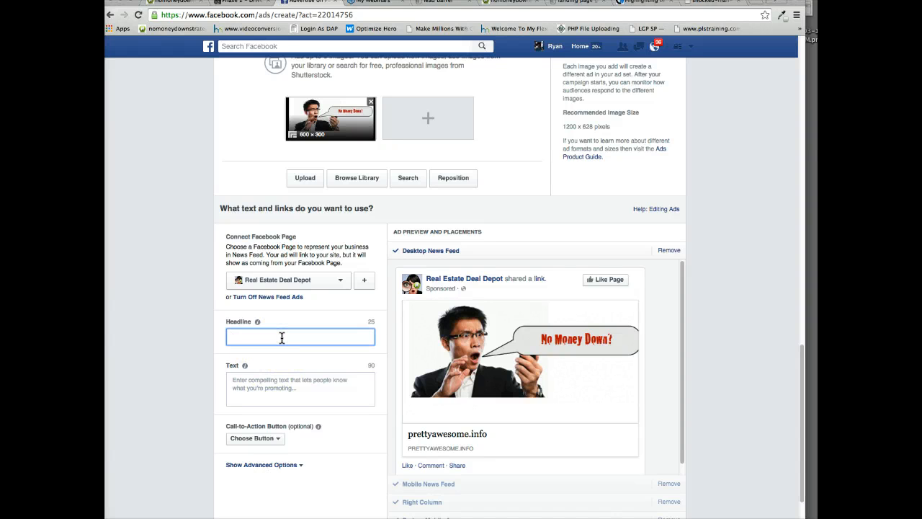
type("No Money")
key("BackSpace")
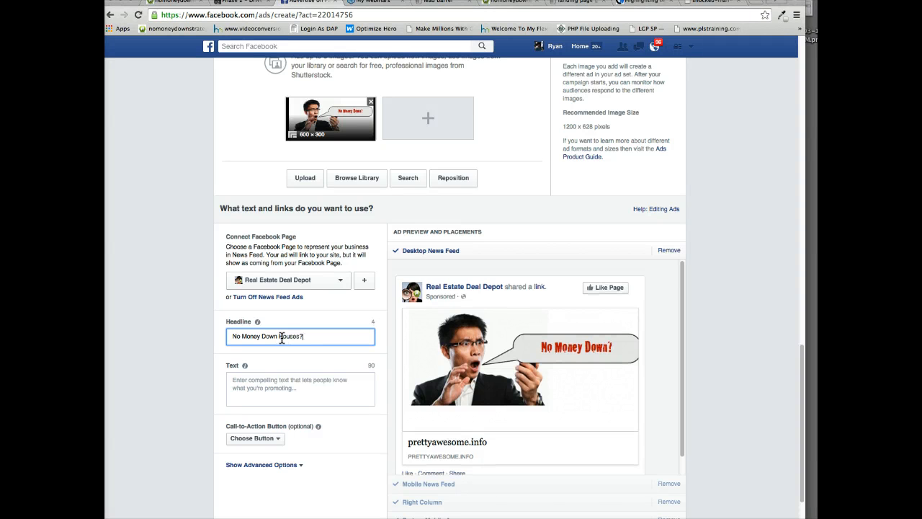
key("BackSpace")
key("BackSpace")
key("BackSpace")
key("BackSpace")
key("BackSpace")
key("BackSpace")
key("BackSpace")
key("BackSpace")
key("BackSpace")
key("BackSpace")
key("BackSpace")
key("BackSpace")
key("BackSpace")
key("BackSpace")
key("BackSpace")
key("BackSpace")
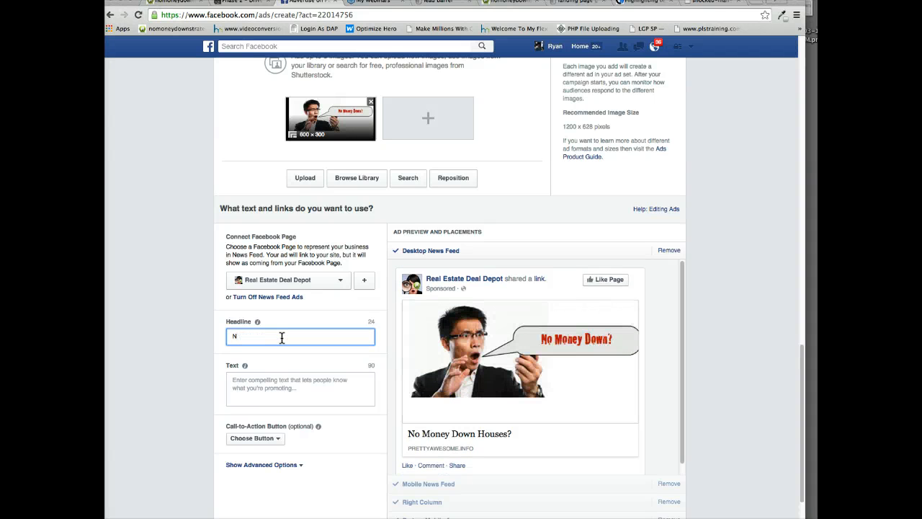
type("o")
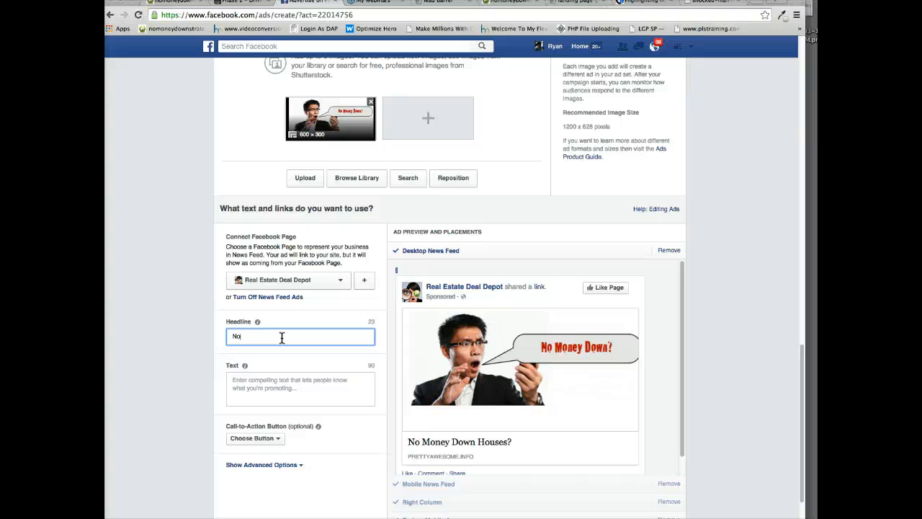
type(" Money Down in Philly?")
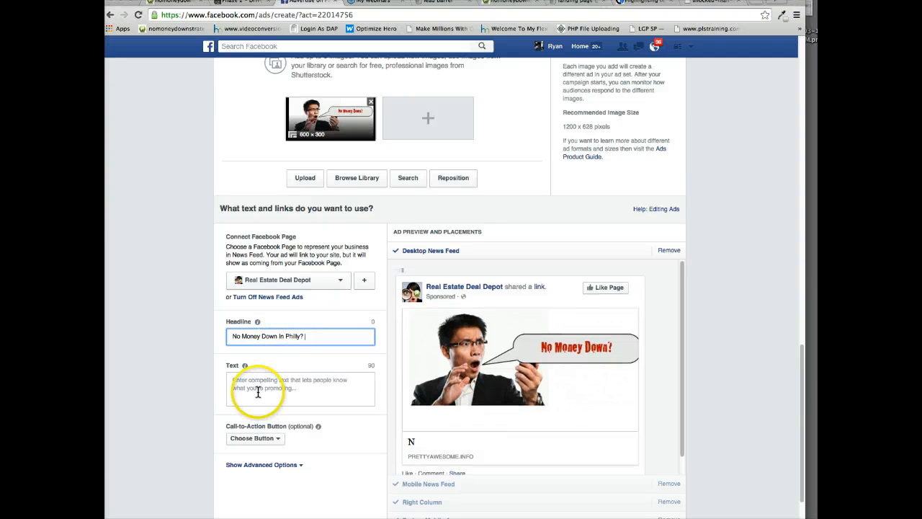
Copy the capture page's headline, "3 Strategies For Buying A Philadelphia Area Home With Little or ZERO Money Down", into the ad's text.
left_click(260, 386)
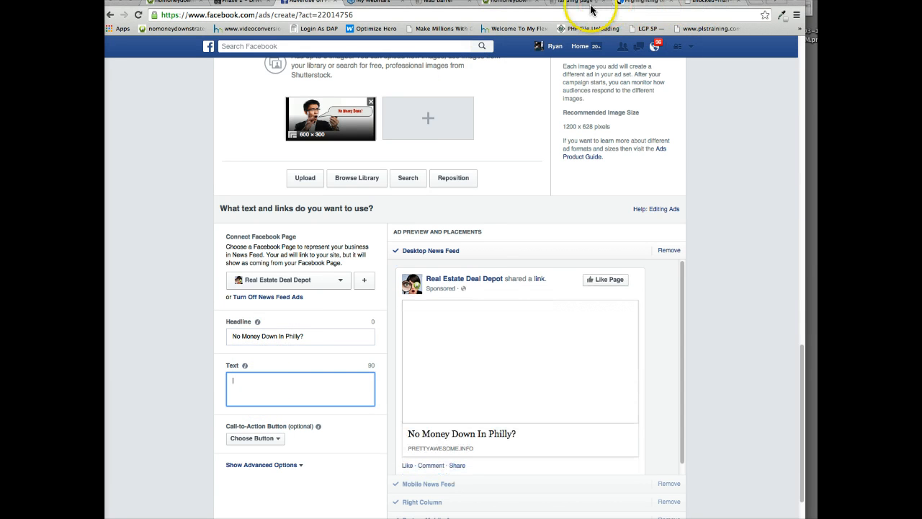
left_click(561, 3)
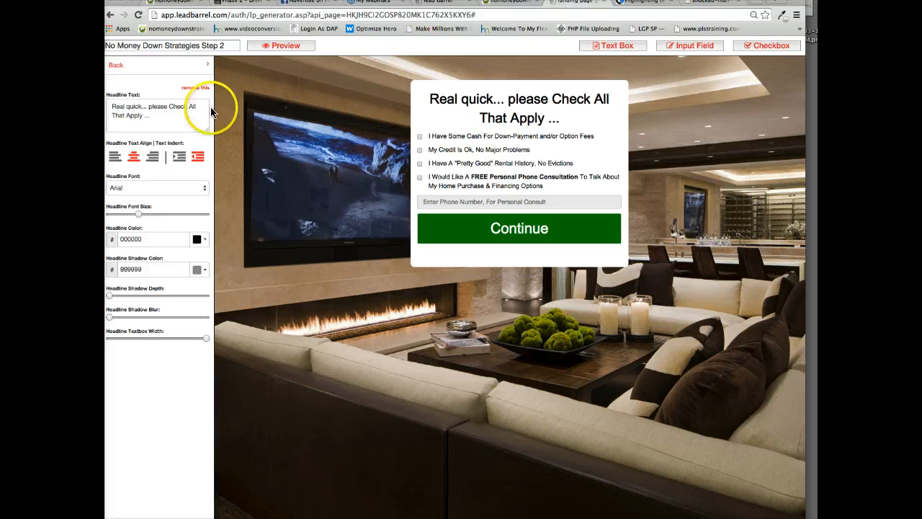
left_click(190, 6)
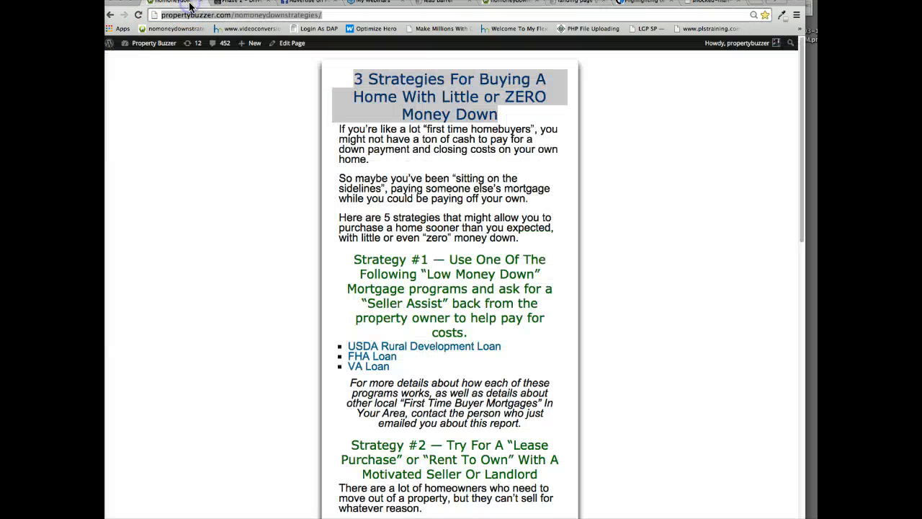
left_click(716, 6)
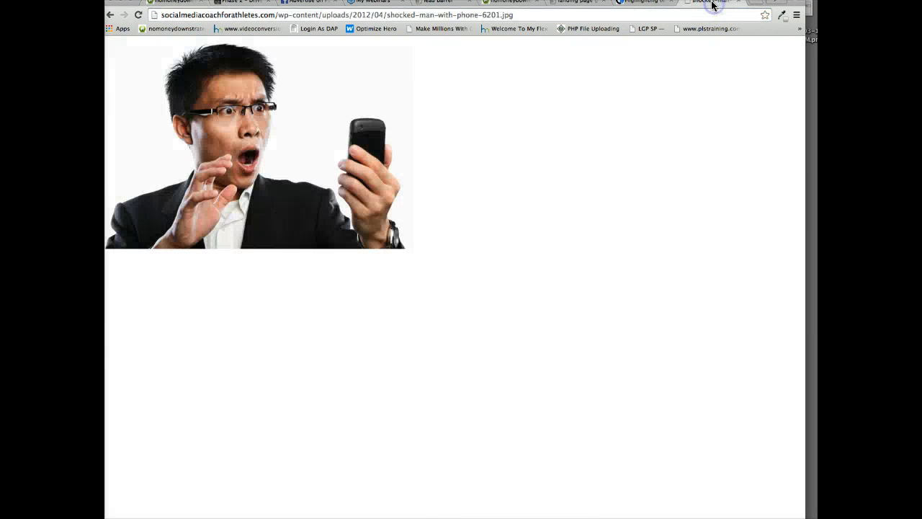
left_click(106, 15)
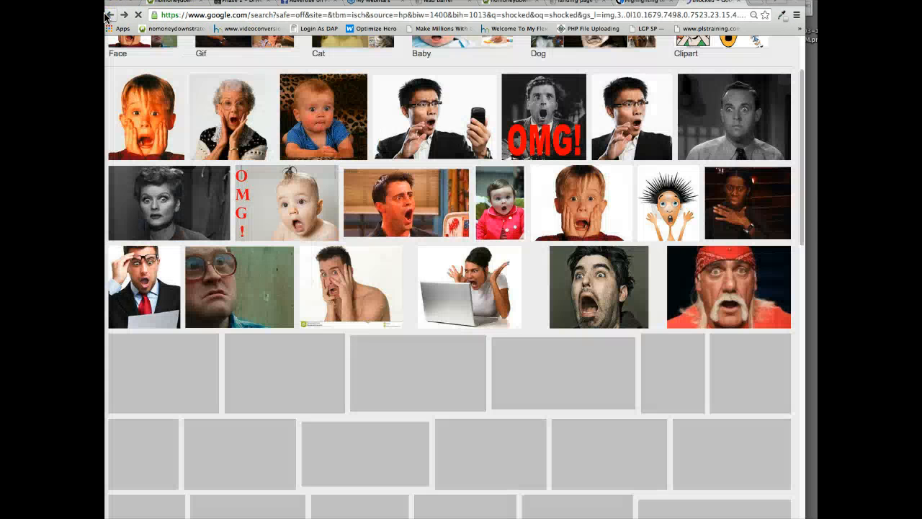
left_click(107, 15)
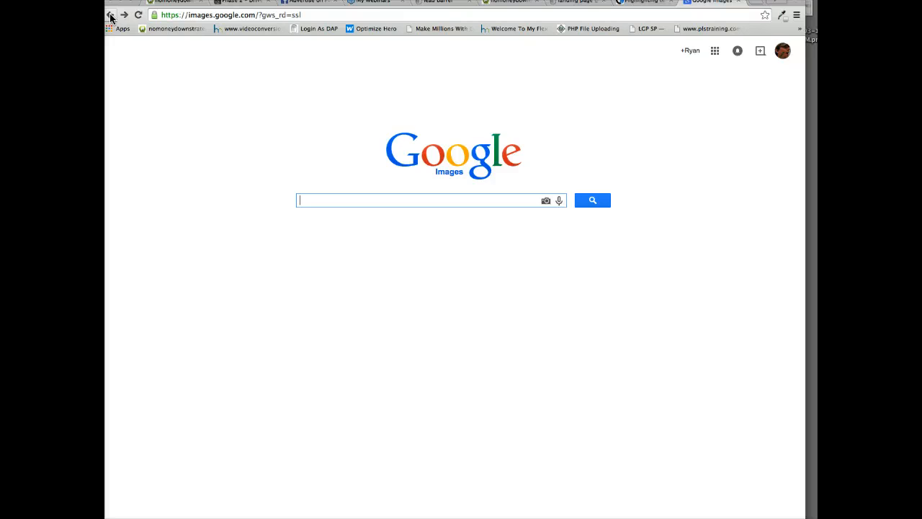
left_click(110, 16)
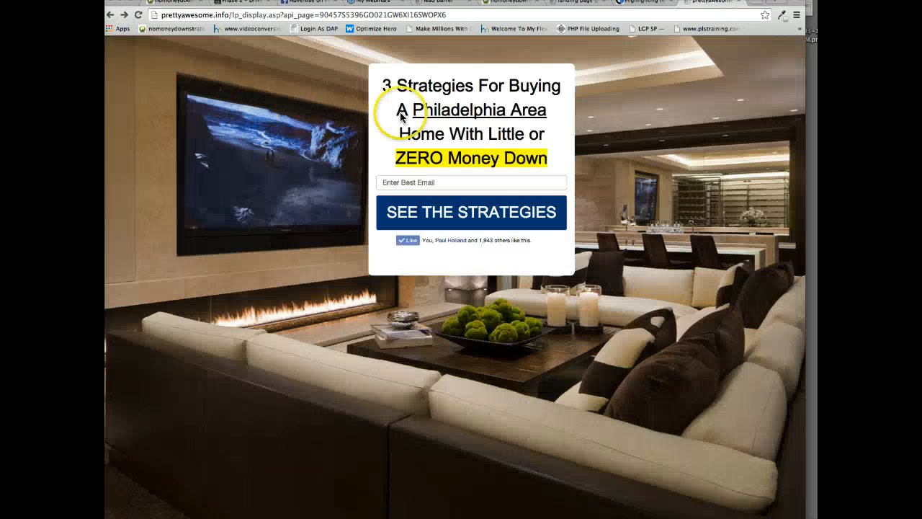
left_click_drag(382, 85, 554, 155)
key("super+c")
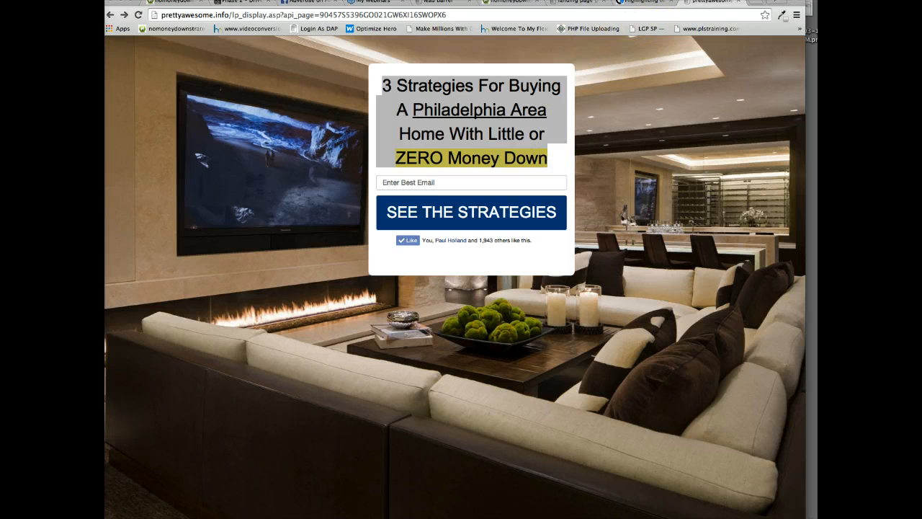
left_click(303, 2)
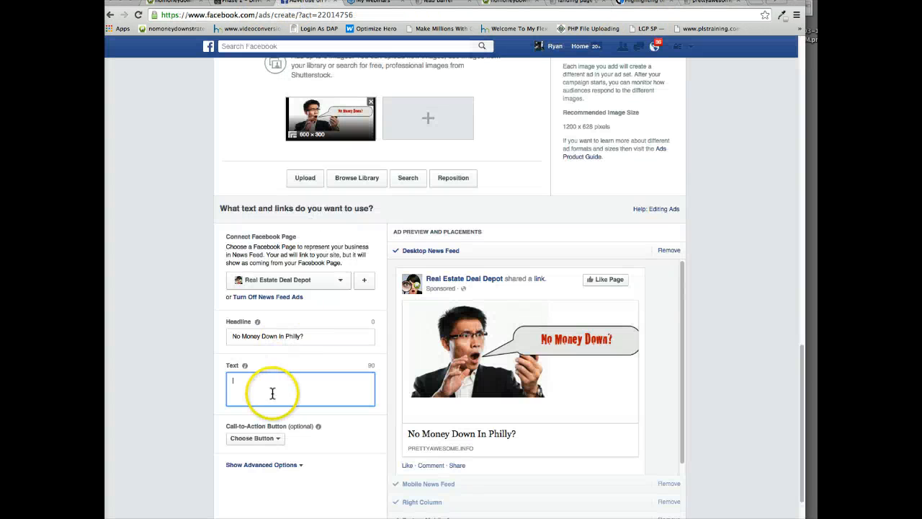
key("super+v")
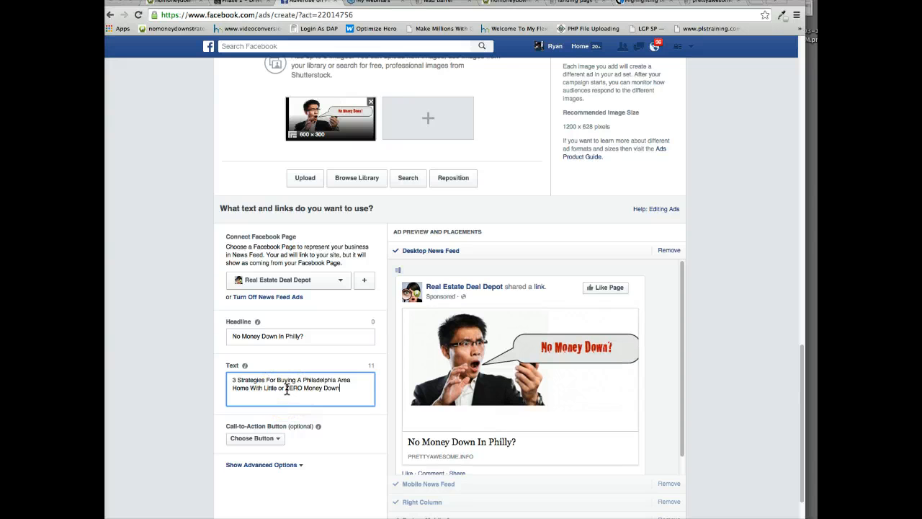
Set the ad's call-to-action button to Learn More.
scroll(286, 403, "down", 1)
left_click(252, 412)
scroll(263, 439, "down", 1)
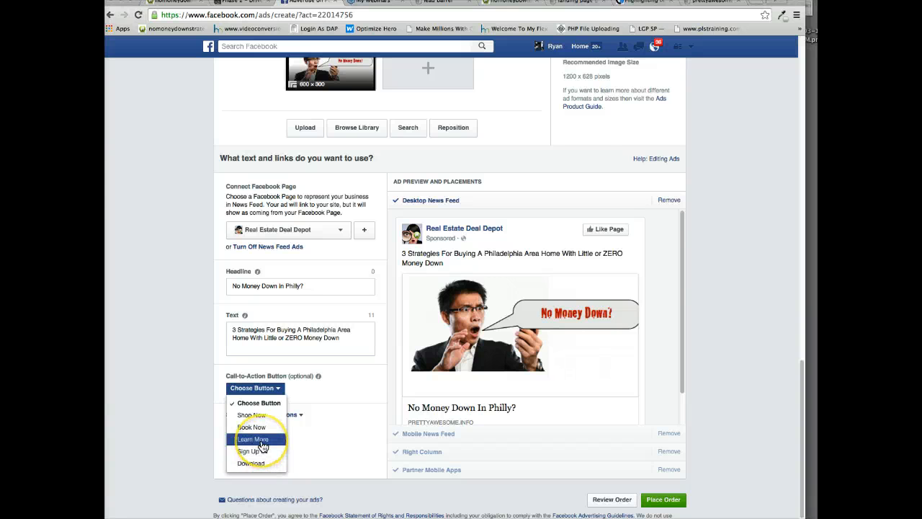
left_click(261, 441)
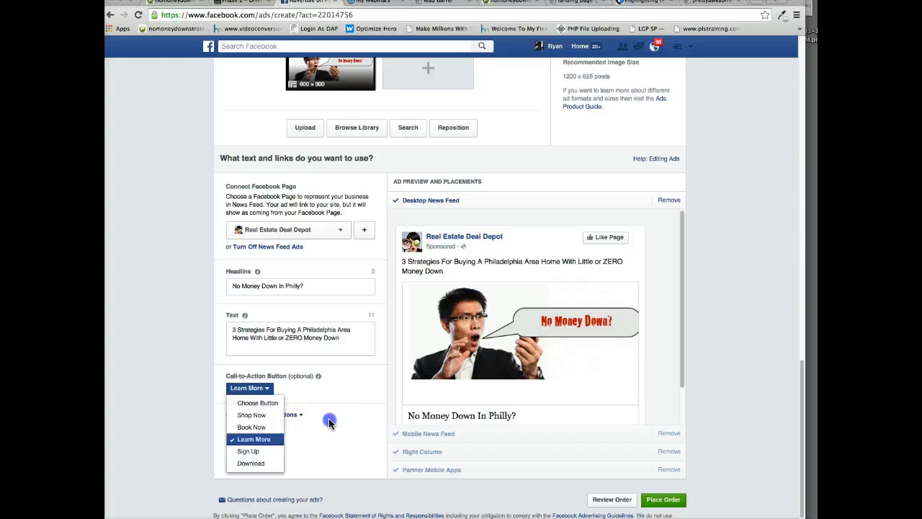
left_click(329, 423)
Show the ad's advanced options and review the ad text, link description field and Desktop News Feed preview.
left_click(288, 415)
left_click(270, 462)
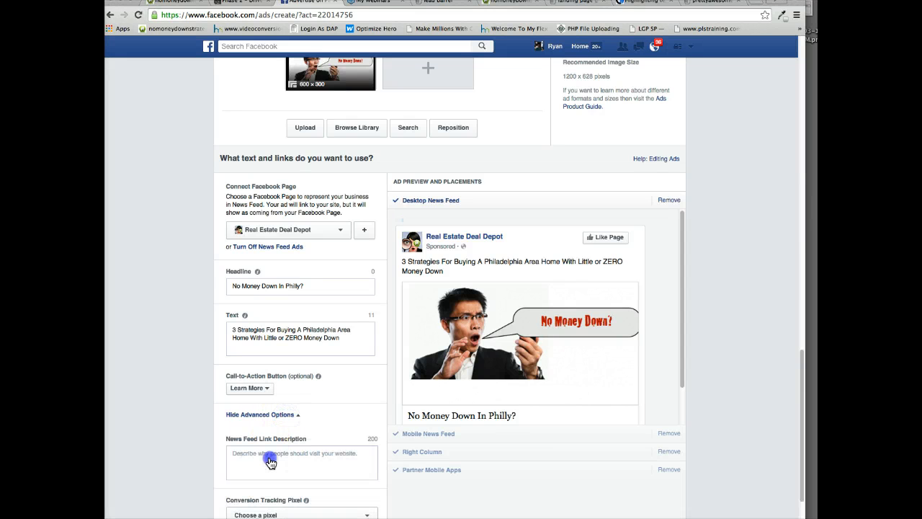
scroll(273, 458, "down", 3)
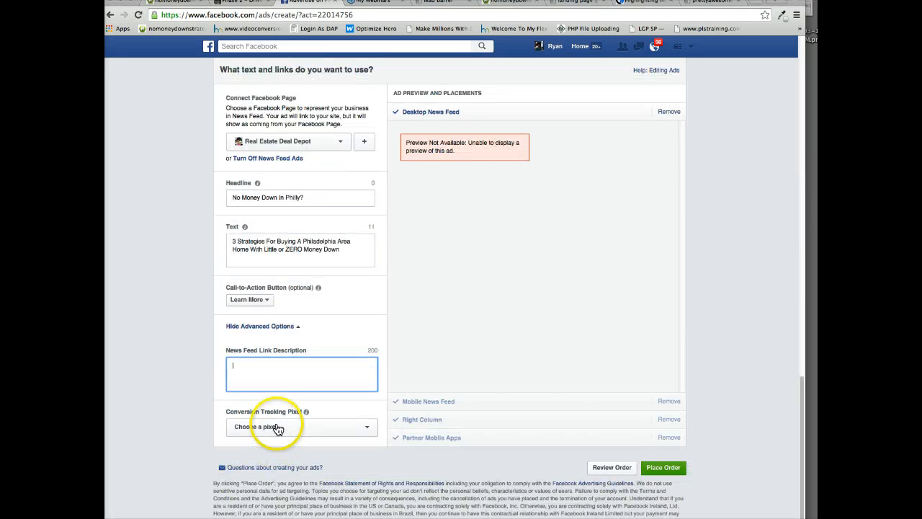
scroll(286, 380, "up", 1)
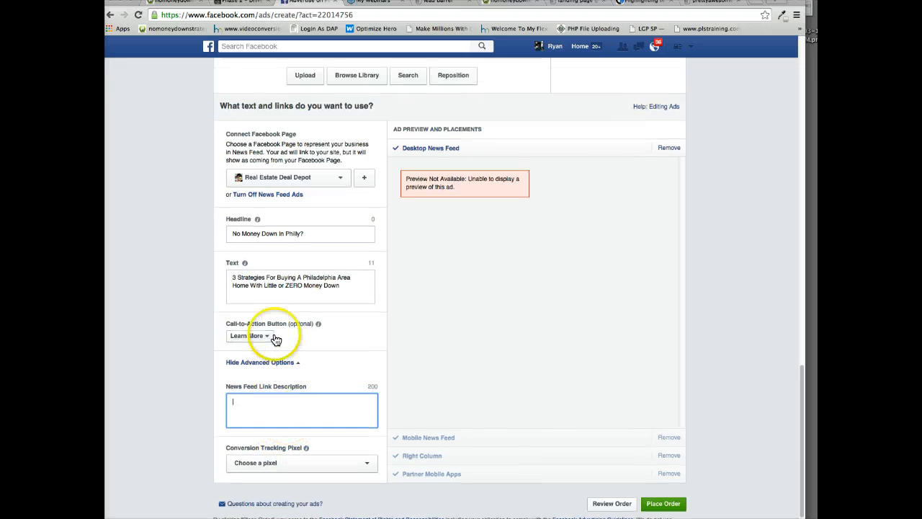
left_click(273, 286)
scroll(259, 260, "up", 2)
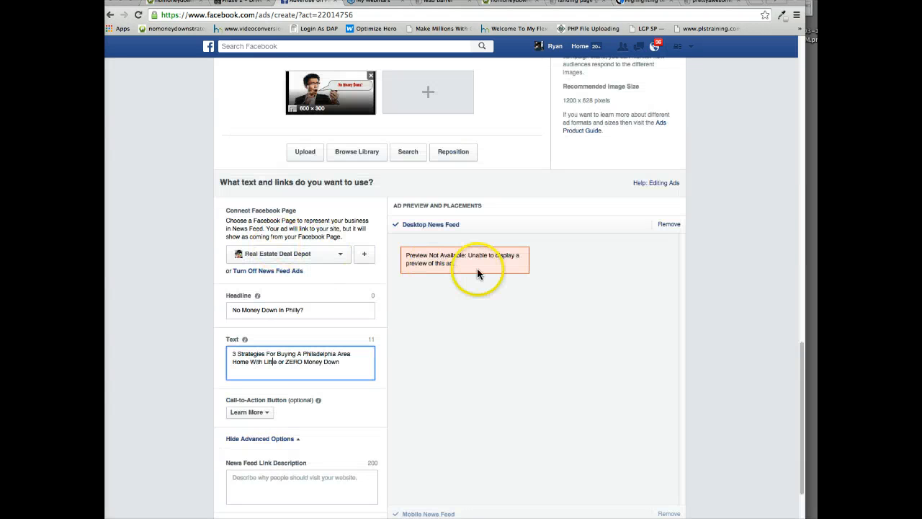
scroll(371, 350, "down", 5)
scroll(372, 346, "up", 1)
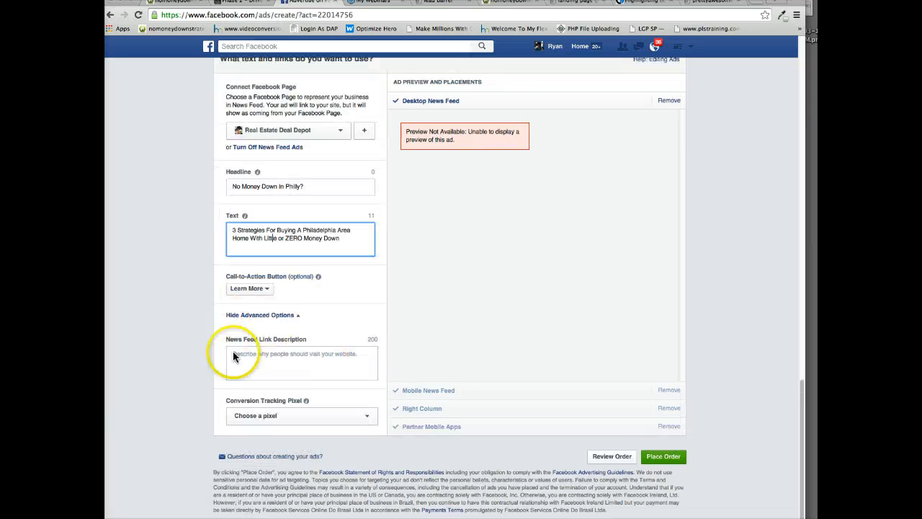
Set the News Feed link description to "Instant FREE Download. These 3 Ideas might have you owning your own home sooner than you planned?".
left_click(232, 353)
scroll(242, 353, "up", 12)
scroll(303, 311, "down", 7)
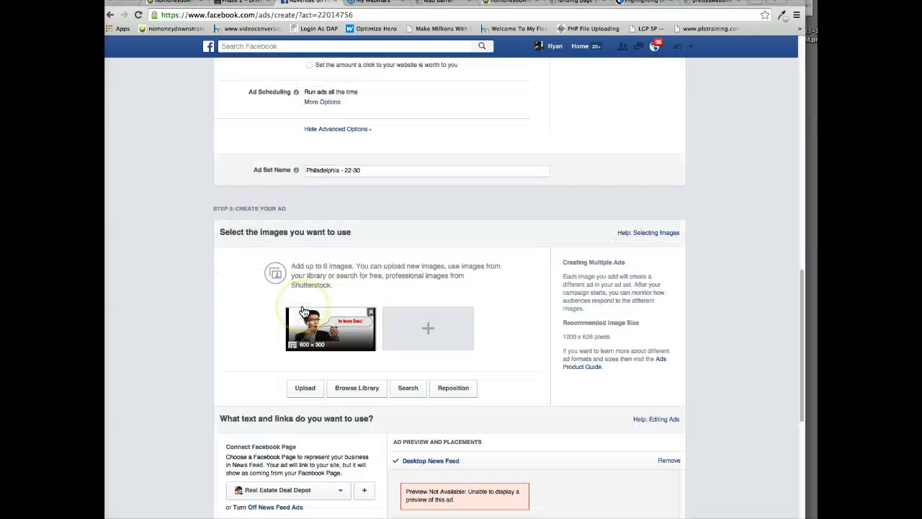
scroll(303, 311, "down", 9)
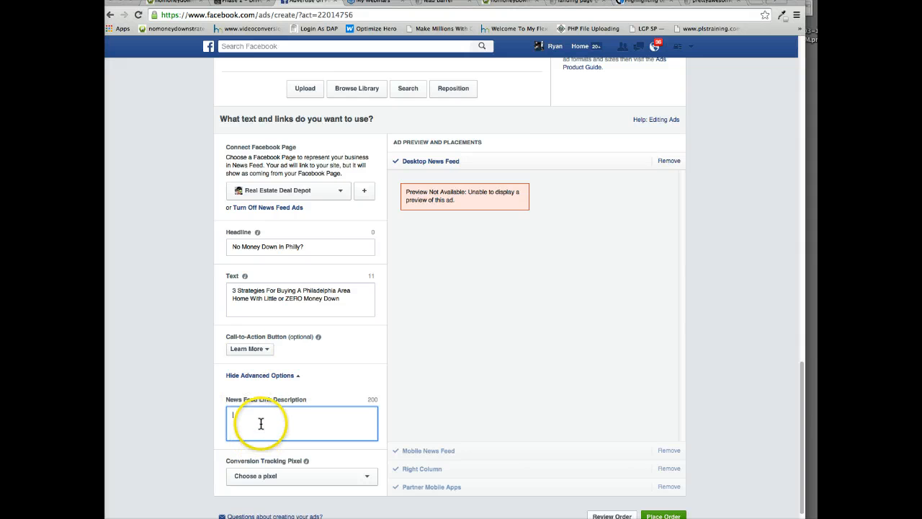
scroll(261, 426, "down", 1)
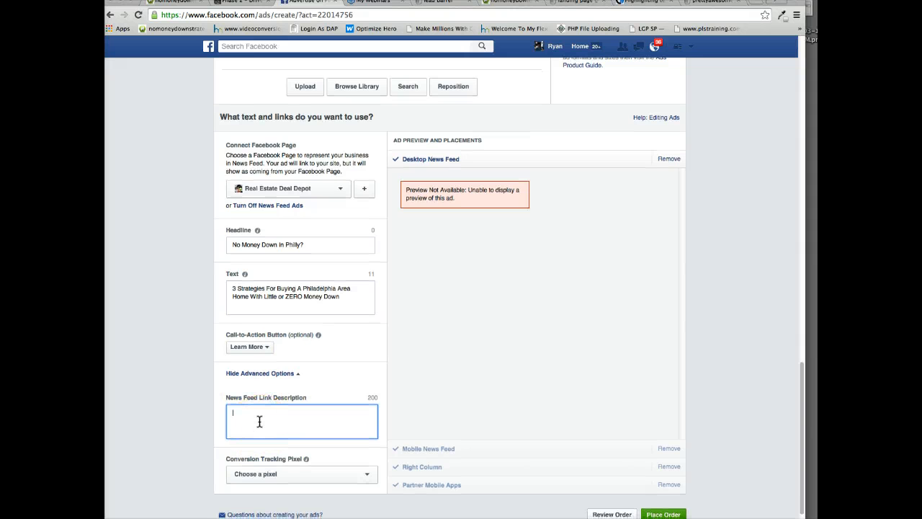
type("Insta")
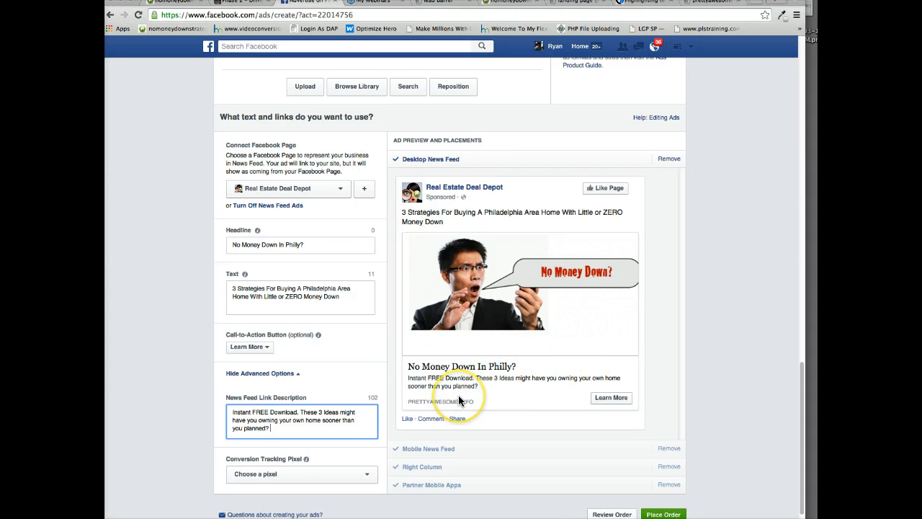
scroll(573, 322, "down", 1)
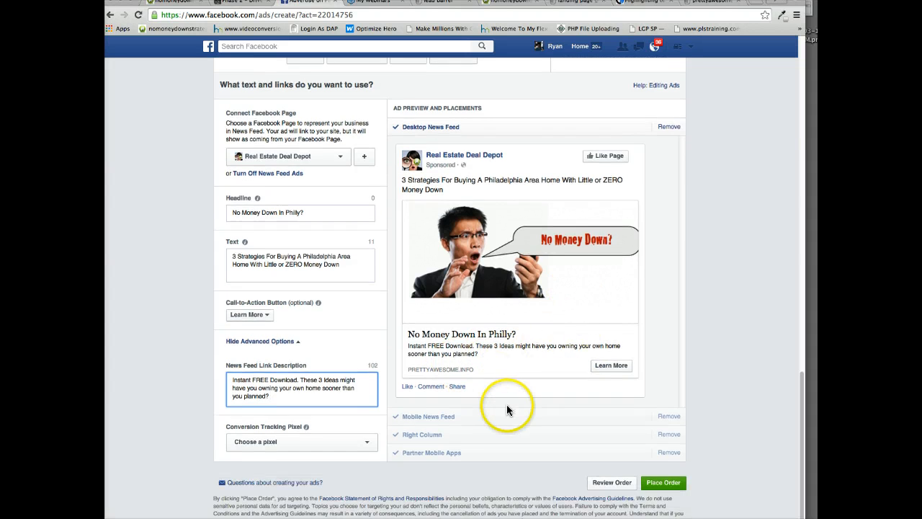
scroll(438, 309, "up", 20)
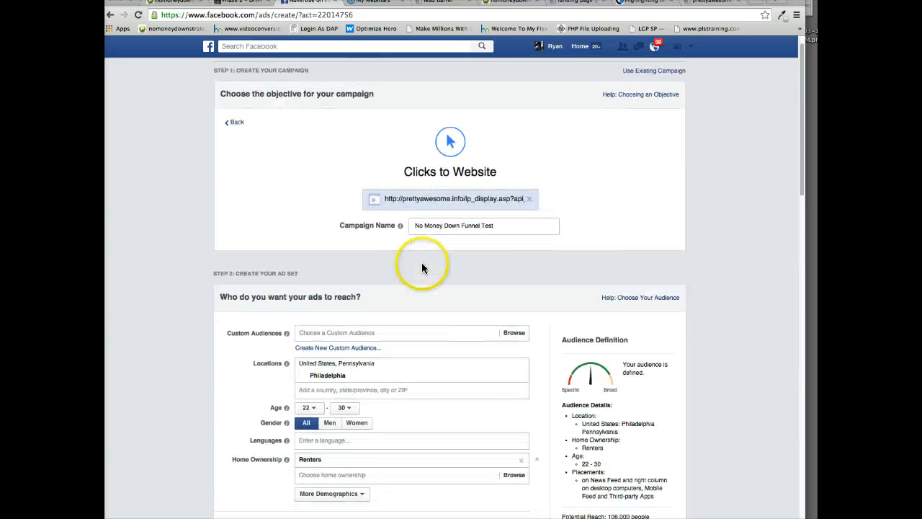
Check the finished campaign settings and ad preview, place the ad order and continue past the order confirmation.
scroll(423, 267, "down", 10)
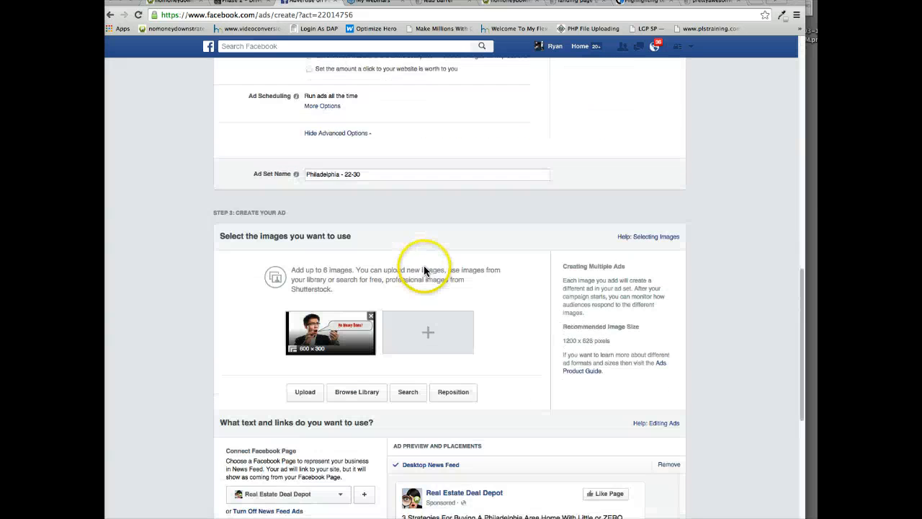
scroll(424, 270, "down", 4)
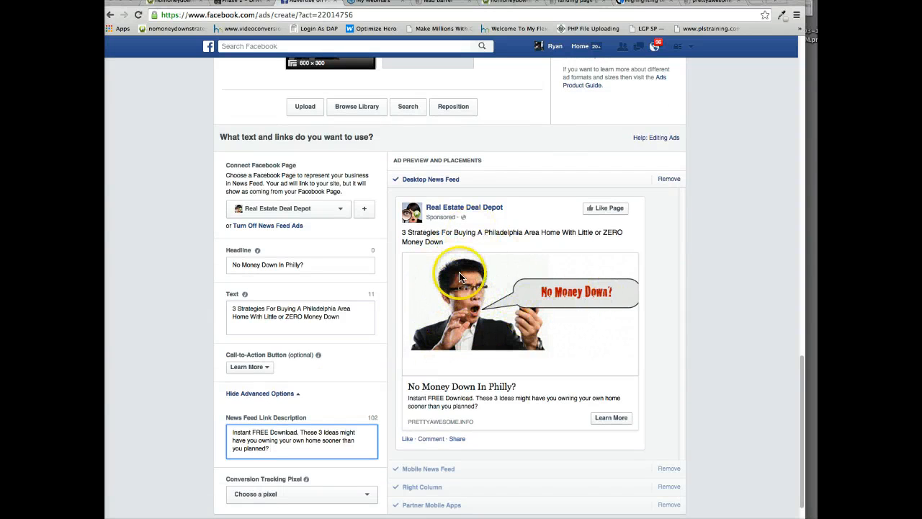
scroll(456, 306, "down", 1)
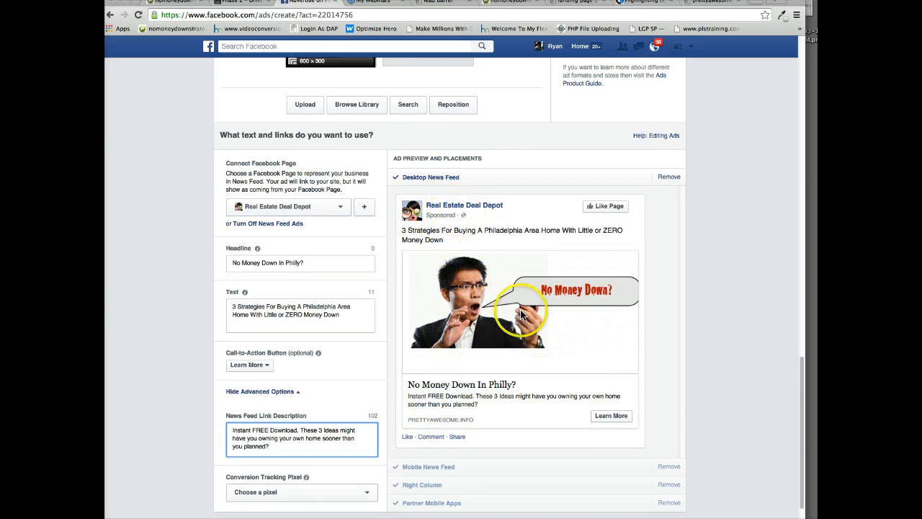
scroll(667, 422, "down", 3)
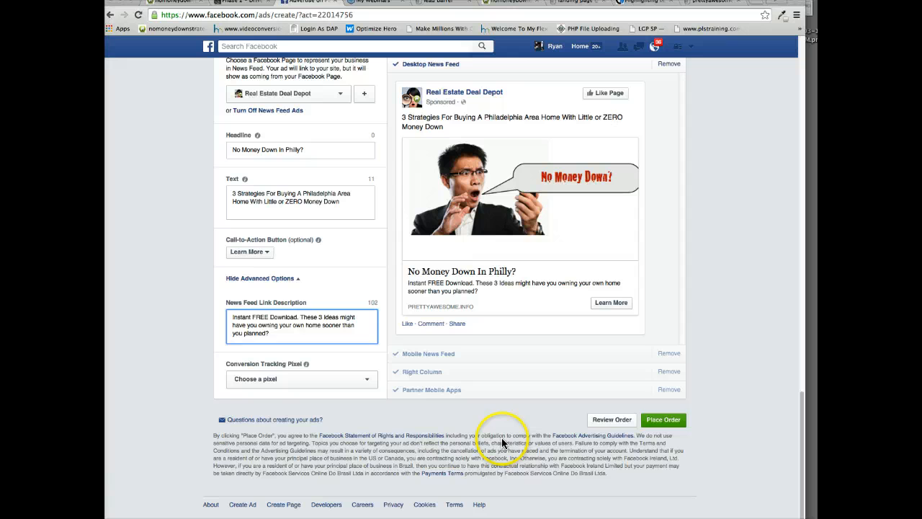
left_click(666, 422)
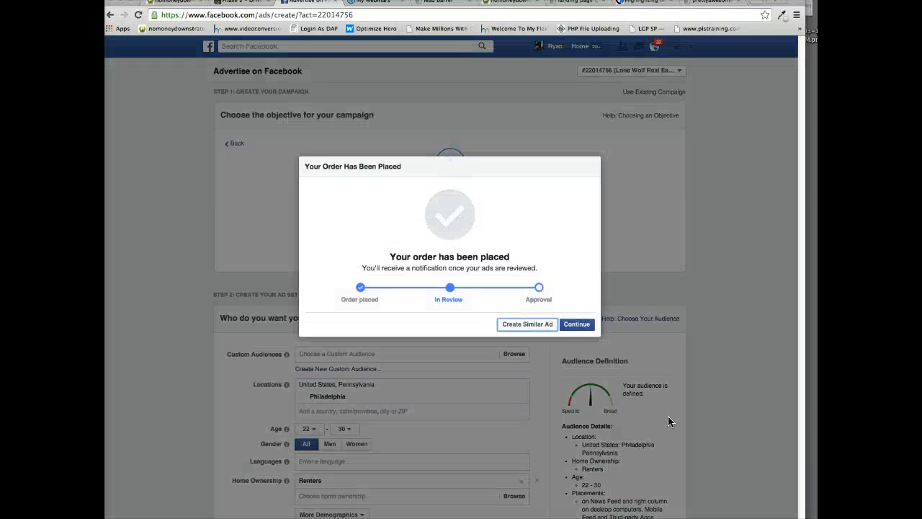
left_click(577, 323)
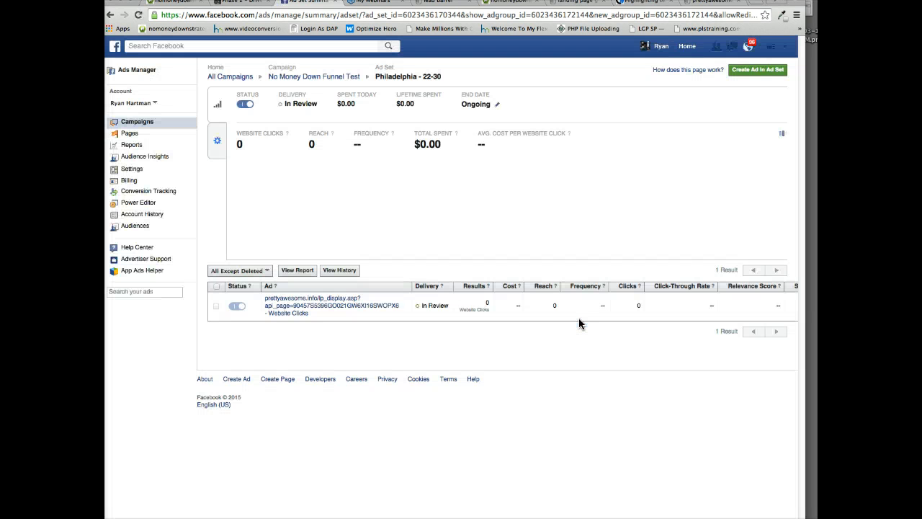
Examine the submitted ad and its preview in the "Philadelphia - 22-30" ad set.
left_click(700, 389)
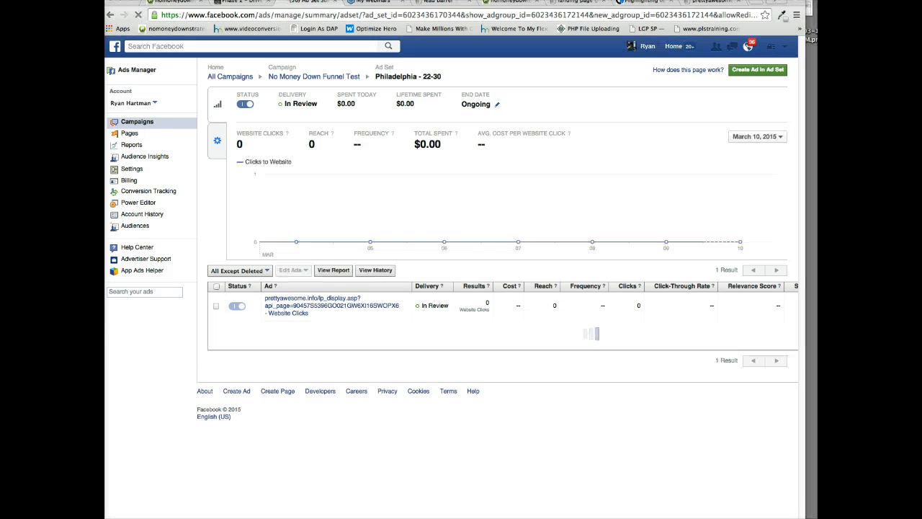
left_click(571, 333)
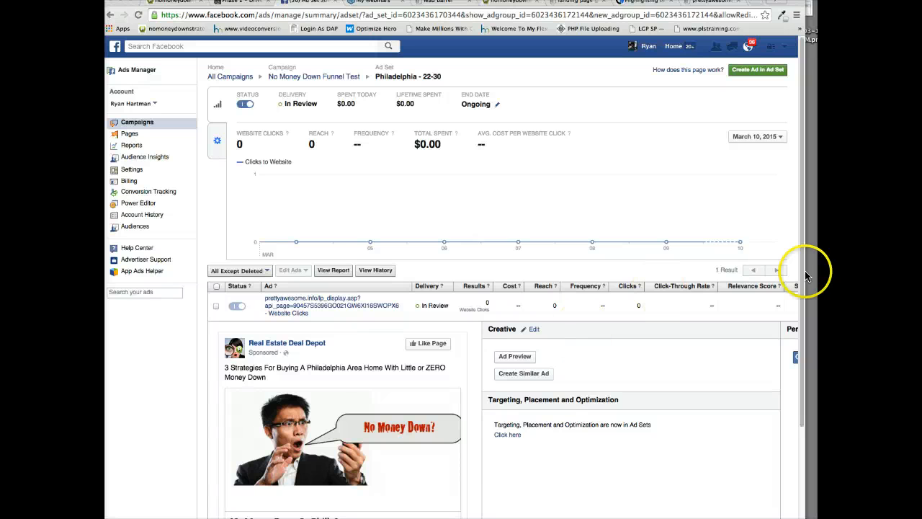
scroll(412, 367, "down", 4)
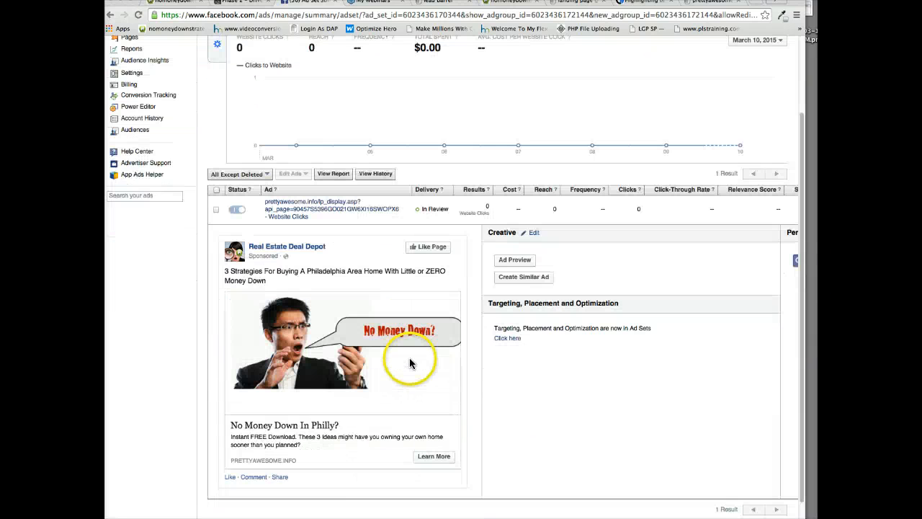
scroll(415, 306, "up", 5)
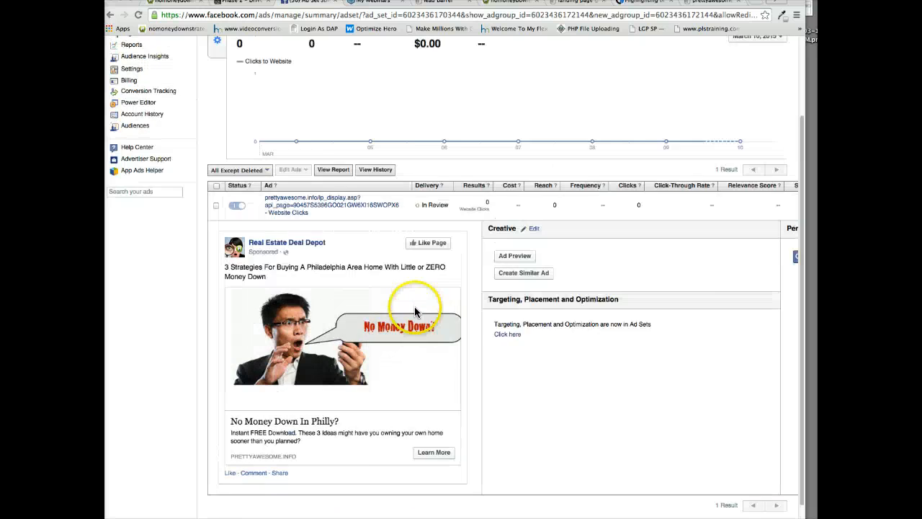
scroll(404, 336, "down", 3)
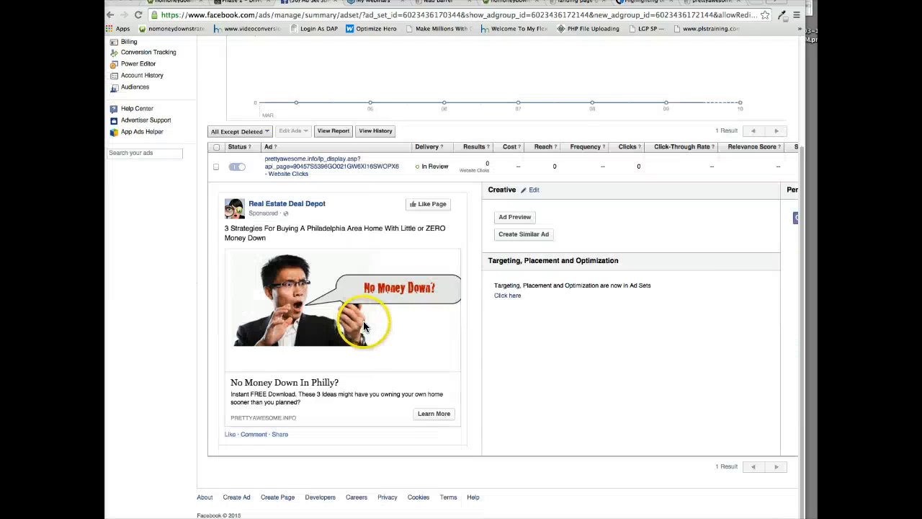
scroll(360, 180, "up", 3)
Switch to the ReTechulous site and look over the "Phase 3 – Incubation & Conversion" page of The Method.
left_click(240, 6)
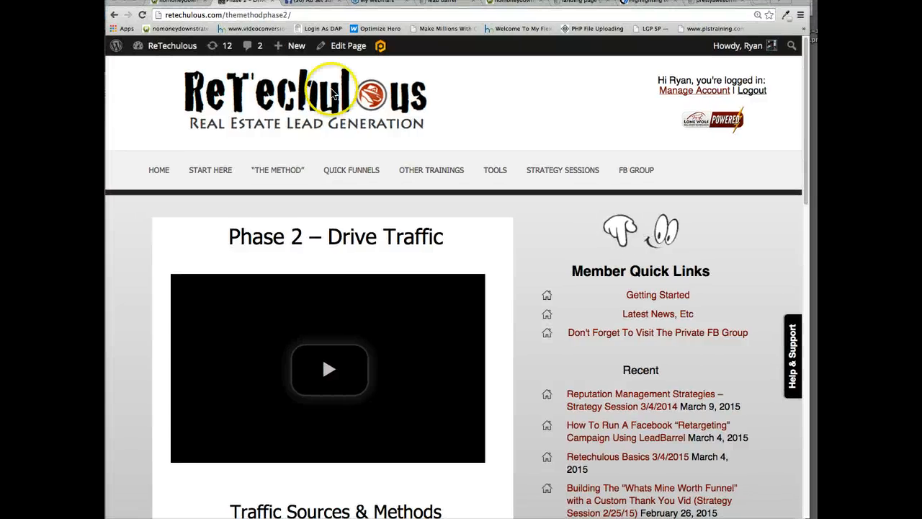
scroll(377, 226, "down", 1)
scroll(377, 226, "up", 1)
mouse_move(274, 175)
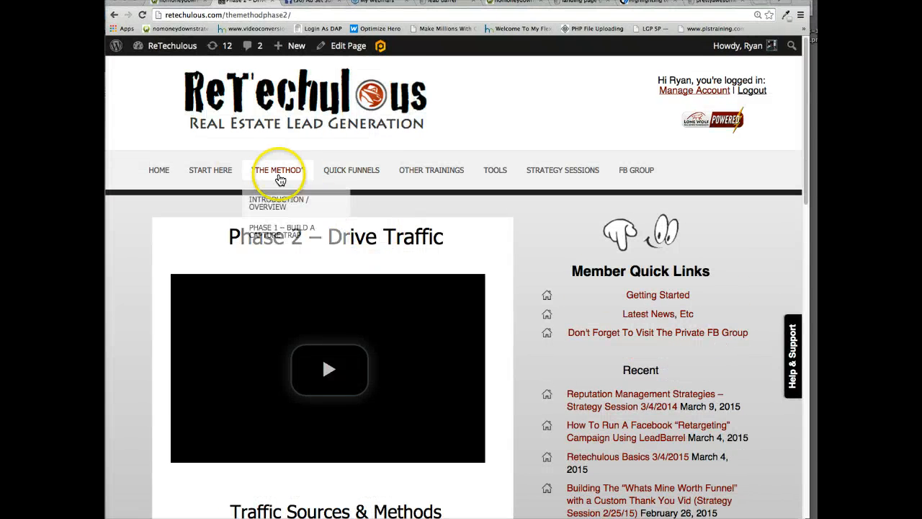
left_click(291, 284)
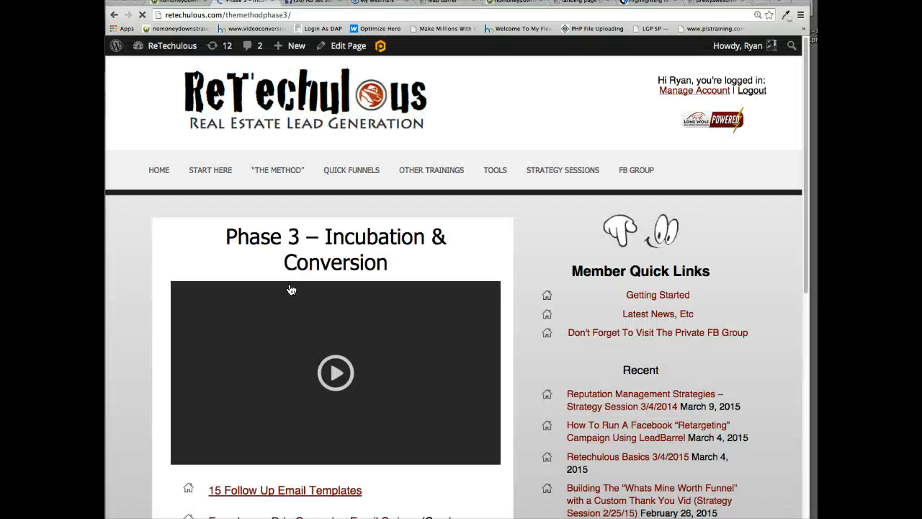
scroll(290, 300, "down", 1)
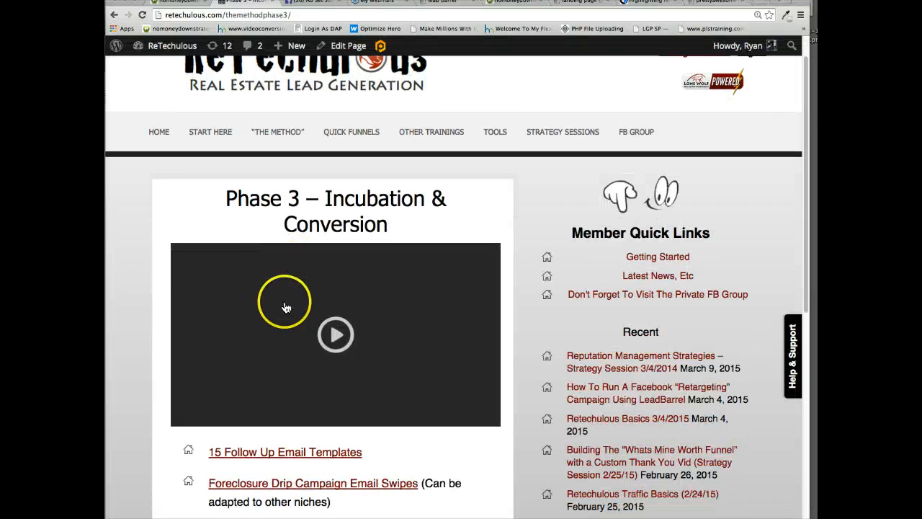
scroll(286, 305, "down", 5)
scroll(289, 296, "up", 6)
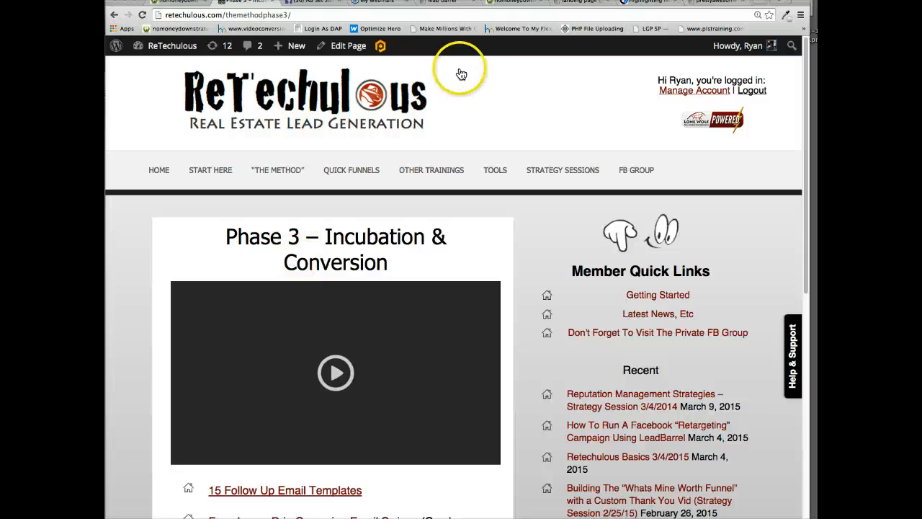
Switch to Lead Barrel, close the "No Money Down Strategies" links dialog and open the drip campaign manager.
left_click(437, 2)
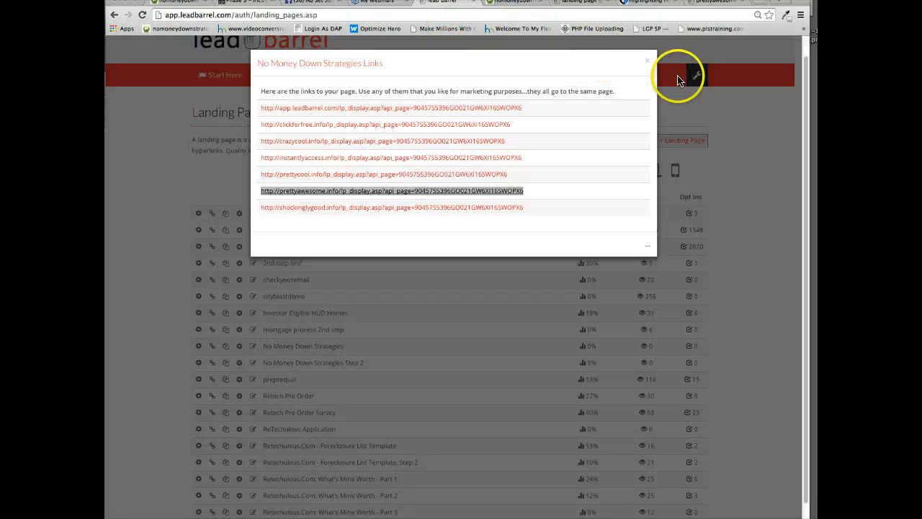
left_click(647, 60)
left_click(568, 6)
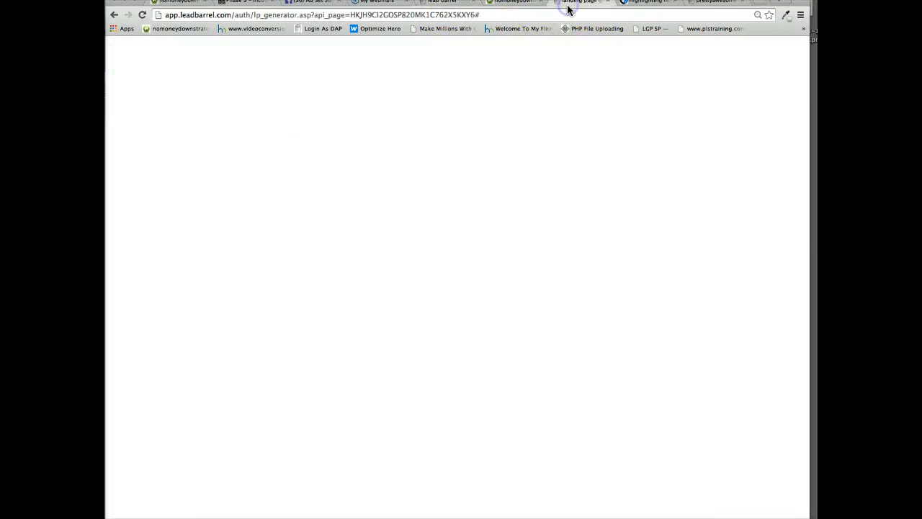
left_click(514, 5)
left_click(441, 3)
scroll(414, 250, "up", 1)
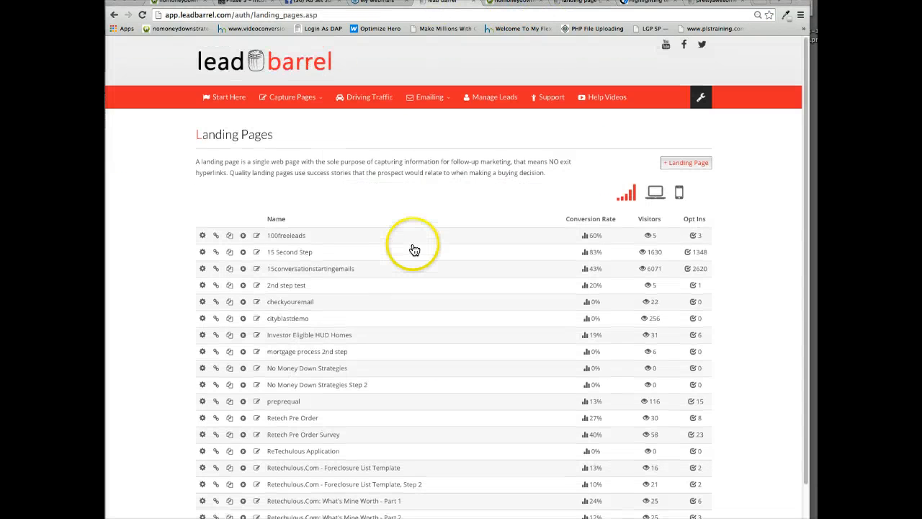
left_click(429, 100)
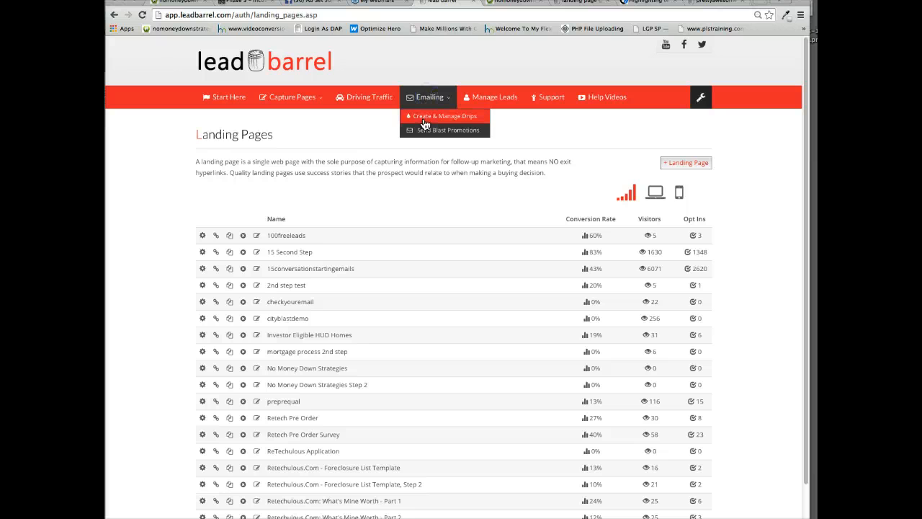
left_click(358, 134)
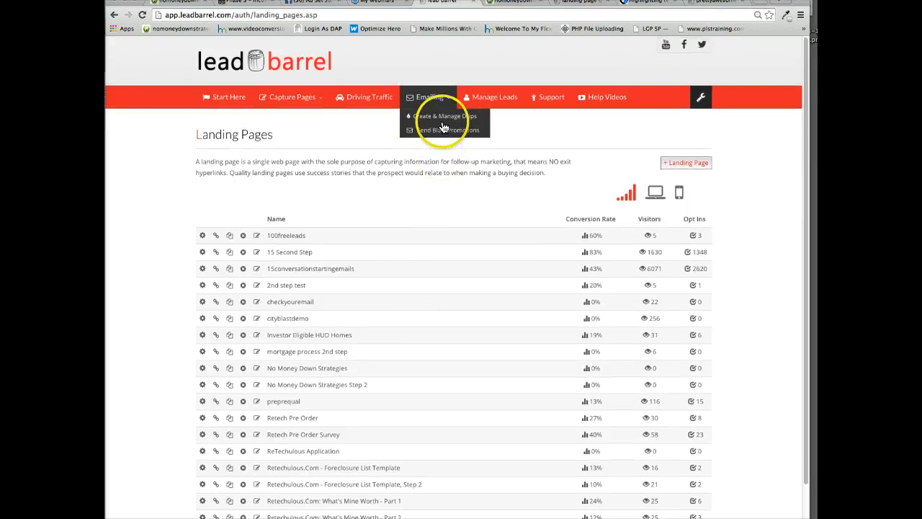
left_click(443, 117)
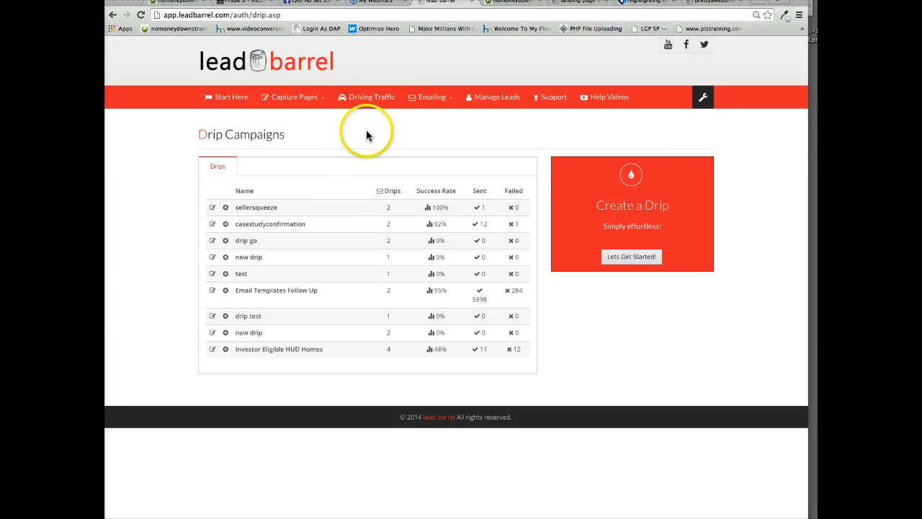
Create a new drip campaign named "No Money Down".
left_click(441, 97)
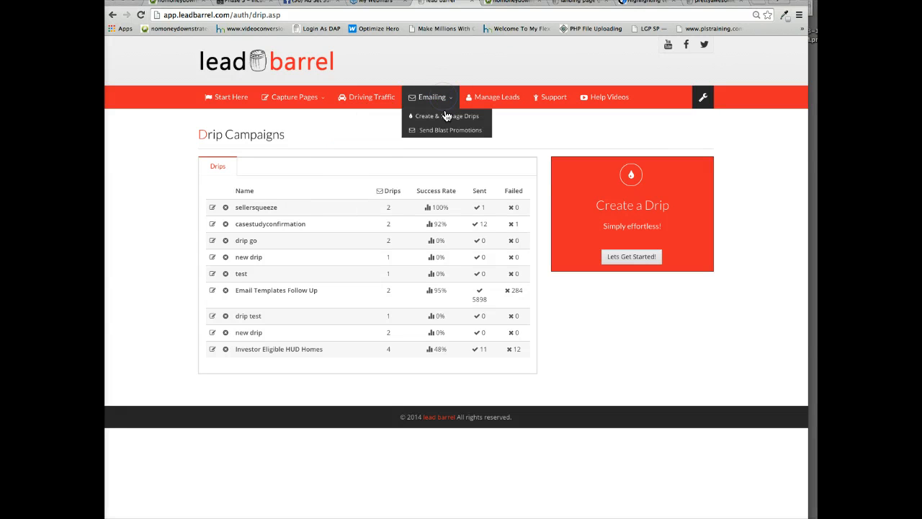
left_click(634, 258)
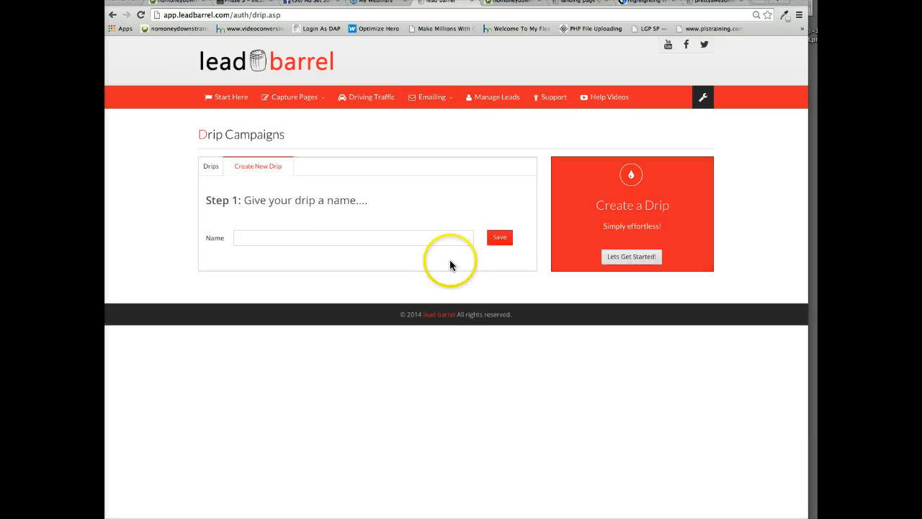
left_click(259, 232)
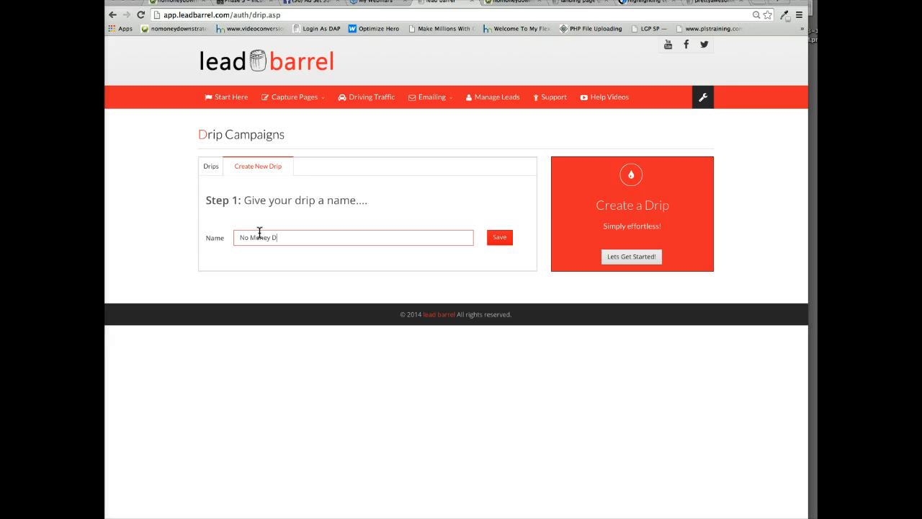
left_click(499, 237)
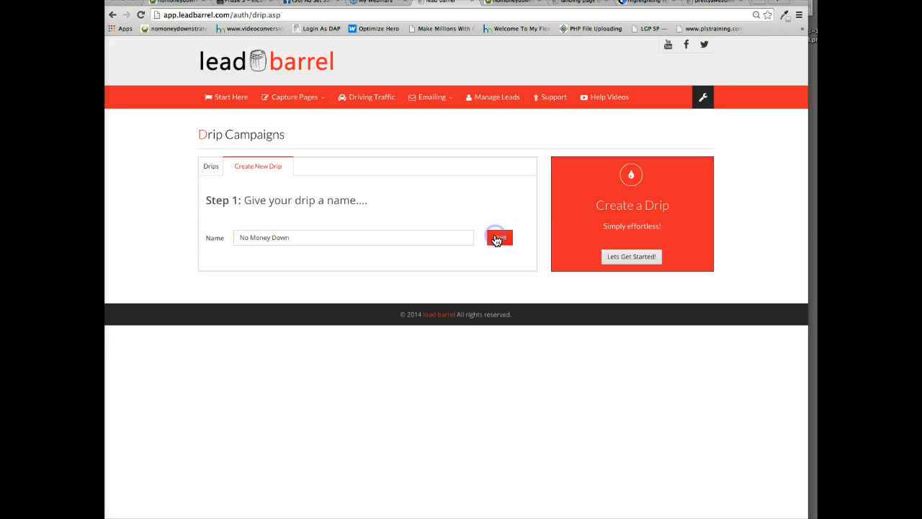
Give the drip email the subject re: The "No Money Down" Ideas and set its send day to 0.
left_click(246, 320)
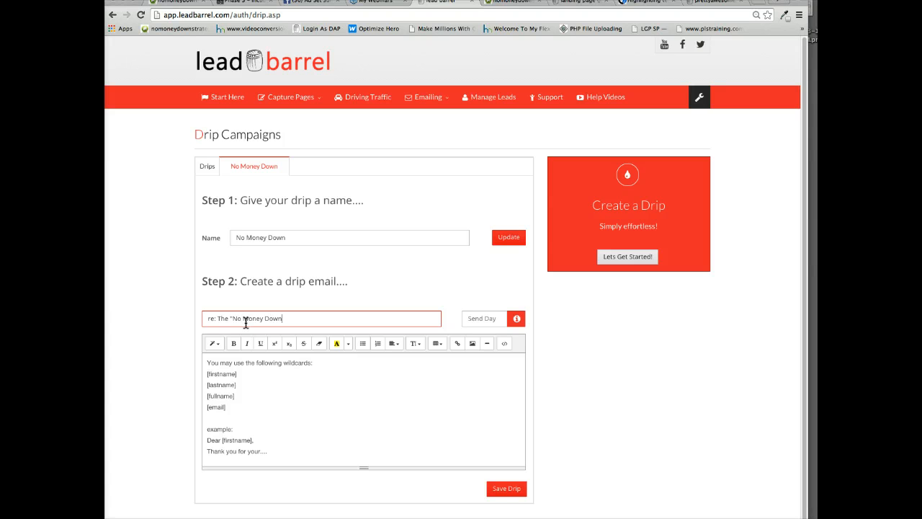
key("Tab")
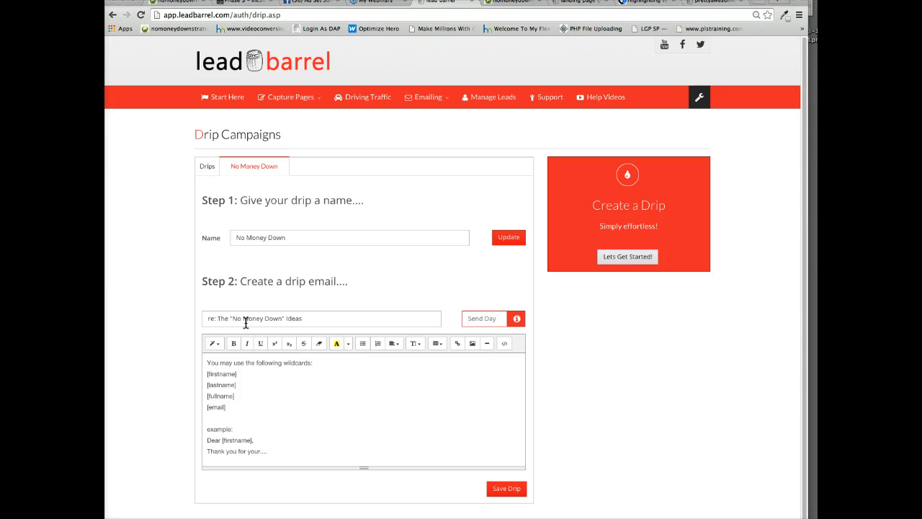
type("0")
scroll(267, 441, "down", 1)
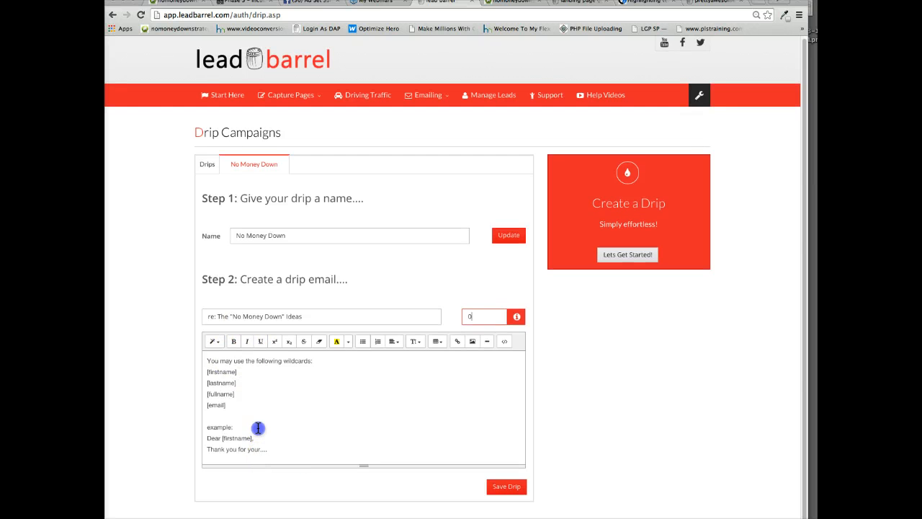
Replace the body with "Hi, Thanks for checking out the "no money down" strategies... Are you thinking of buying a property pretty soon?", add a signature and save.
left_click_drag(268, 450, 208, 354)
type("Hi,")
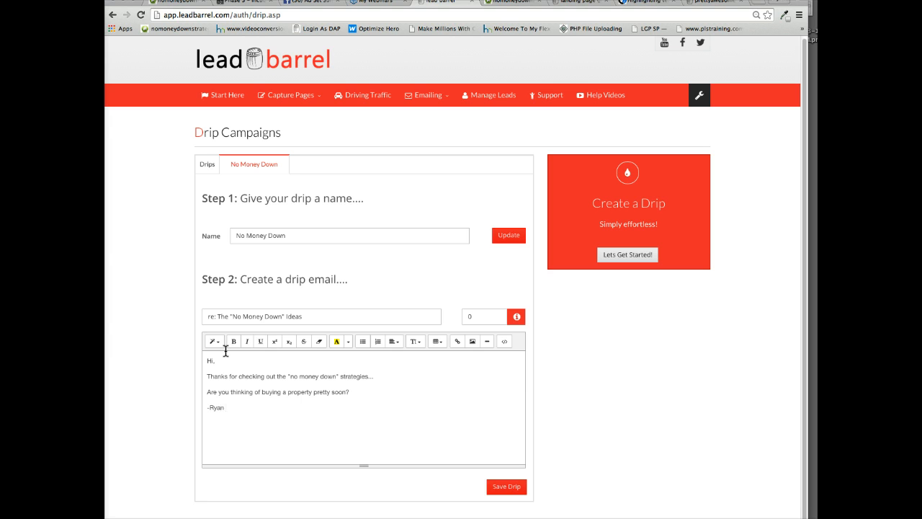
scroll(225, 351, "down", 1)
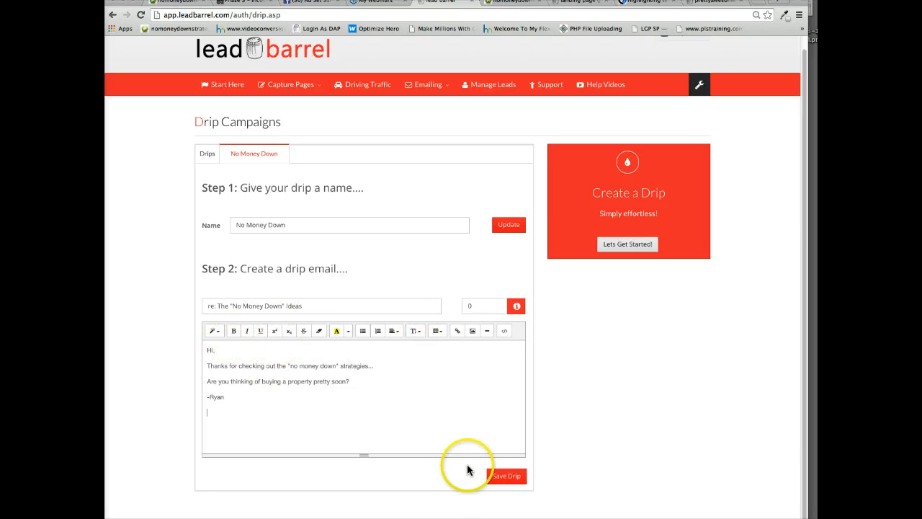
left_click(505, 476)
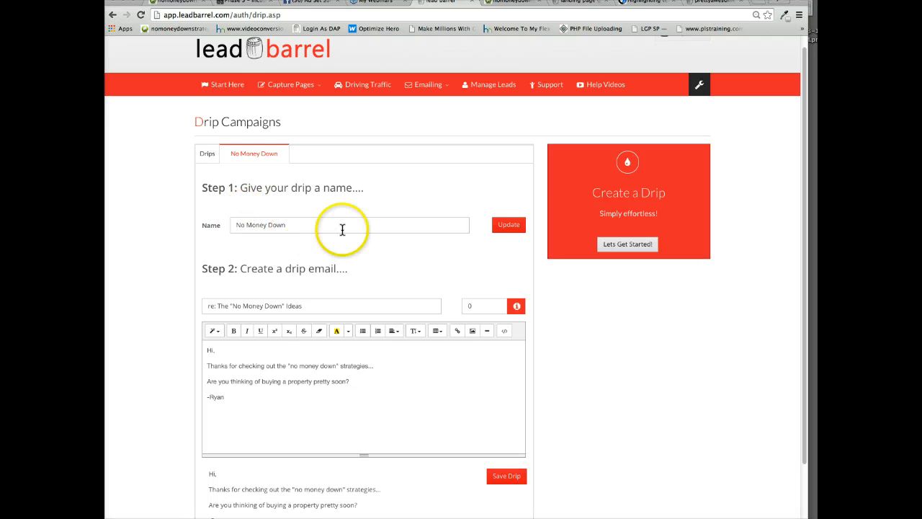
Review the saved "No Money Down" drip email's subject, send day and body text.
scroll(342, 229, "down", 2)
scroll(341, 230, "up", 2)
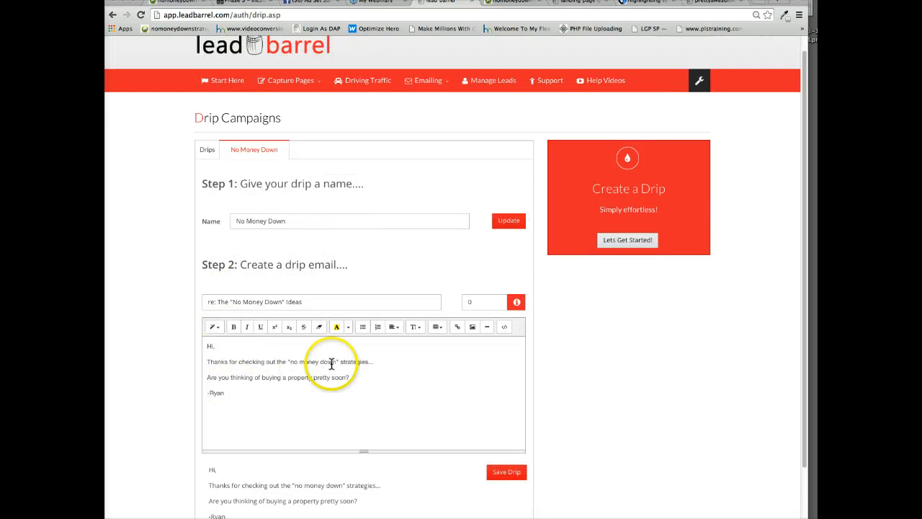
scroll(418, 407, "down", 1)
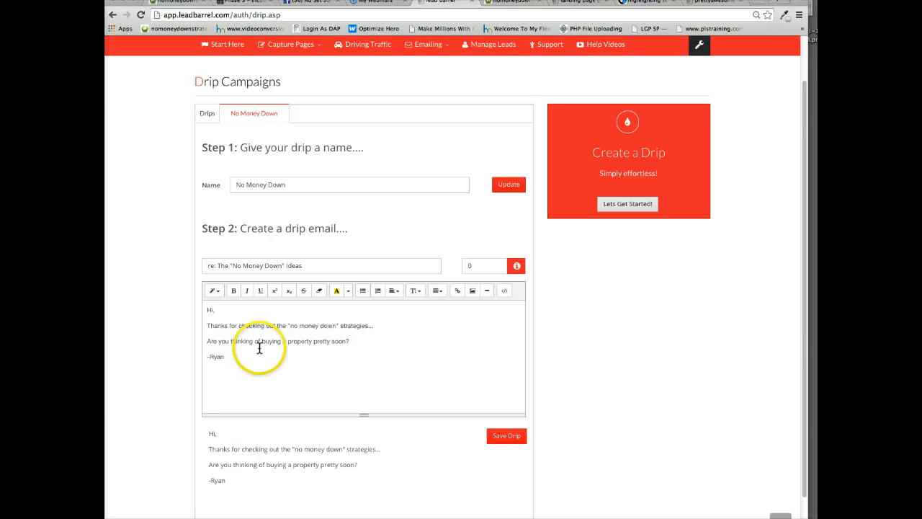
left_click_drag(226, 356, 201, 307)
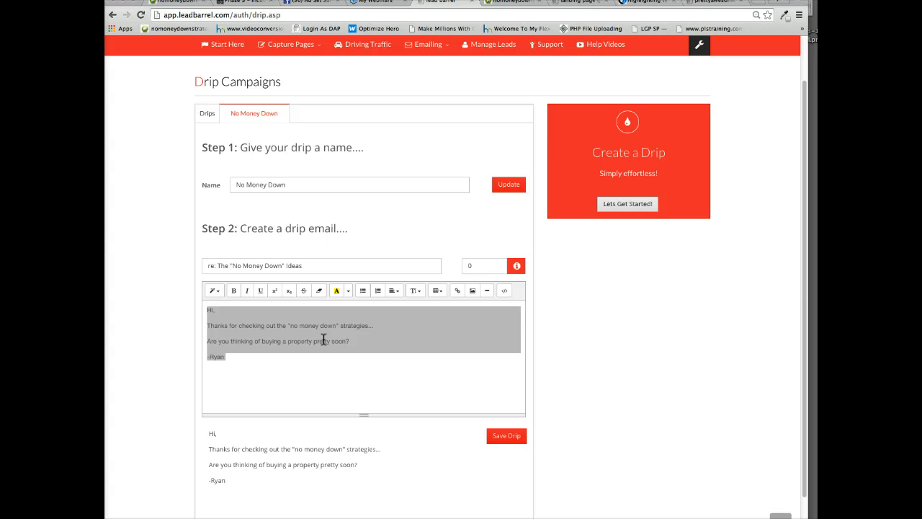
scroll(606, 288, "up", 2)
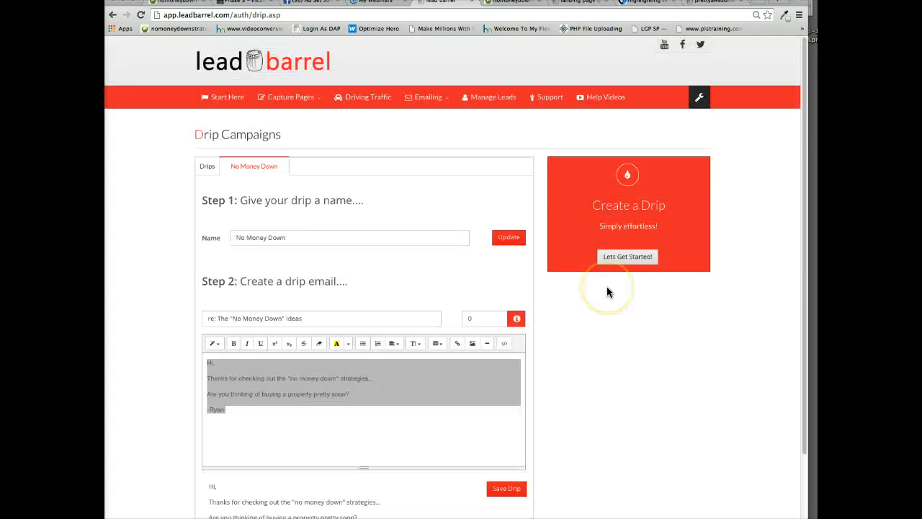
scroll(441, 356, "down", 1)
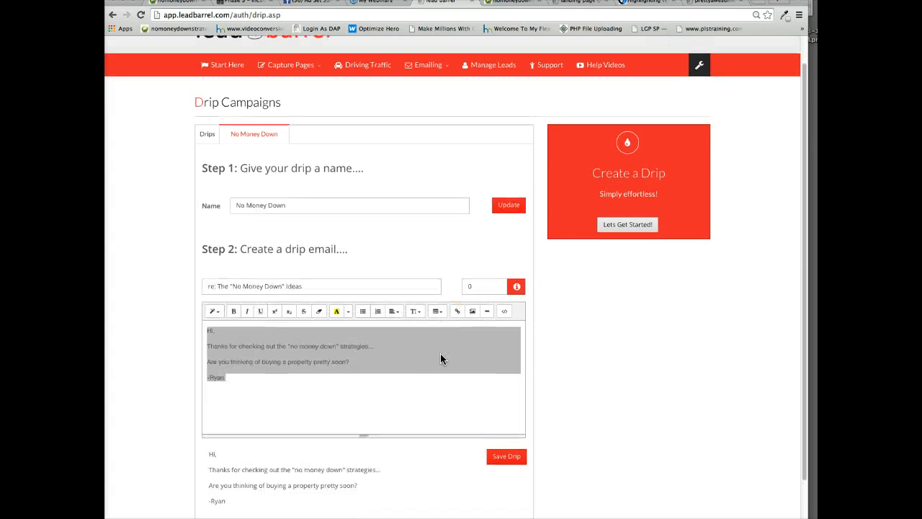
scroll(532, 340, "down", 1)
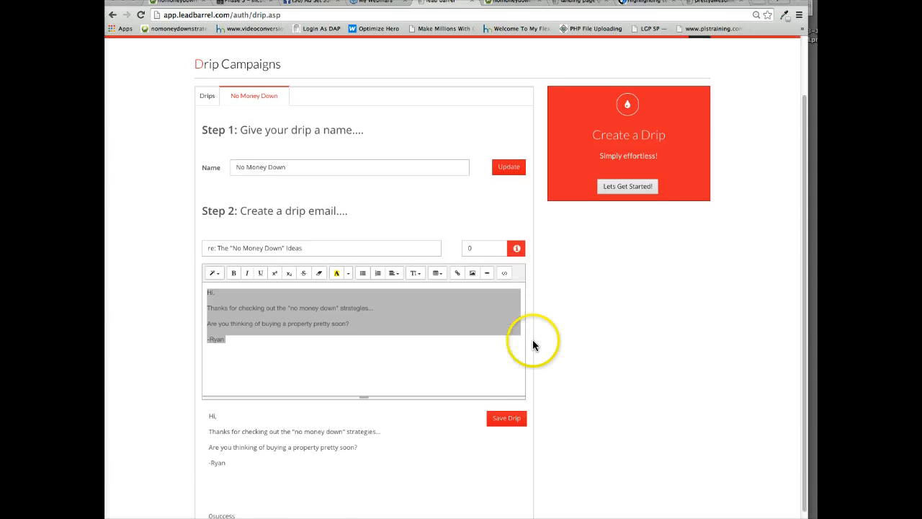
scroll(533, 339, "up", 2)
scroll(629, 344, "down", 4)
scroll(629, 344, "up", 4)
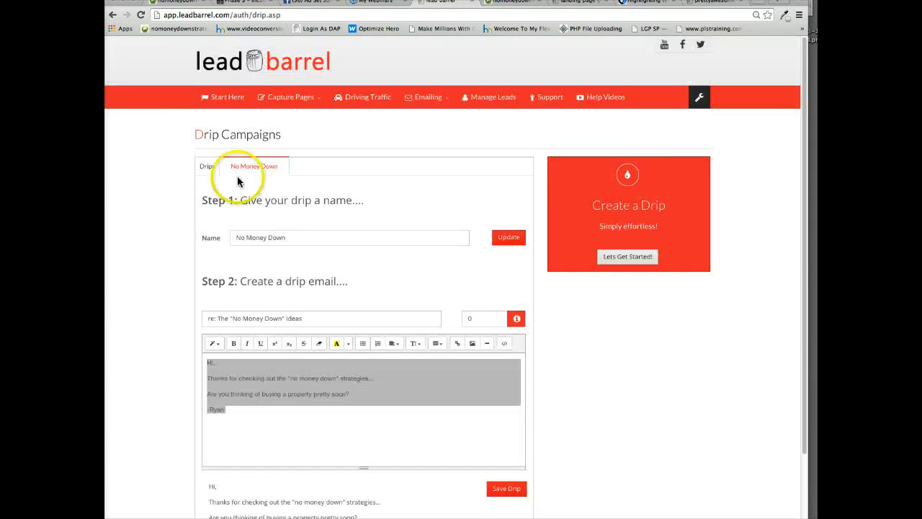
left_click(167, 232)
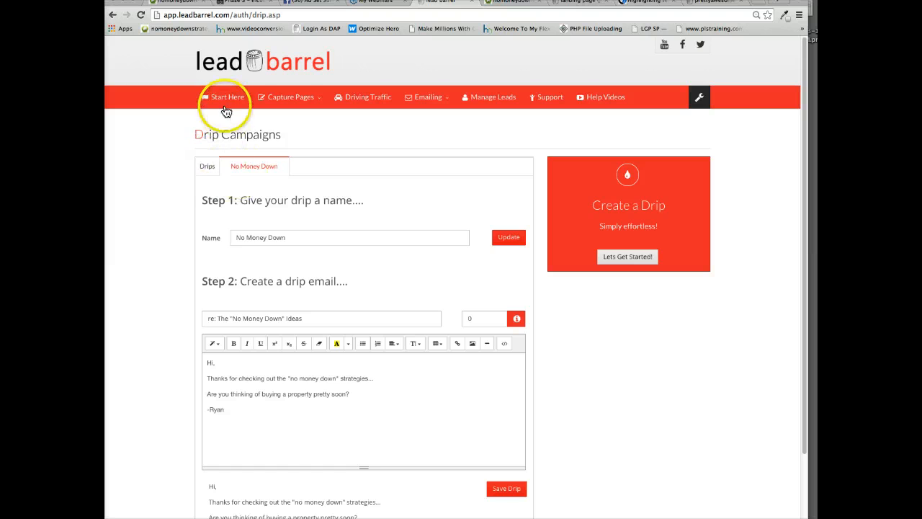
Return to the landing pages list and open the settings of the "No Money Down Strategies" page.
left_click(291, 97)
left_click(294, 117)
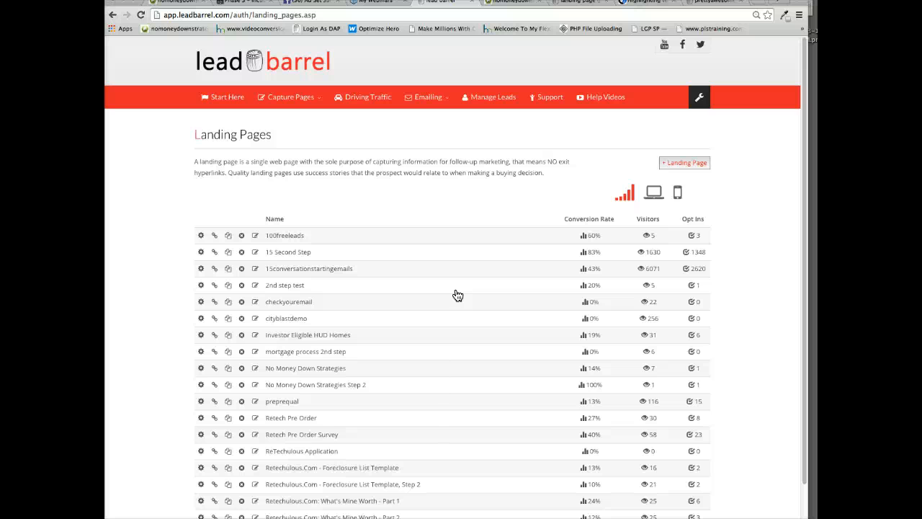
scroll(441, 306, "down", 1)
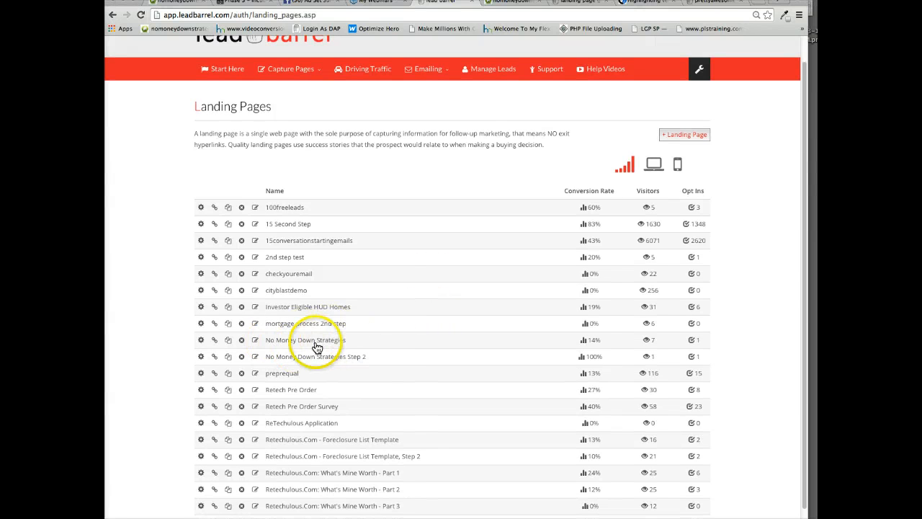
left_click(200, 341)
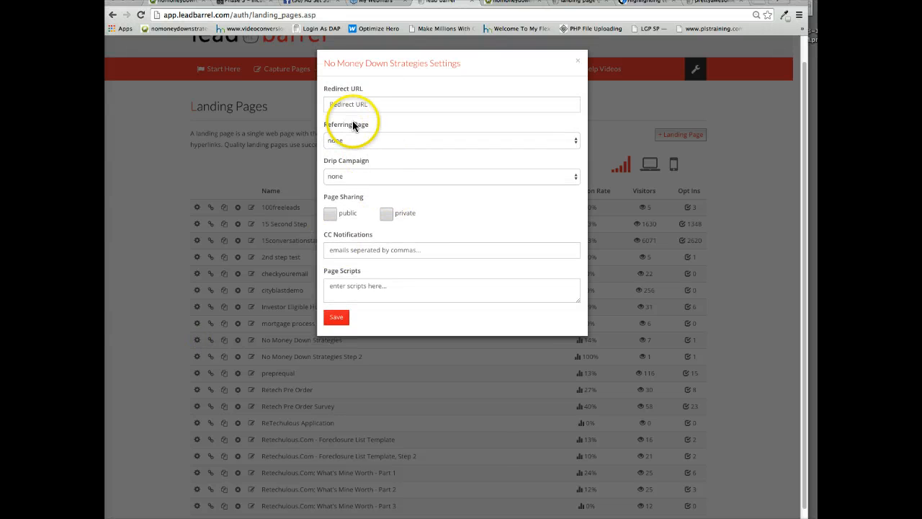
Assign the "No Money Down" drip campaign to the landing page, save the settings and close them.
left_click(344, 137)
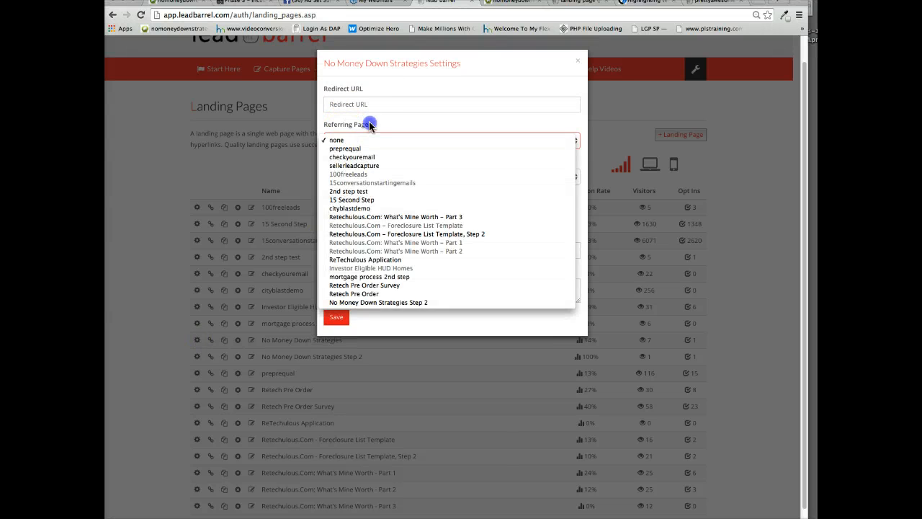
left_click(370, 125)
left_click(346, 175)
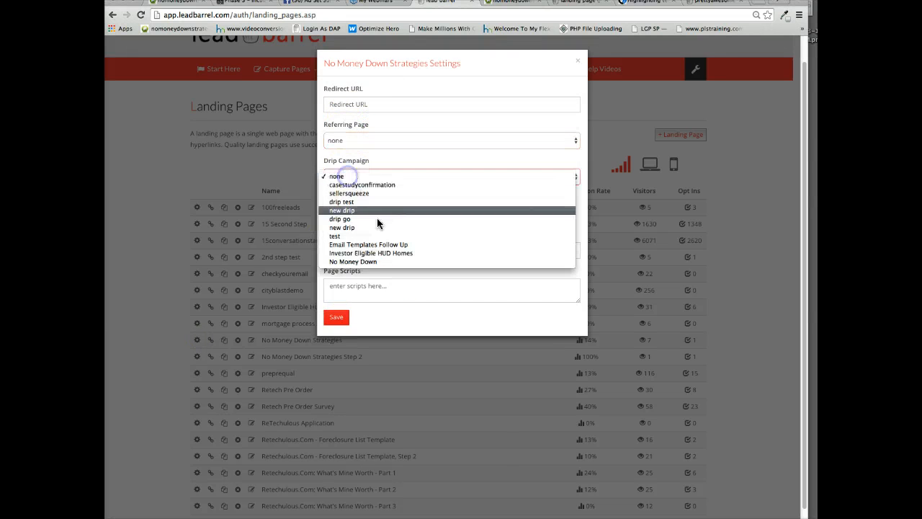
left_click(363, 261)
left_click(342, 318)
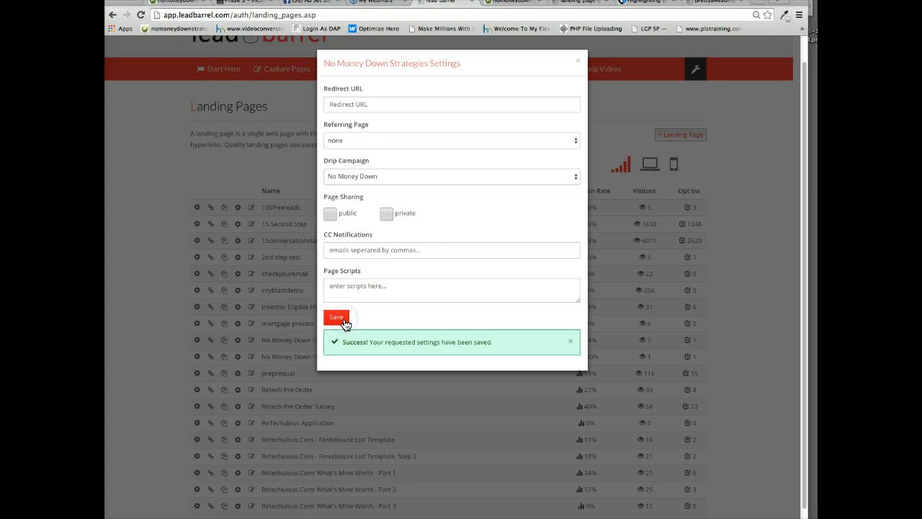
left_click(508, 146)
left_click(574, 66)
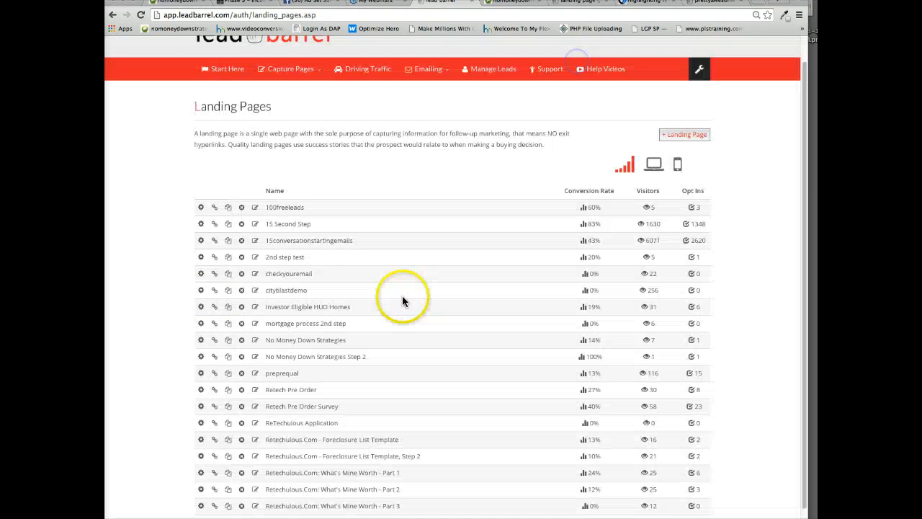
scroll(342, 348, "up", 1)
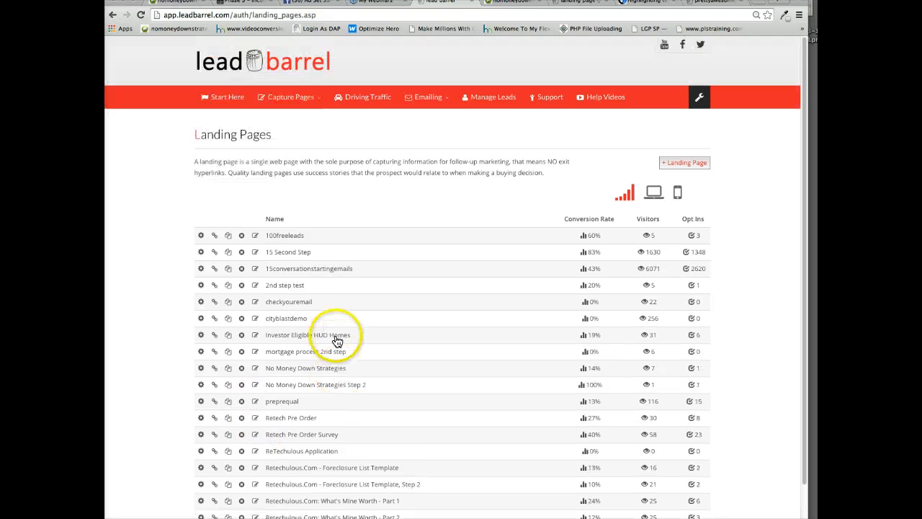
scroll(337, 342, "down", 2)
scroll(337, 342, "up", 2)
scroll(298, 402, "down", 2)
scroll(303, 397, "up", 2)
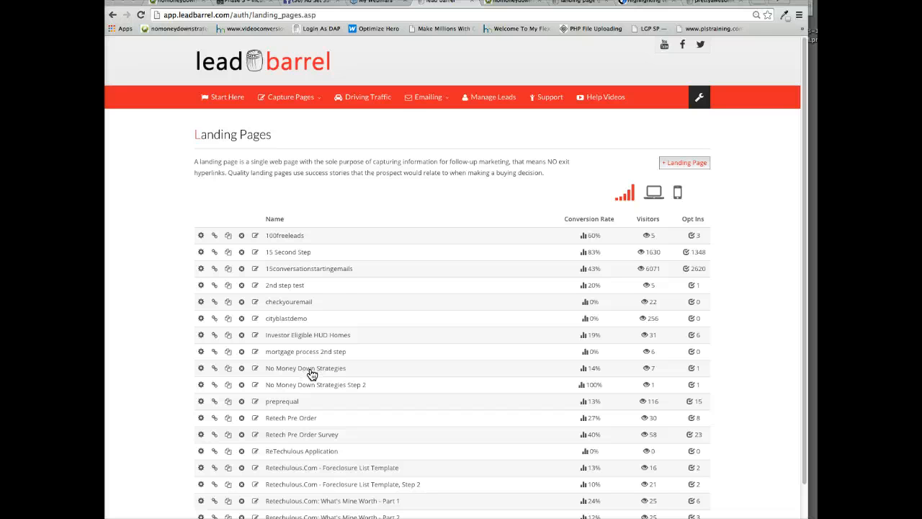
Open the "No Money Down" drip campaign for editing and load its Day 0 email.
left_click(409, 106)
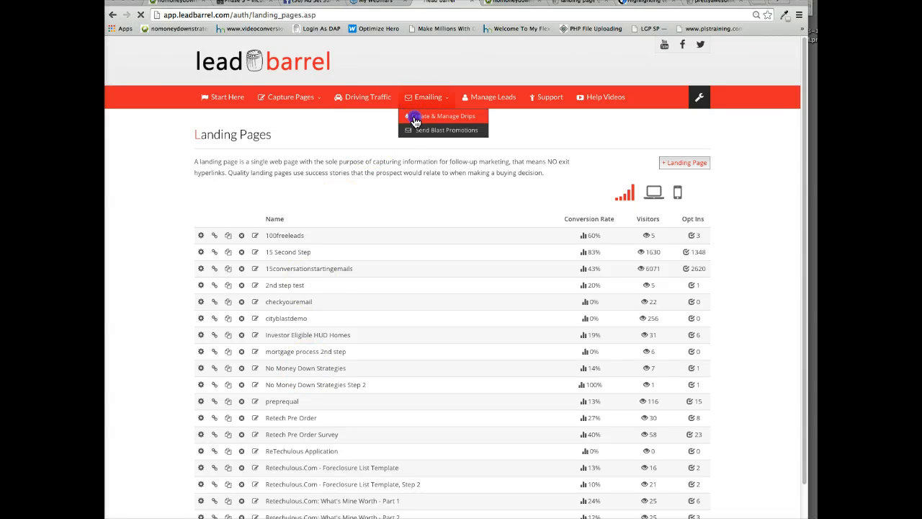
left_click(413, 118)
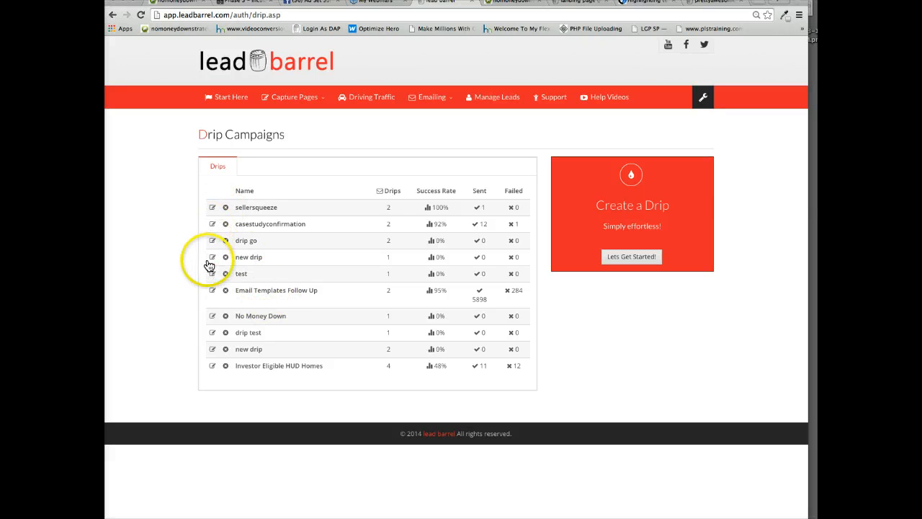
left_click(212, 317)
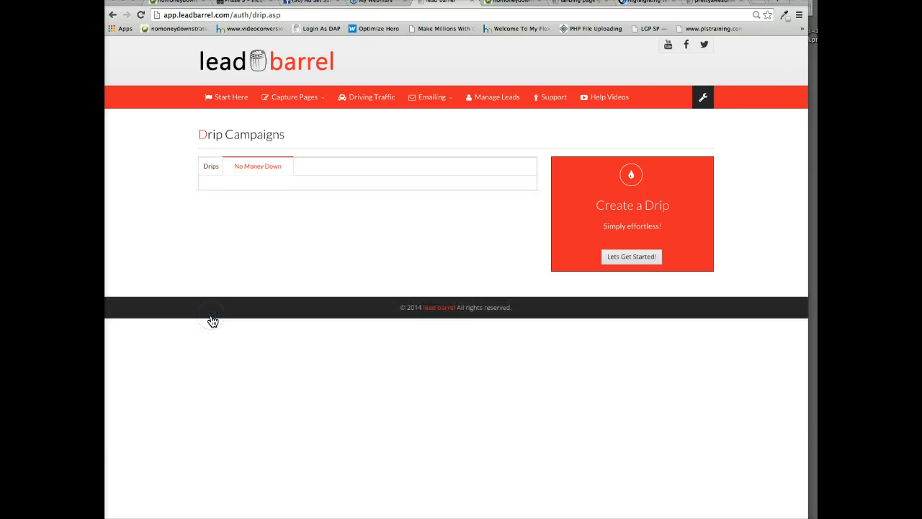
left_click(255, 233)
left_click(268, 241)
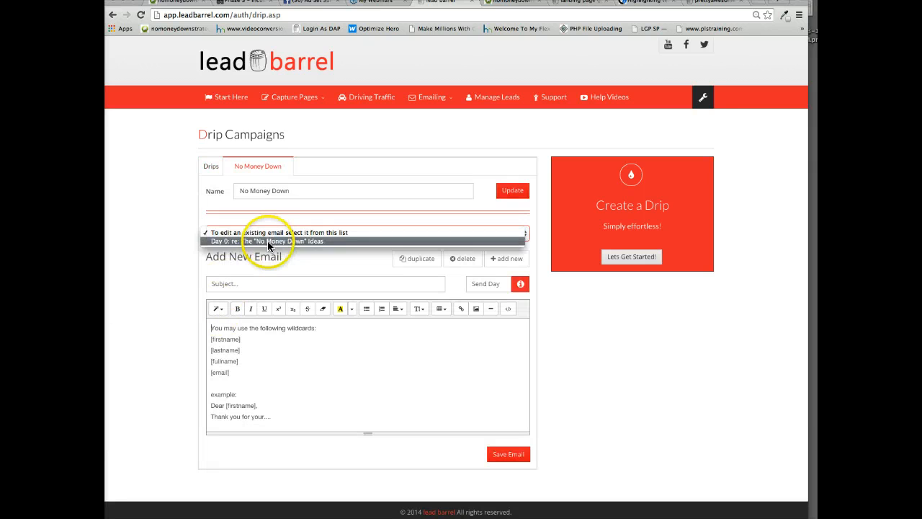
Add a new email to the campaign with the subject "Philadelphia Hot Property Deals".
left_click(515, 262)
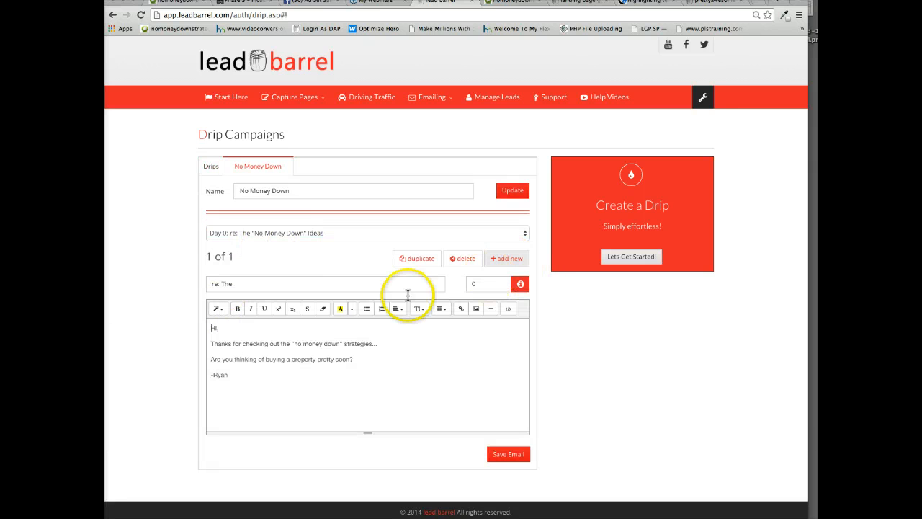
left_click(308, 283)
type("Phi")
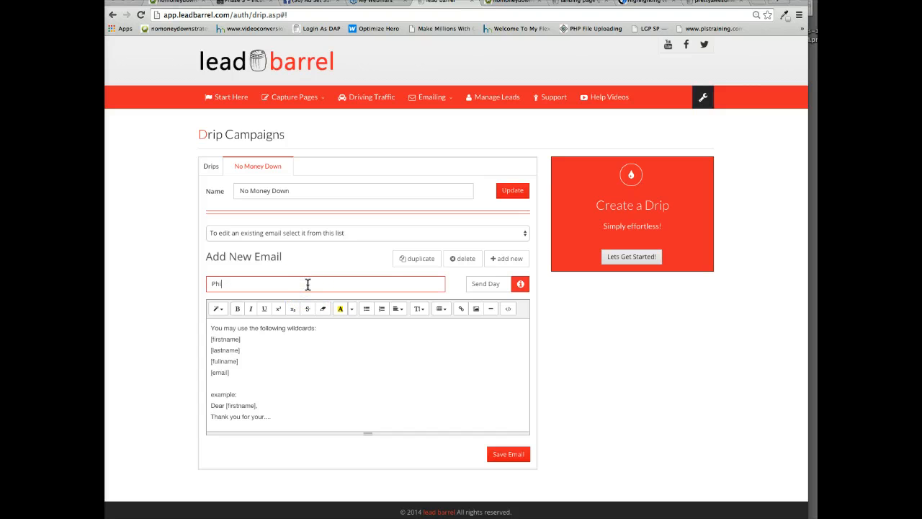
type("ladelphia")
key("BackSpace")
key("BackSpace")
key("BackSpace")
key("BackSpace")
key("BackSpace")
key("BackSpace")
key("BackSpace")
type("elphia Hot Property Deals")
Replace the new email's placeholder body with the greeting "Hi,".
left_click_drag(271, 422, 209, 309)
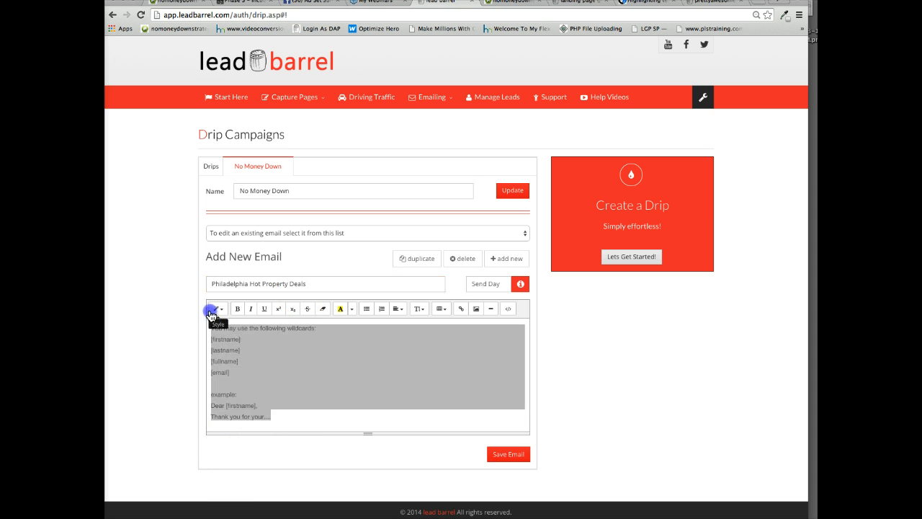
key("BackSpace")
type("Hi,")
key("Return")
key("Return")
type("Her")
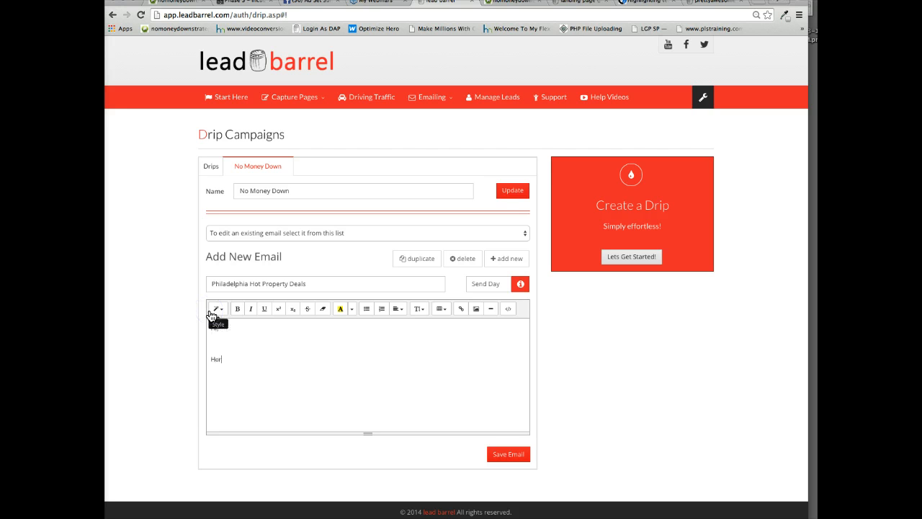
key("BackSpace")
key("BackSpace")
key("BackSpace")
key("BackSpace")
Below the greeting, write "Here's a few Philadelphia properties that I think might be great for a first time buyer...".
type("Her")
type("e's a list of")
key("BackSpace")
key("BackSpace")
key("BackSpace")
key("BackSpace")
key("BackSpace")
key("BackSpace")
key("BackSpace")
key("BackSpace")
type("few Philadelphia properties that I think might")
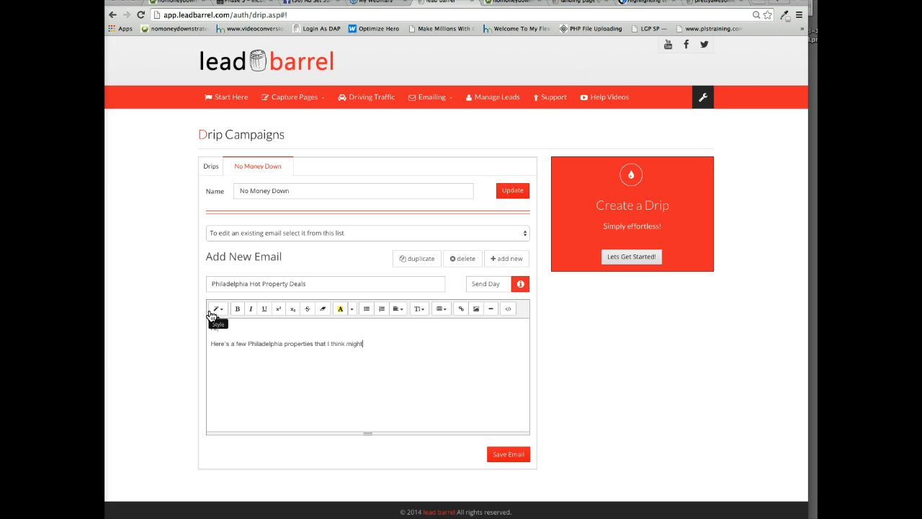
type(" be great for a first time buyer...")
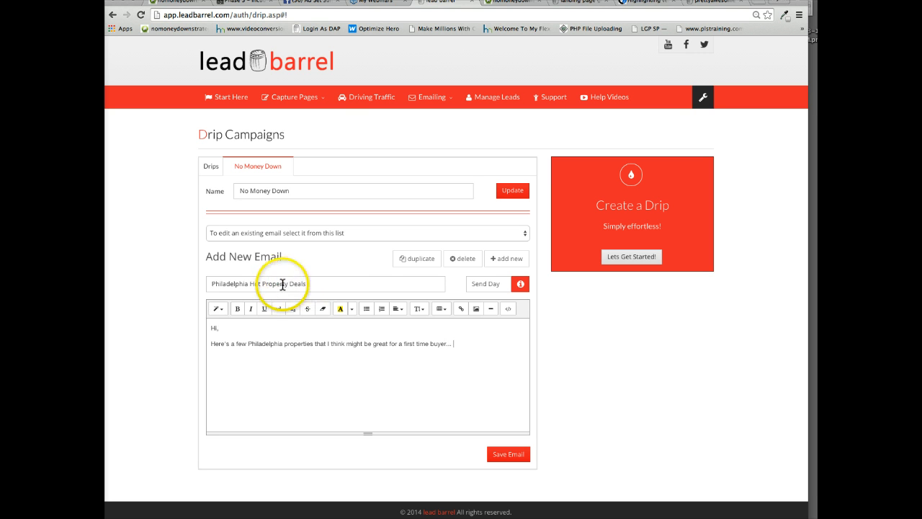
Change the email subject to "Philadelphia Hot Properties for first time buyers".
left_click_drag(285, 283, 323, 284)
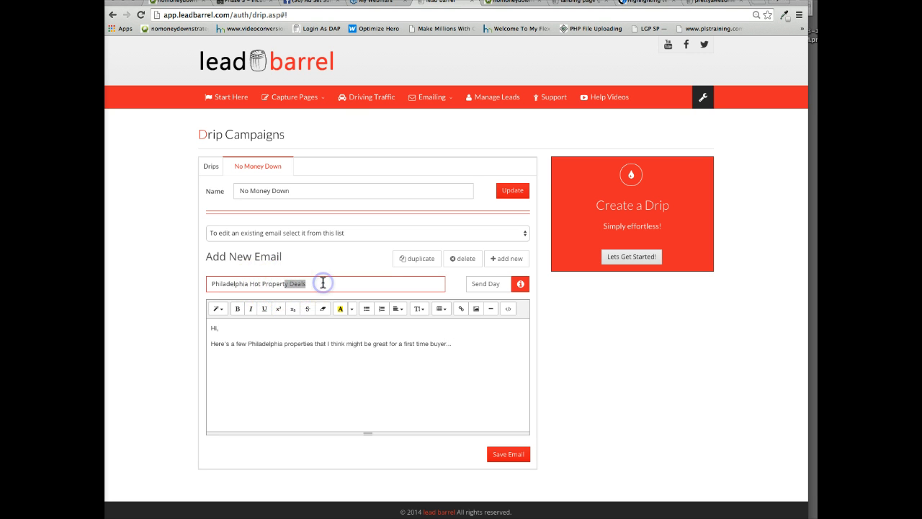
type("ies for first time buyers")
Add the line "LINK TO PROPERTIES." and a signature with the sender's first name at the end of the body.
left_click(452, 343)
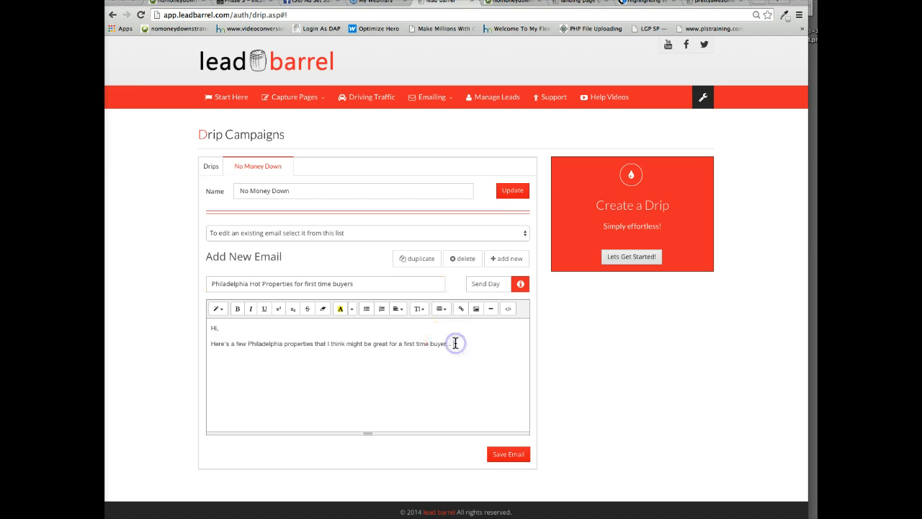
key("Return")
key("Return")
key("BackSpace")
type("LINK TO PROPERTIE")
type("S. ")
type("-Ryan")
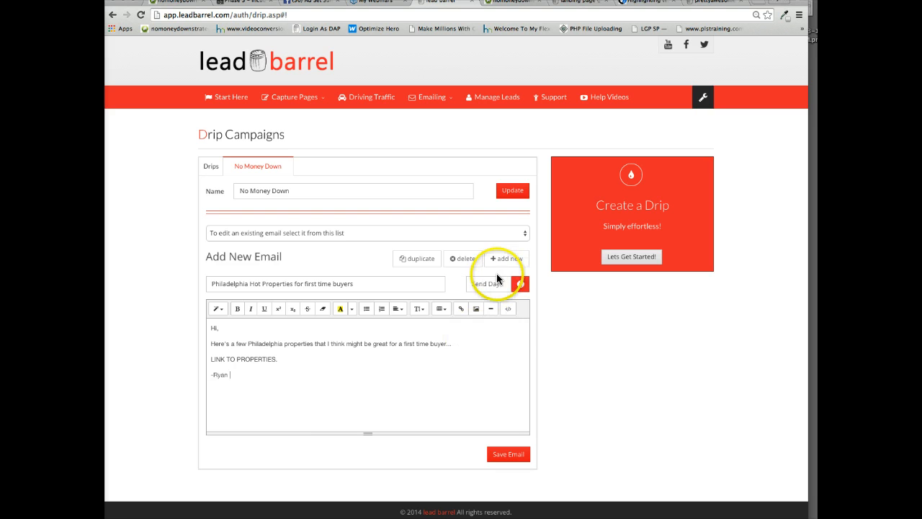
Set the new email's send day to 7 and save the email.
left_click(476, 284)
type("7")
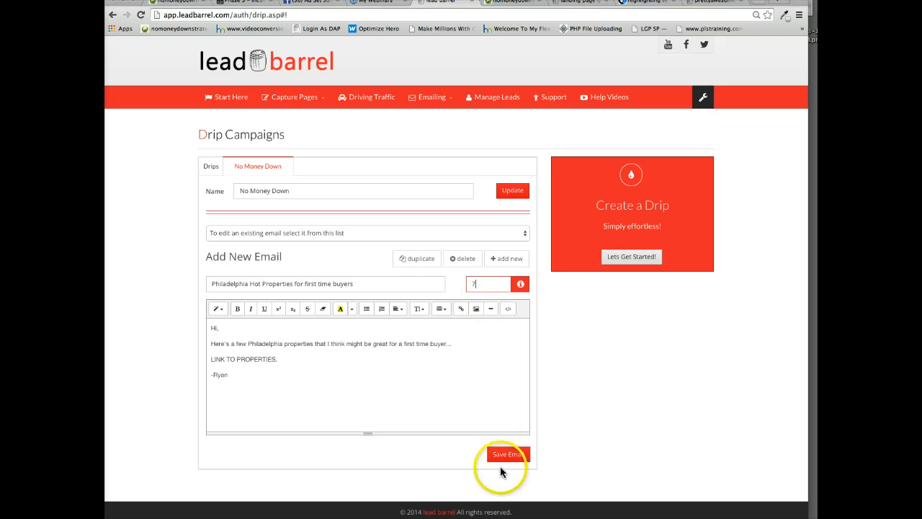
left_click(507, 456)
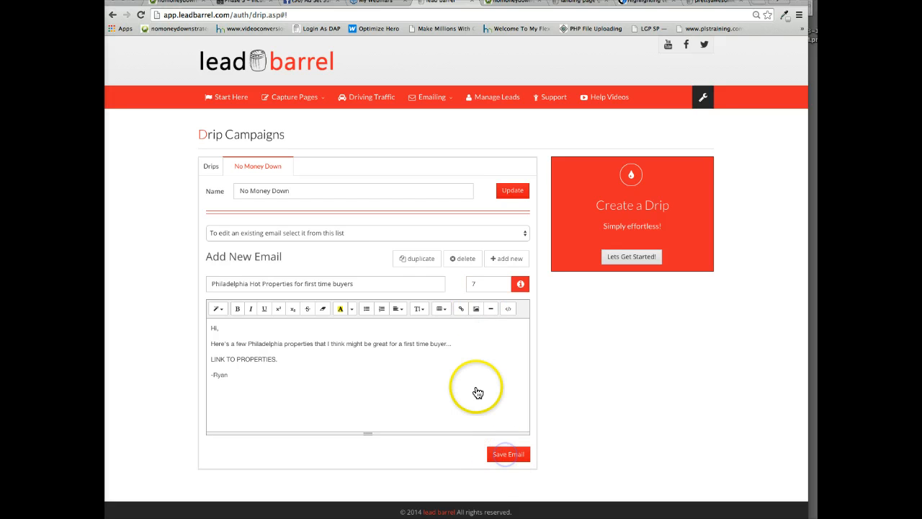
Duplicate the Day 7 email, remove the copy number from its subject, set its send day to 14 and save it.
left_click(425, 261)
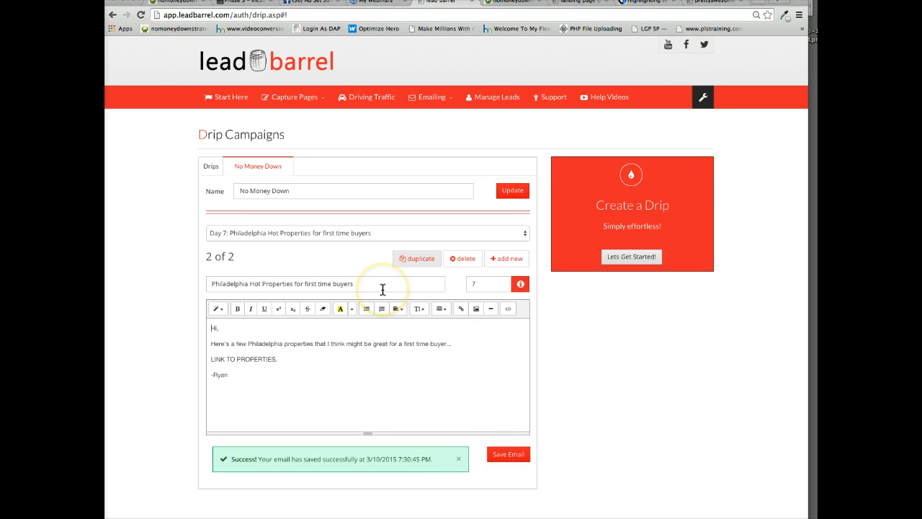
left_click(380, 284)
key("BackSpace")
key("BackSpace")
key("BackSpace")
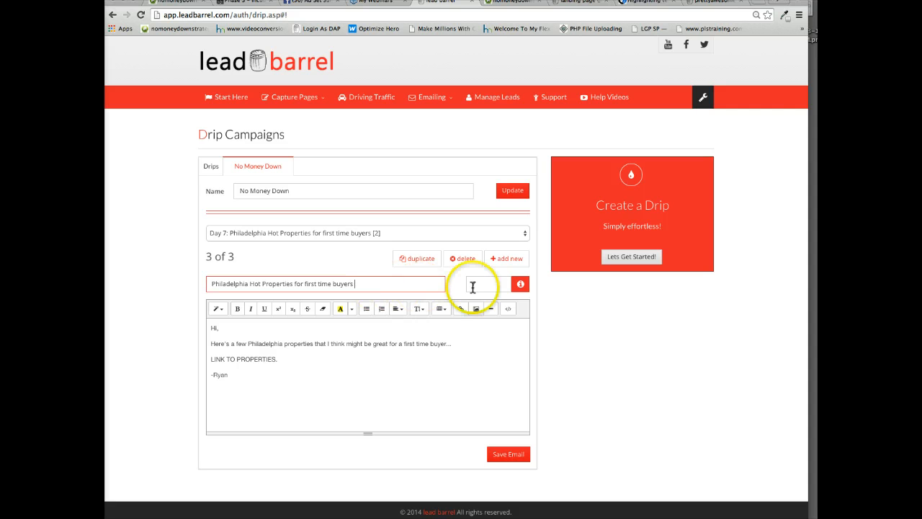
left_click(473, 287)
type("14")
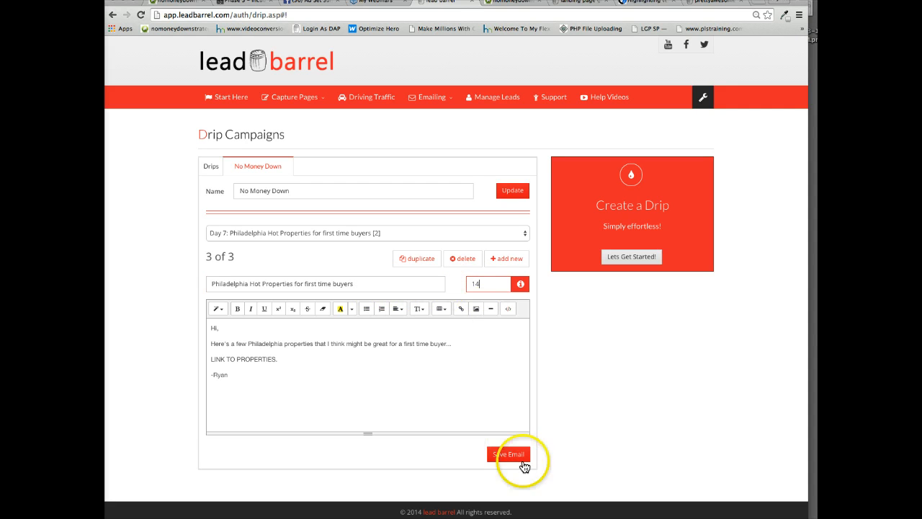
left_click(524, 465)
Duplicate the Day 14 email, strip the "[2]" from its subject, set its send day to 21 and save it.
left_click(408, 258)
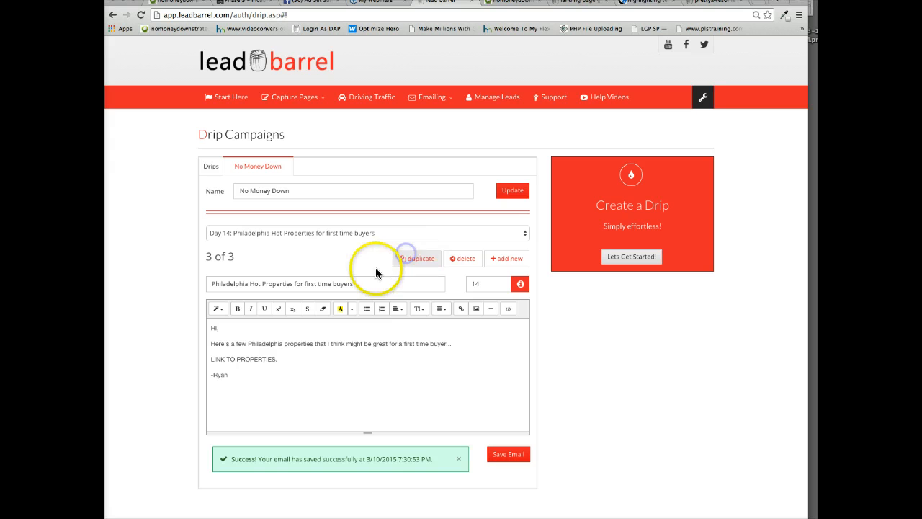
left_click(356, 282)
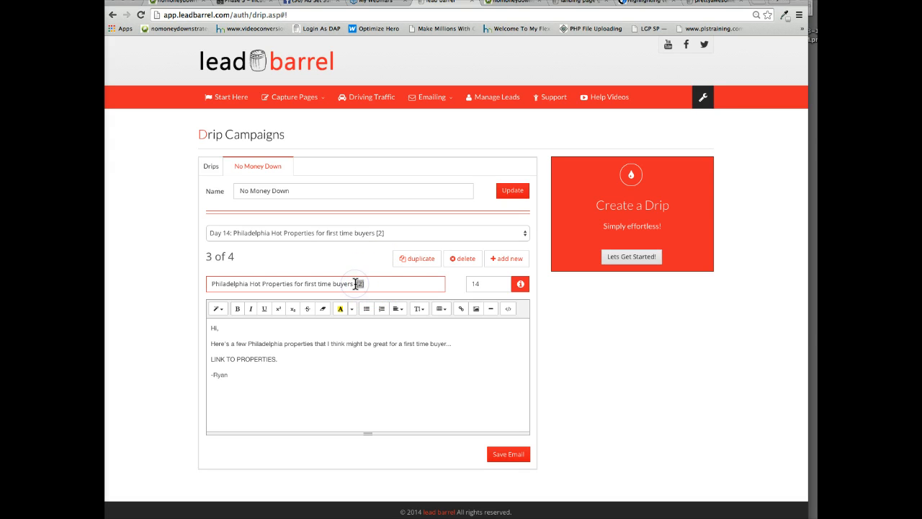
key("BackSpace")
key("BackSpace")
left_click_drag(481, 284, 463, 282)
type("21")
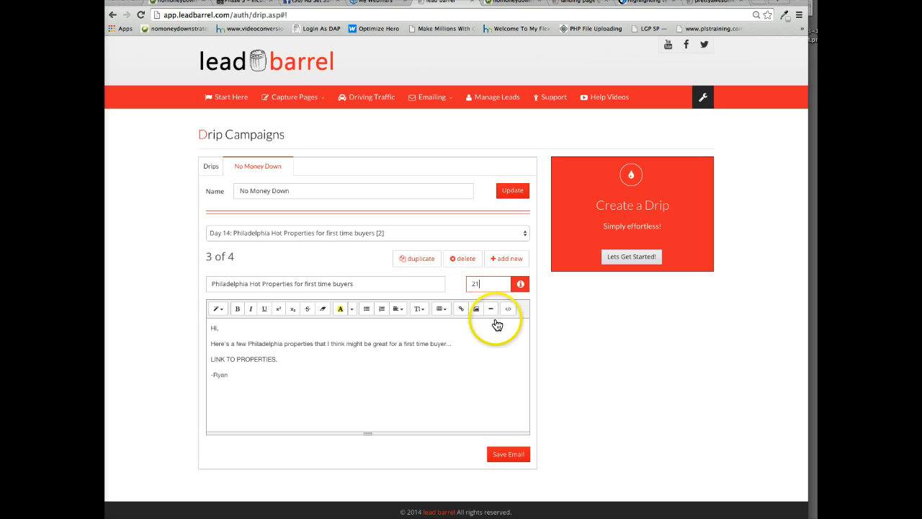
left_click(507, 455)
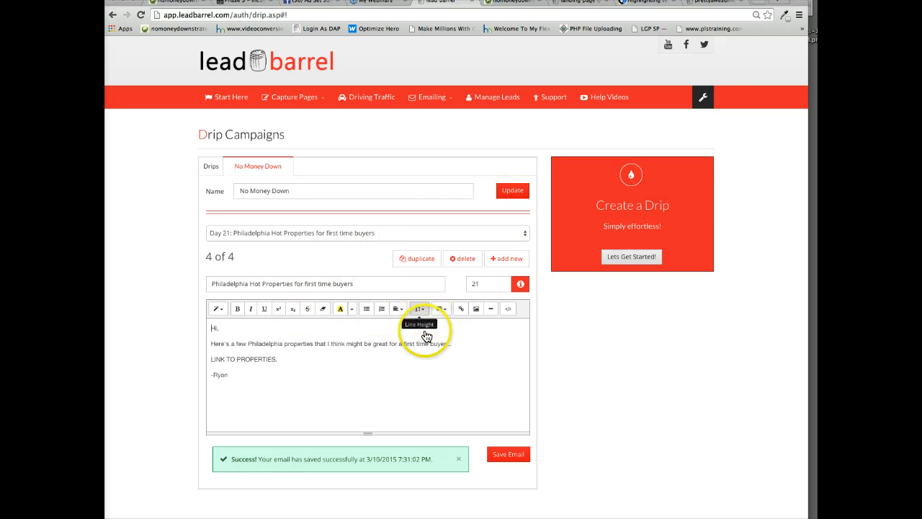
Review the Day 21 email's property link line and send day, and return to the list of drip campaigns.
left_click_drag(279, 359, 211, 358)
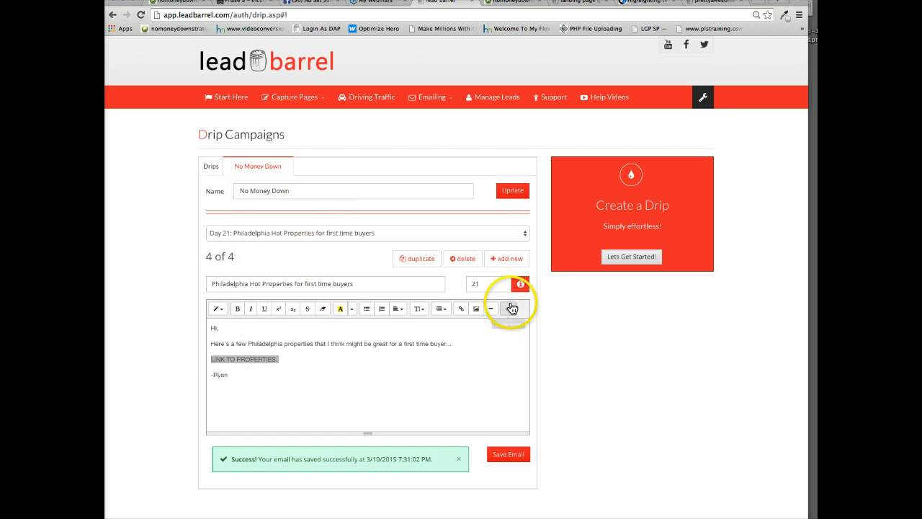
left_click_drag(490, 283, 466, 283)
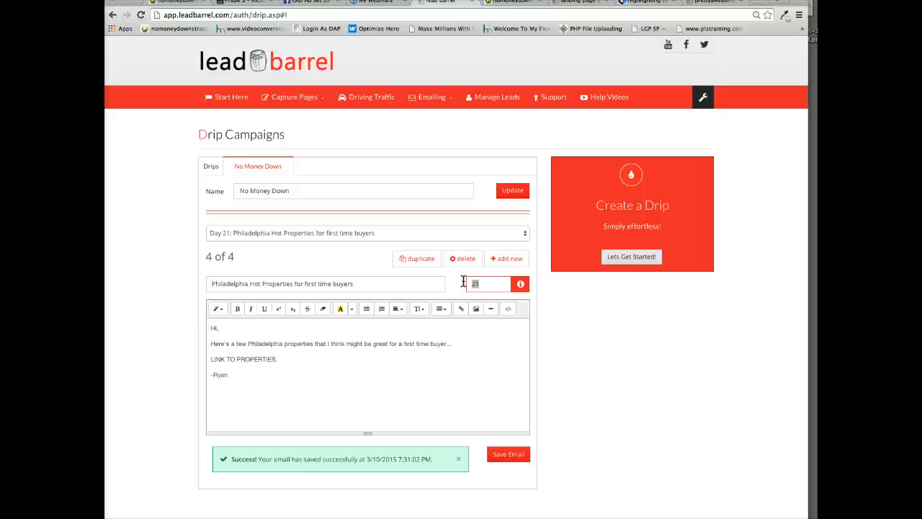
left_click(392, 381)
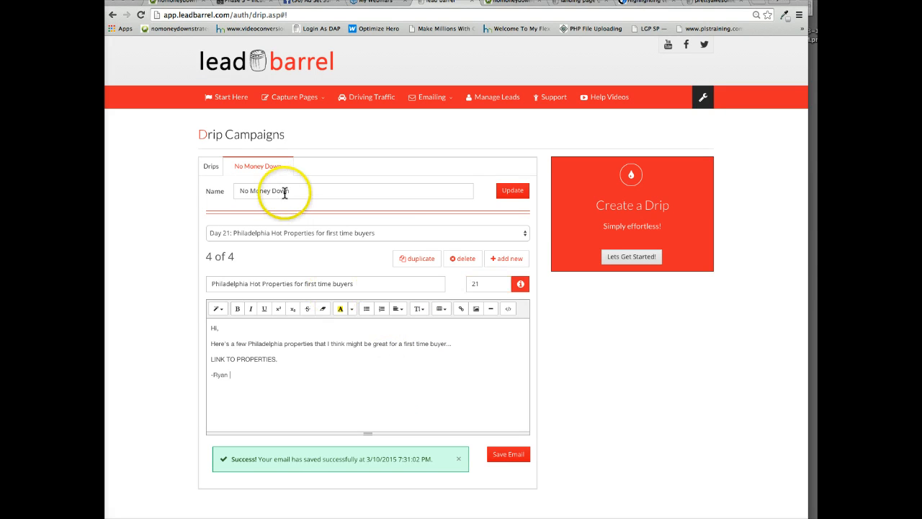
left_click(208, 171)
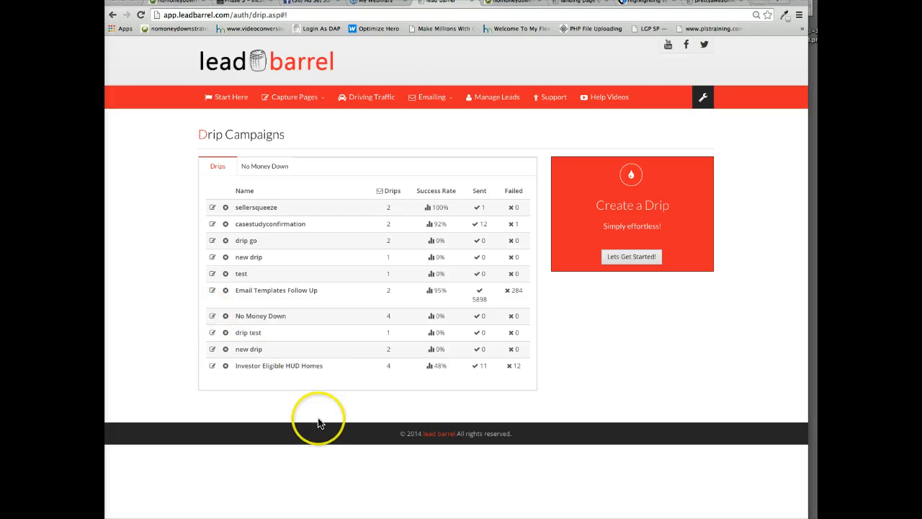
left_click(247, 387)
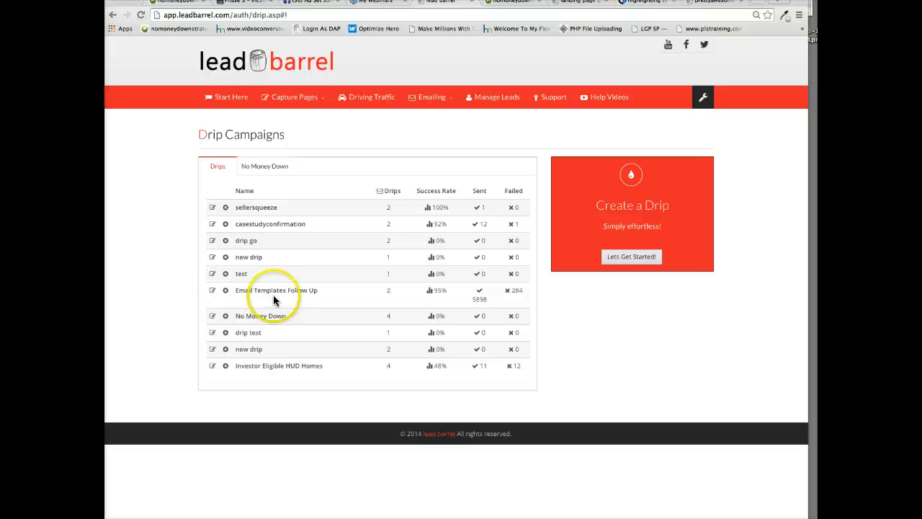
Switch to the ReTechulous "Phase 3 – Incubation & Conversion" page and look over its follow-up email templates and drip campaign resources.
left_click(245, 2)
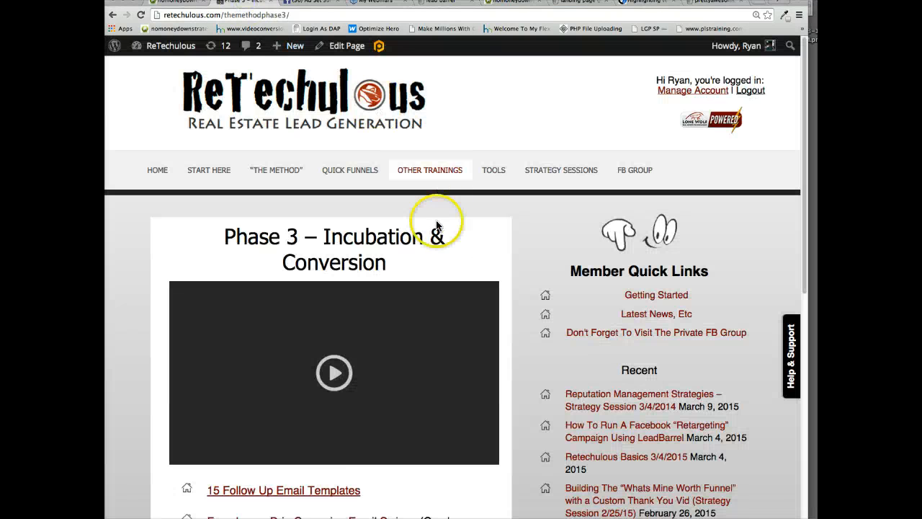
scroll(432, 226, "down", 8)
scroll(413, 303, "up", 8)
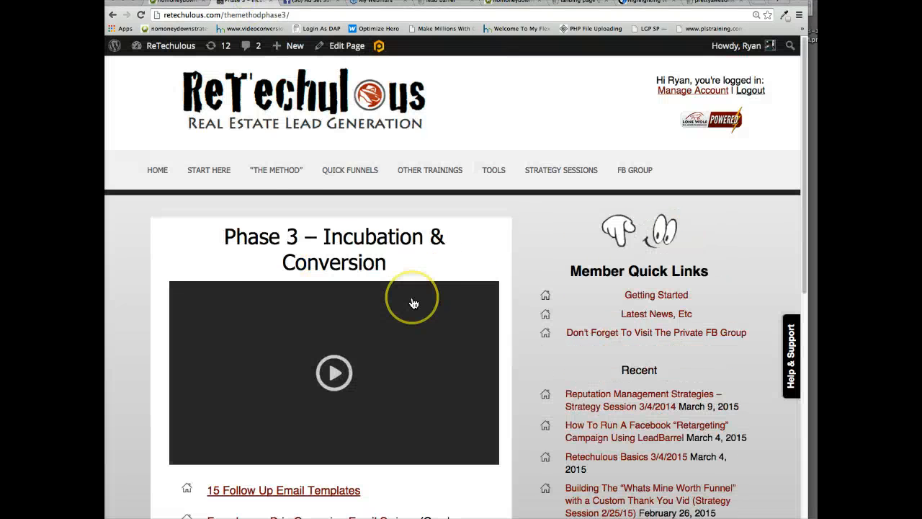
scroll(479, 261, "down", 3)
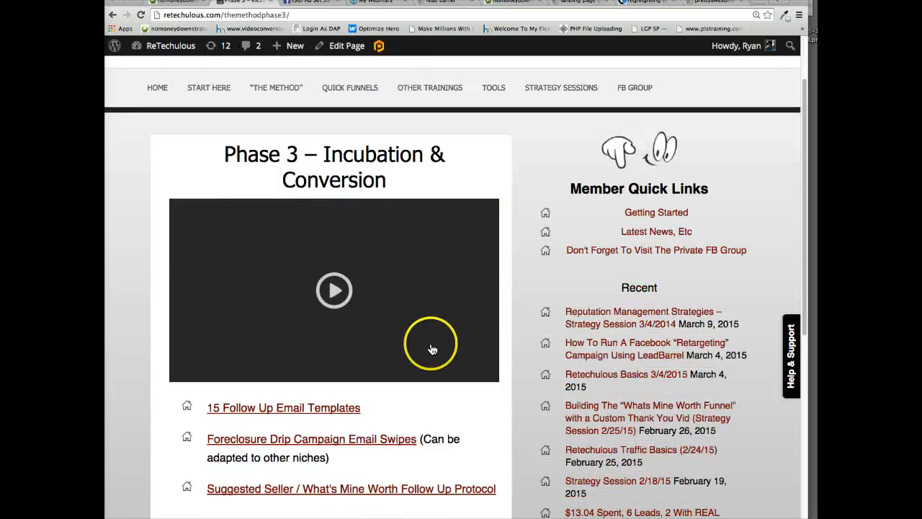
scroll(244, 349, "down", 1)
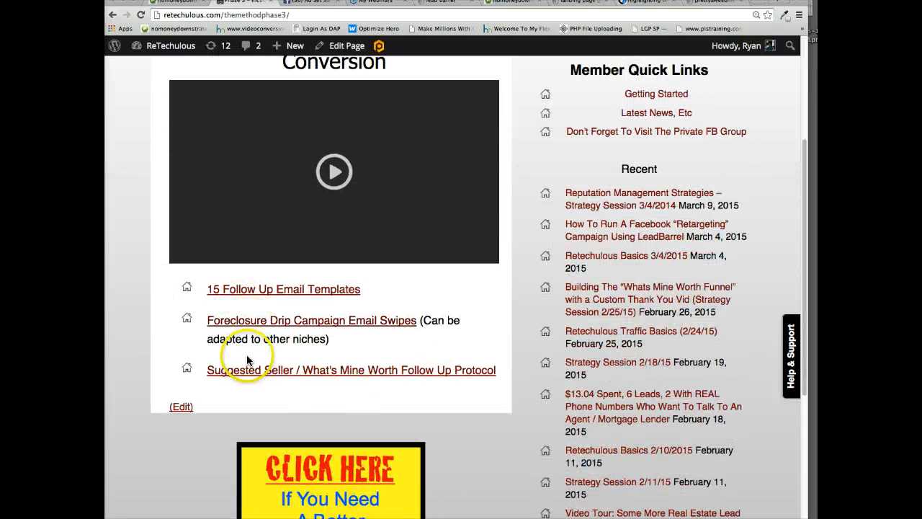
scroll(449, 292, "up", 6)
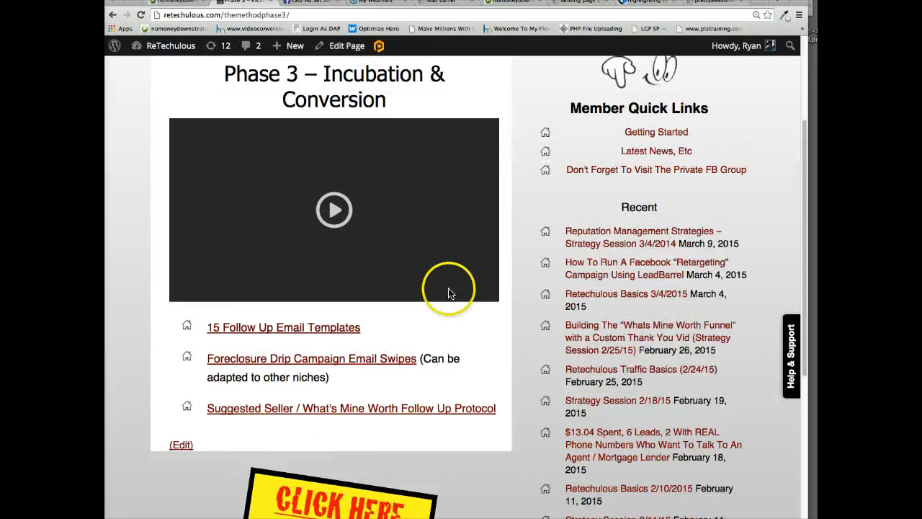
Check the "No Money Down Strategies Step 2" landing page and review the Property Buzzer report on buying with little or zero money down.
left_click(179, 2)
left_click(581, 3)
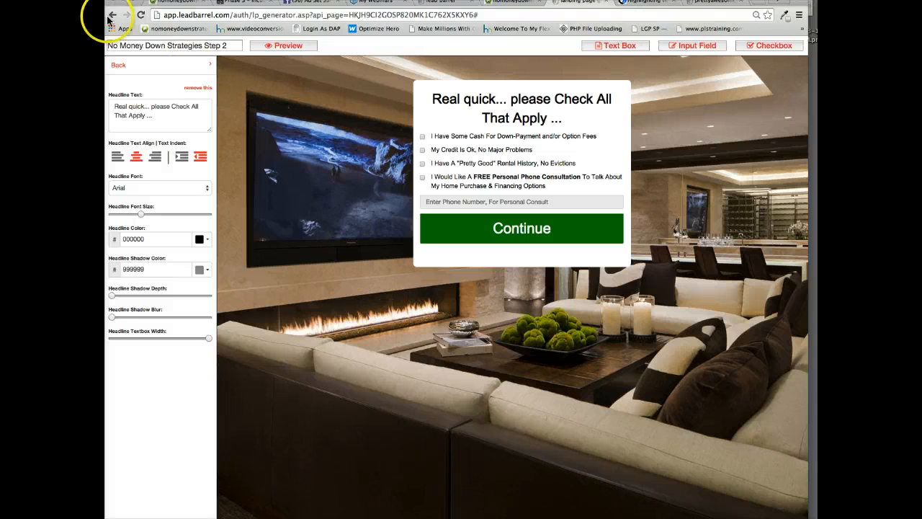
left_click(175, 4)
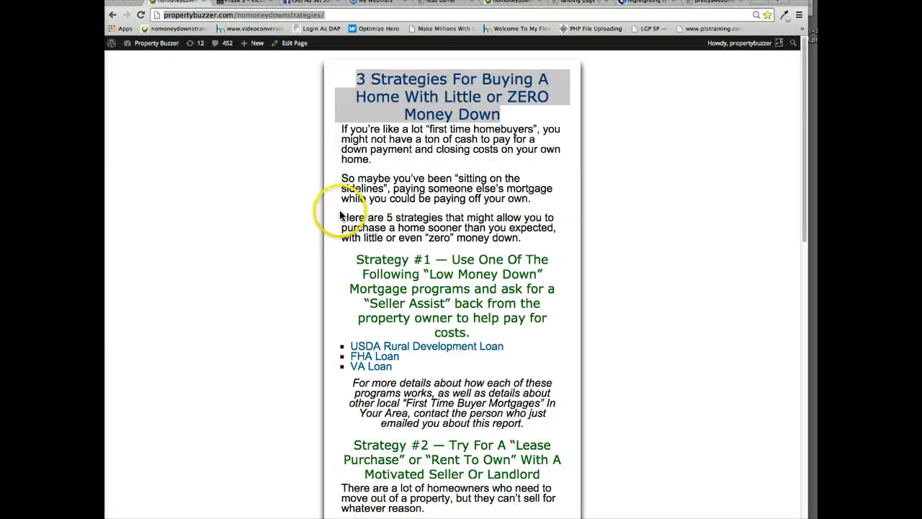
scroll(350, 216, "down", 15)
scroll(539, 366, "up", 15)
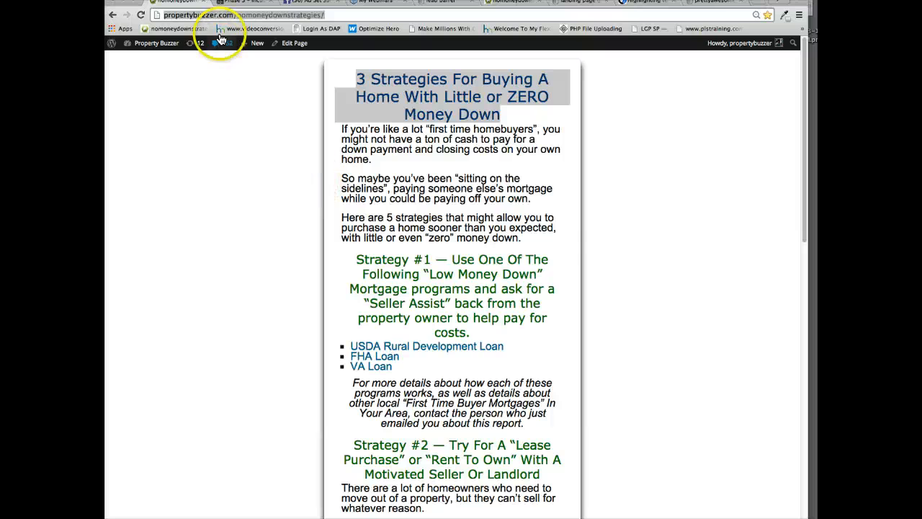
Return to the ReTechulous page and locate the recent "Building The Whats Mine Worth Funnel" strategy session training.
left_click(230, 6)
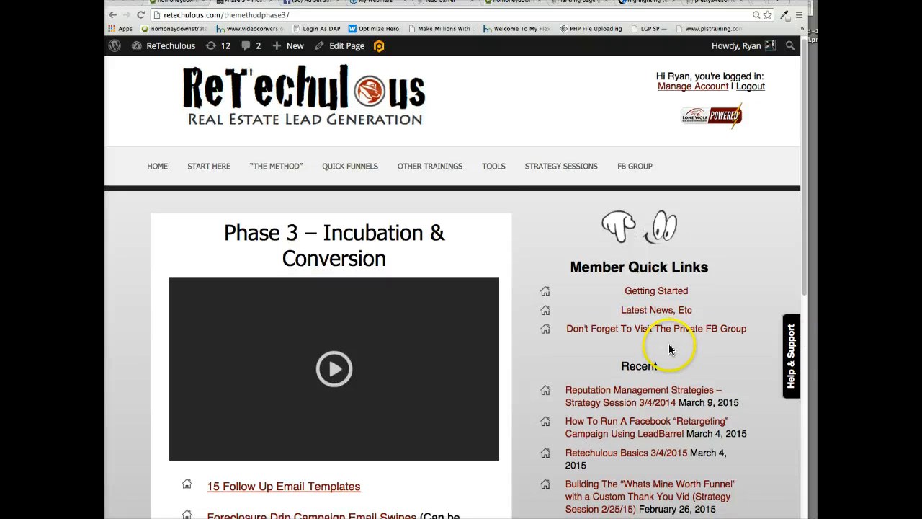
scroll(659, 350, "down", 3)
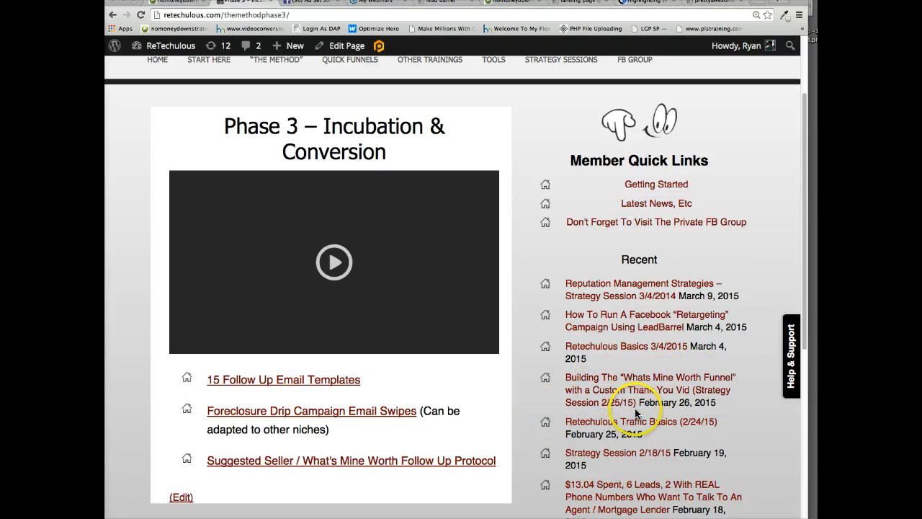
left_click(714, 405)
left_click_drag(713, 405, 637, 398)
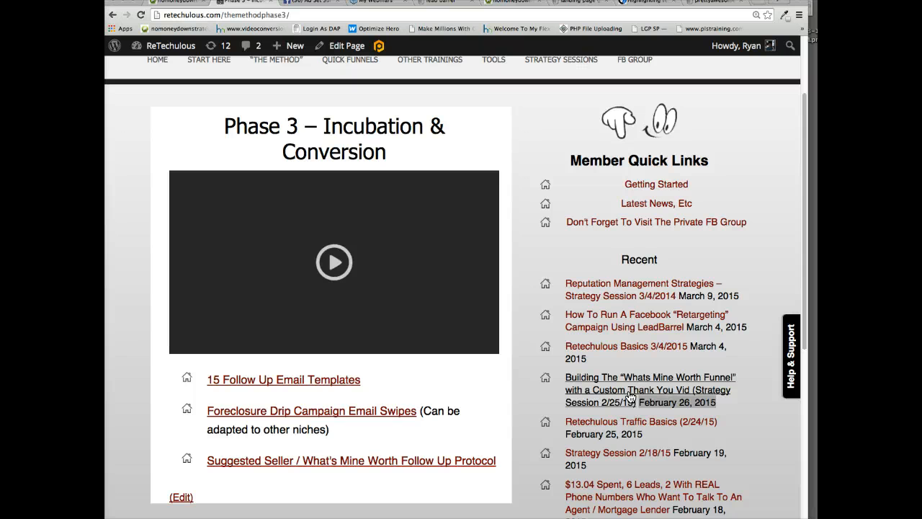
Switch to Facebook Ads Manager, show all campaigns and sort them by start date.
left_click(301, 6)
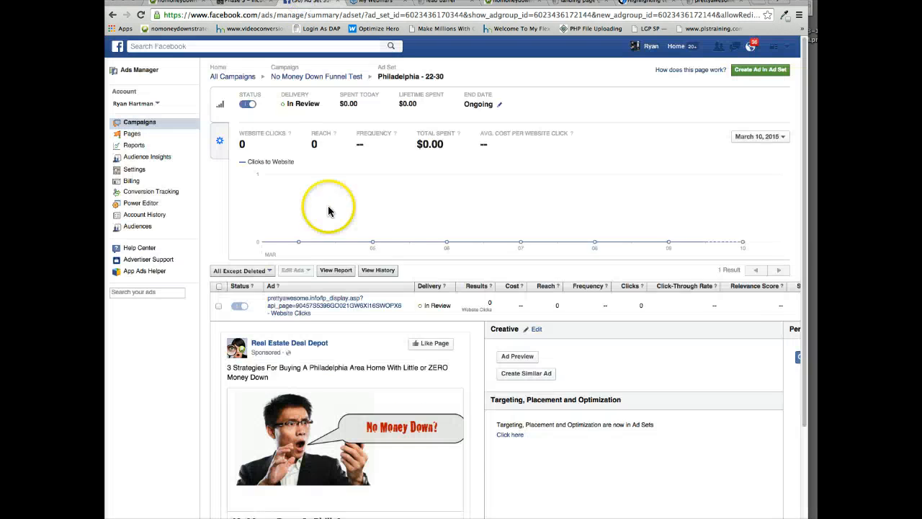
left_click(129, 124)
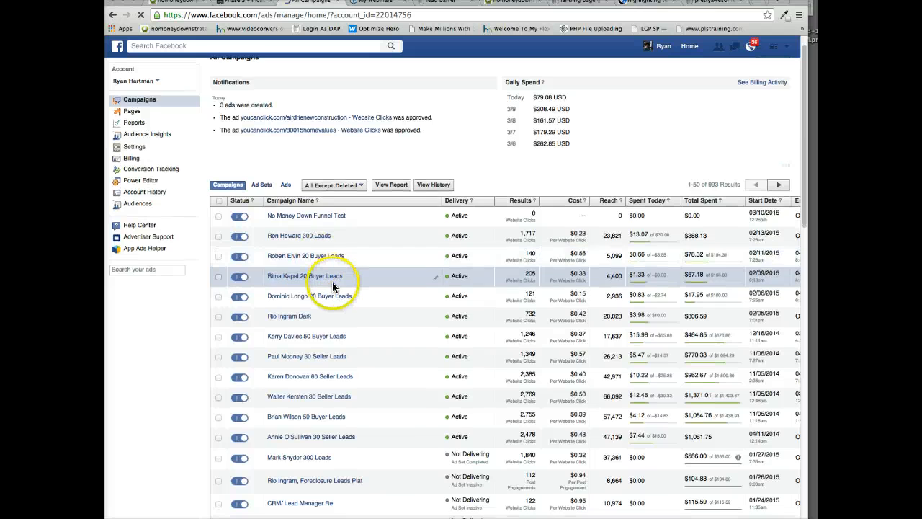
scroll(331, 285, "down", 1)
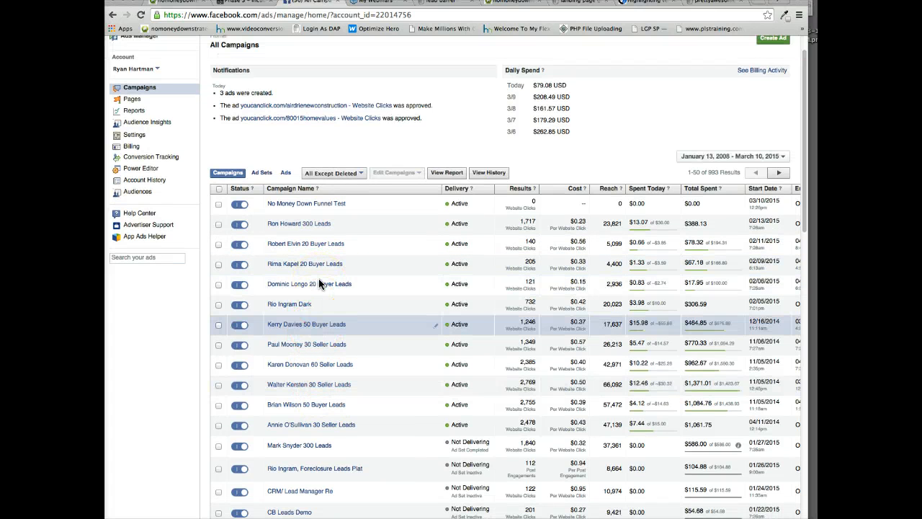
scroll(318, 284, "down", 3)
scroll(319, 283, "down", 3)
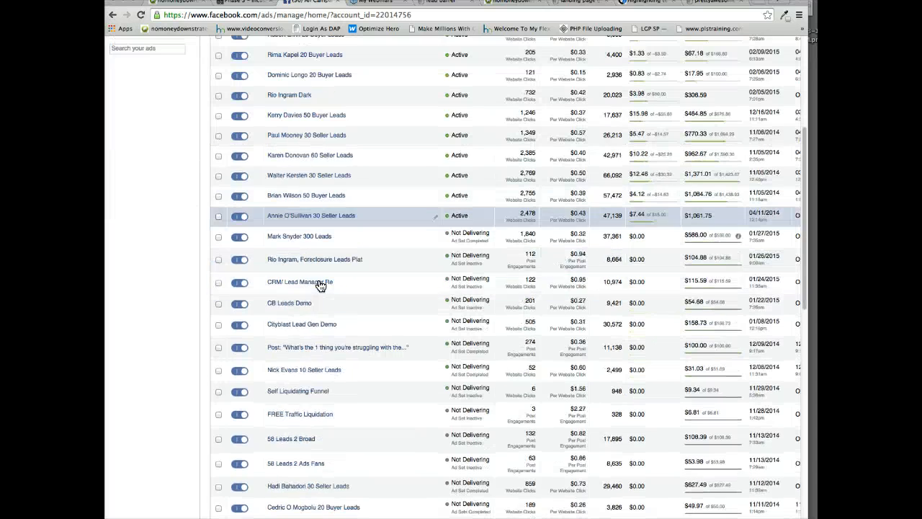
scroll(370, 279, "up", 8)
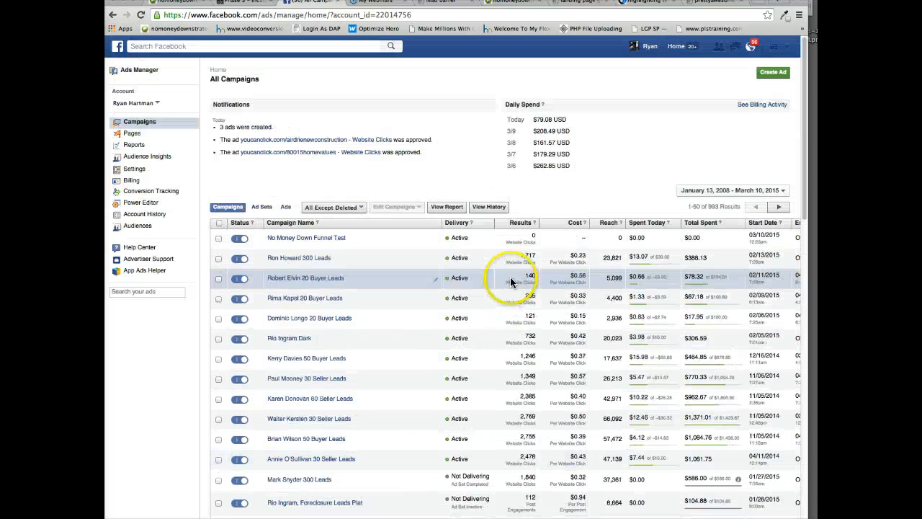
left_click(755, 224)
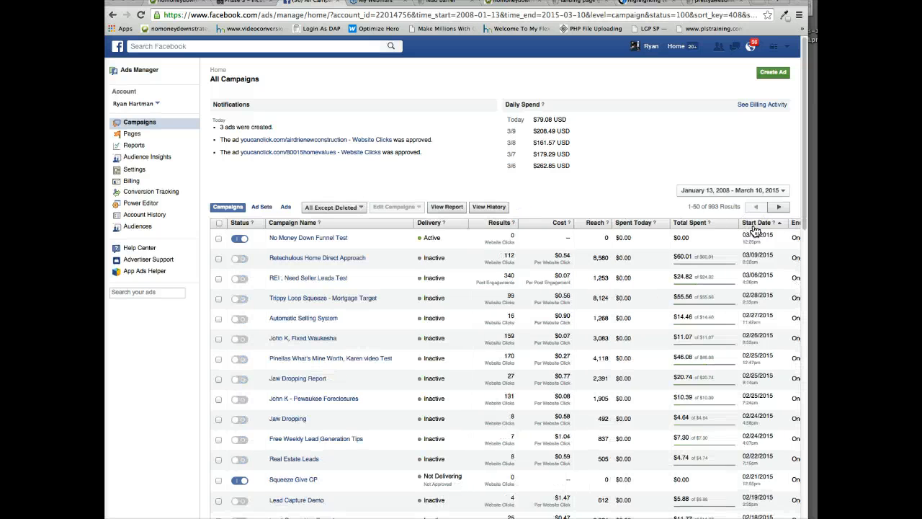
Open the "Pinellas What's Mine Worth" video test campaign, go into its "Largo - 30+" ad set and examine the ad's creative and performance.
left_click(297, 359)
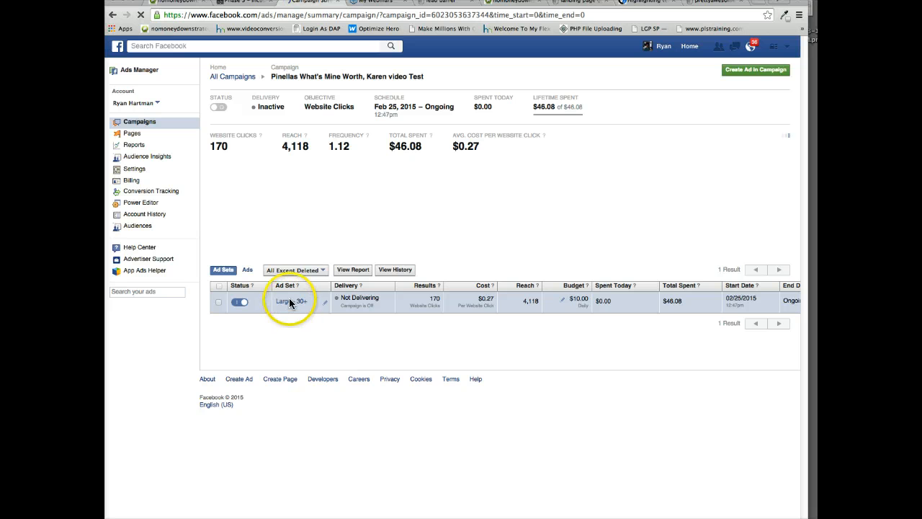
left_click(291, 306)
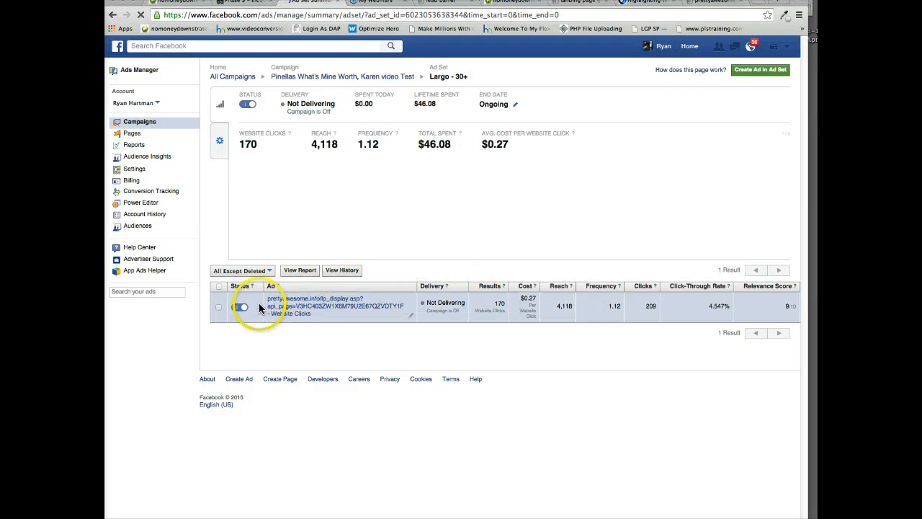
left_click(282, 306)
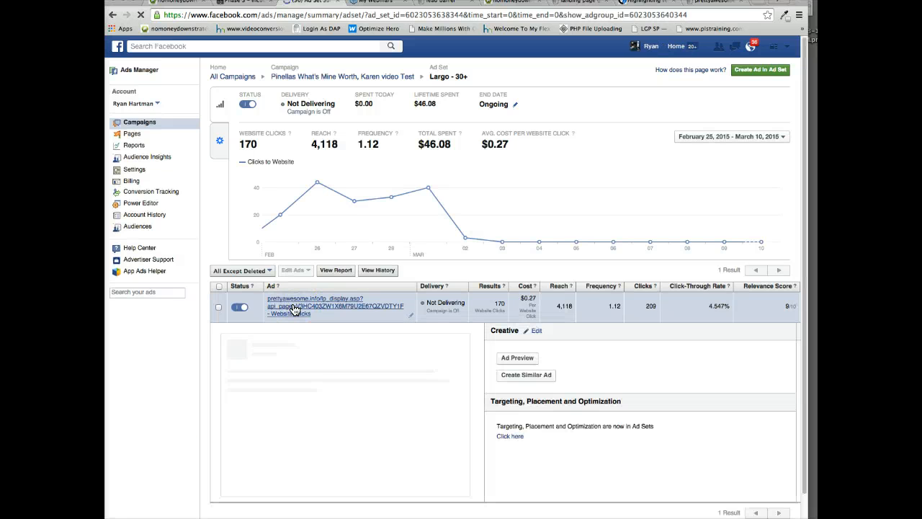
scroll(317, 305, "down", 2)
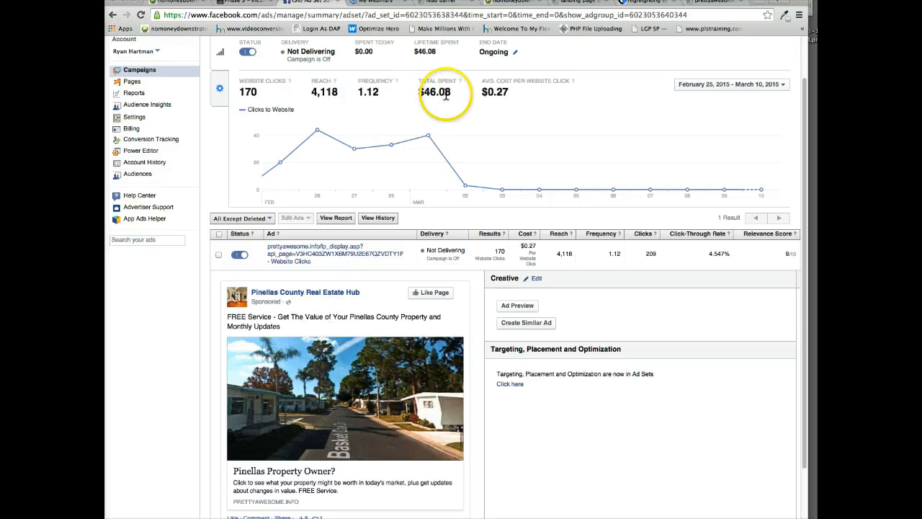
scroll(431, 331, "down", 3)
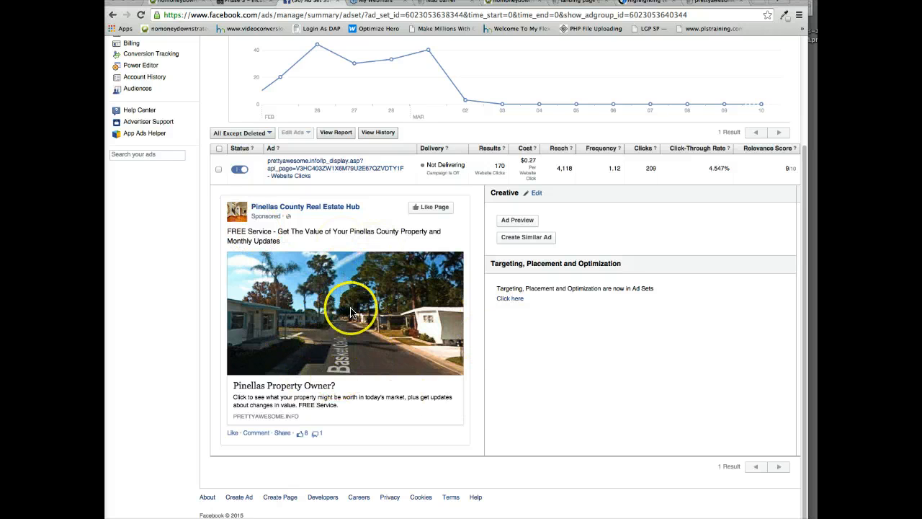
scroll(473, 366, "up", 2)
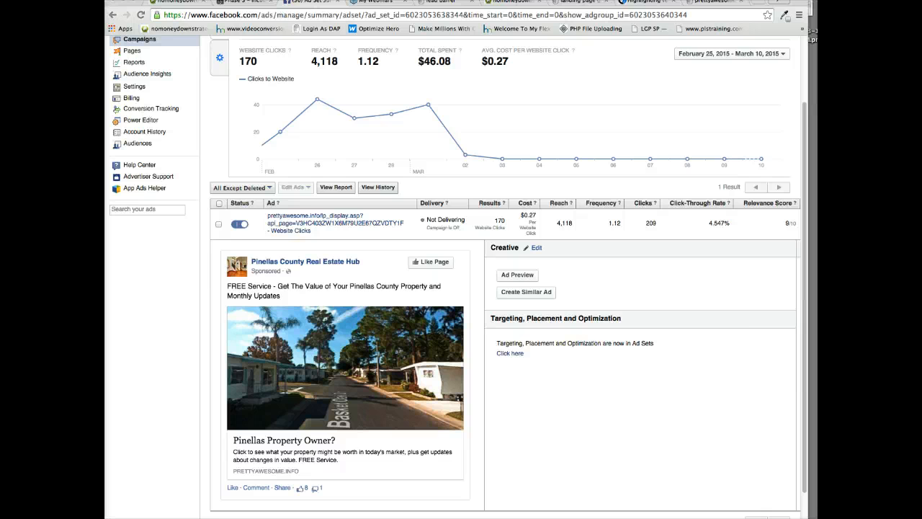
scroll(561, 366, "down", 2)
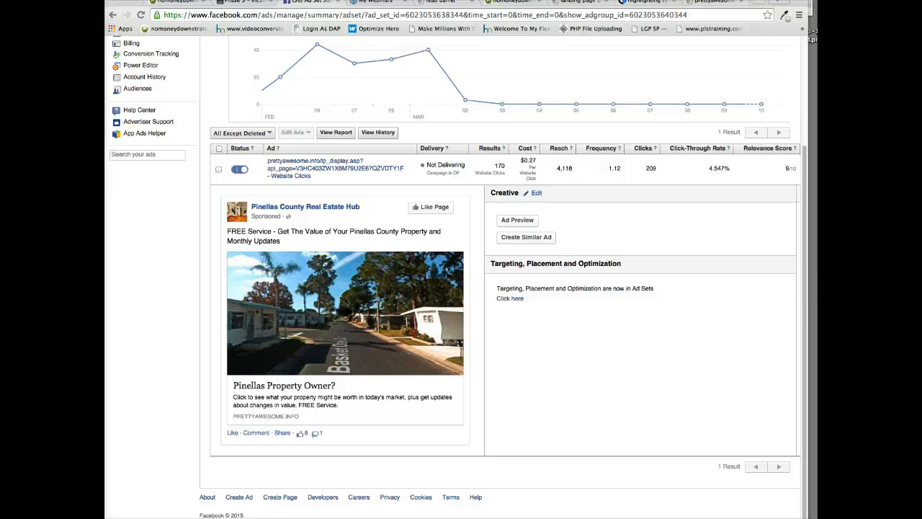